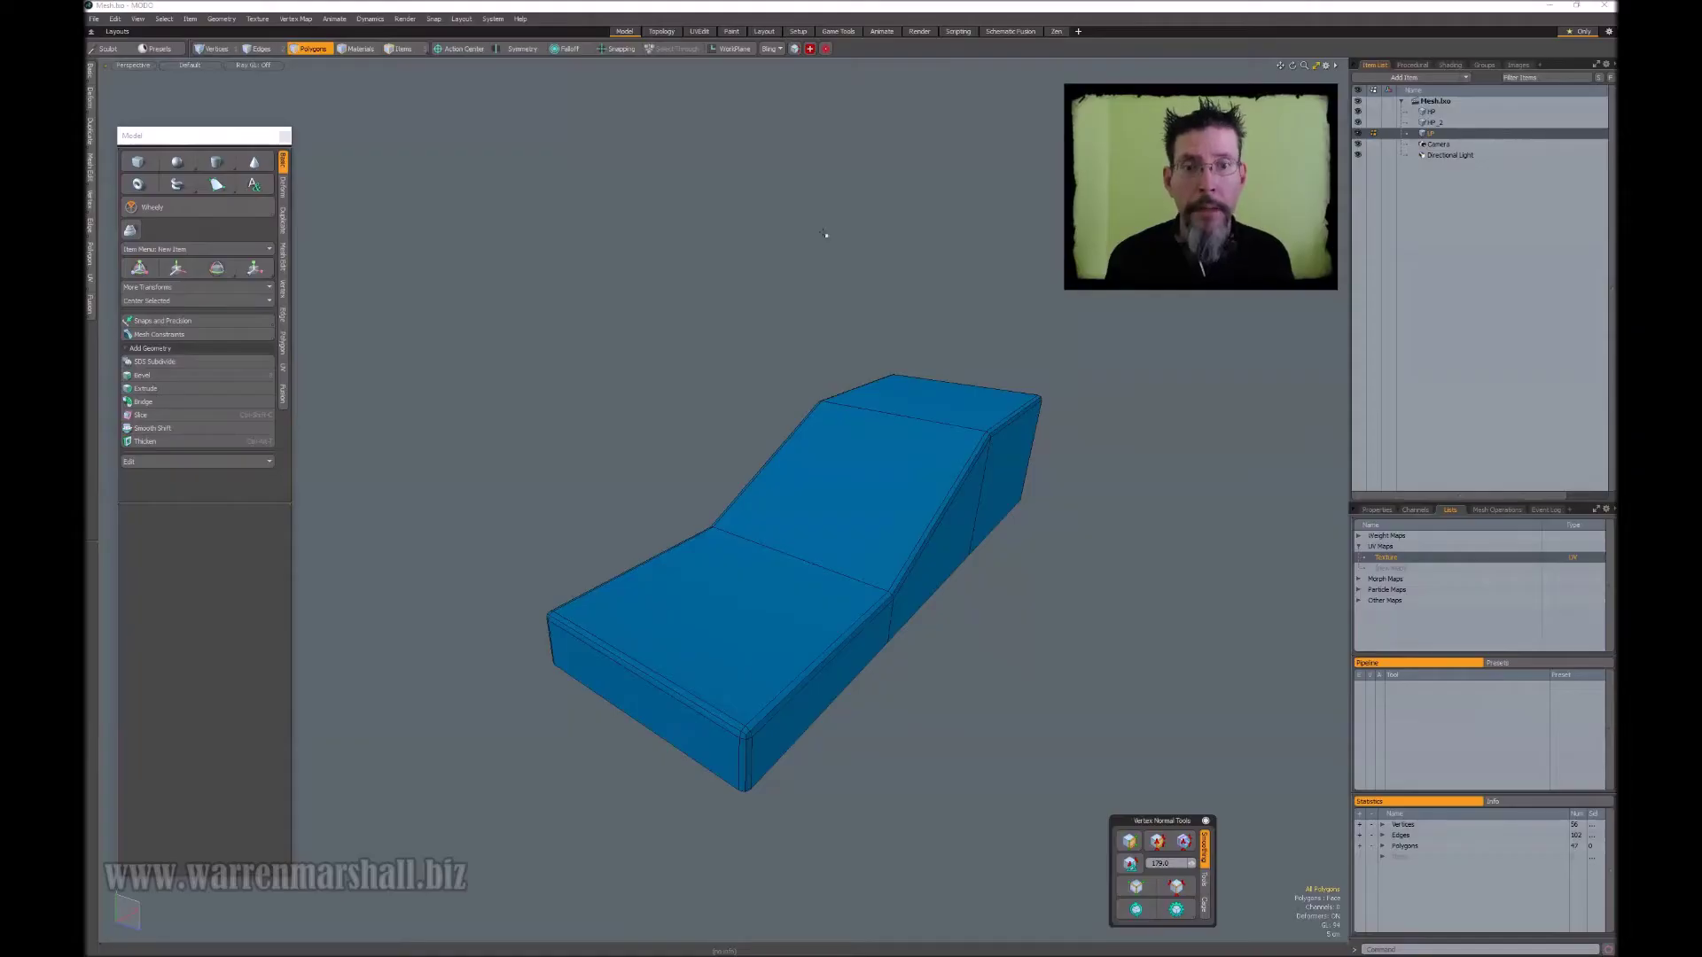
- Orbit the low-poly block, then view the smooth HP_2 mesh with its wireframe hidden
left_click_drag(918, 320, 922, 321, "alt")
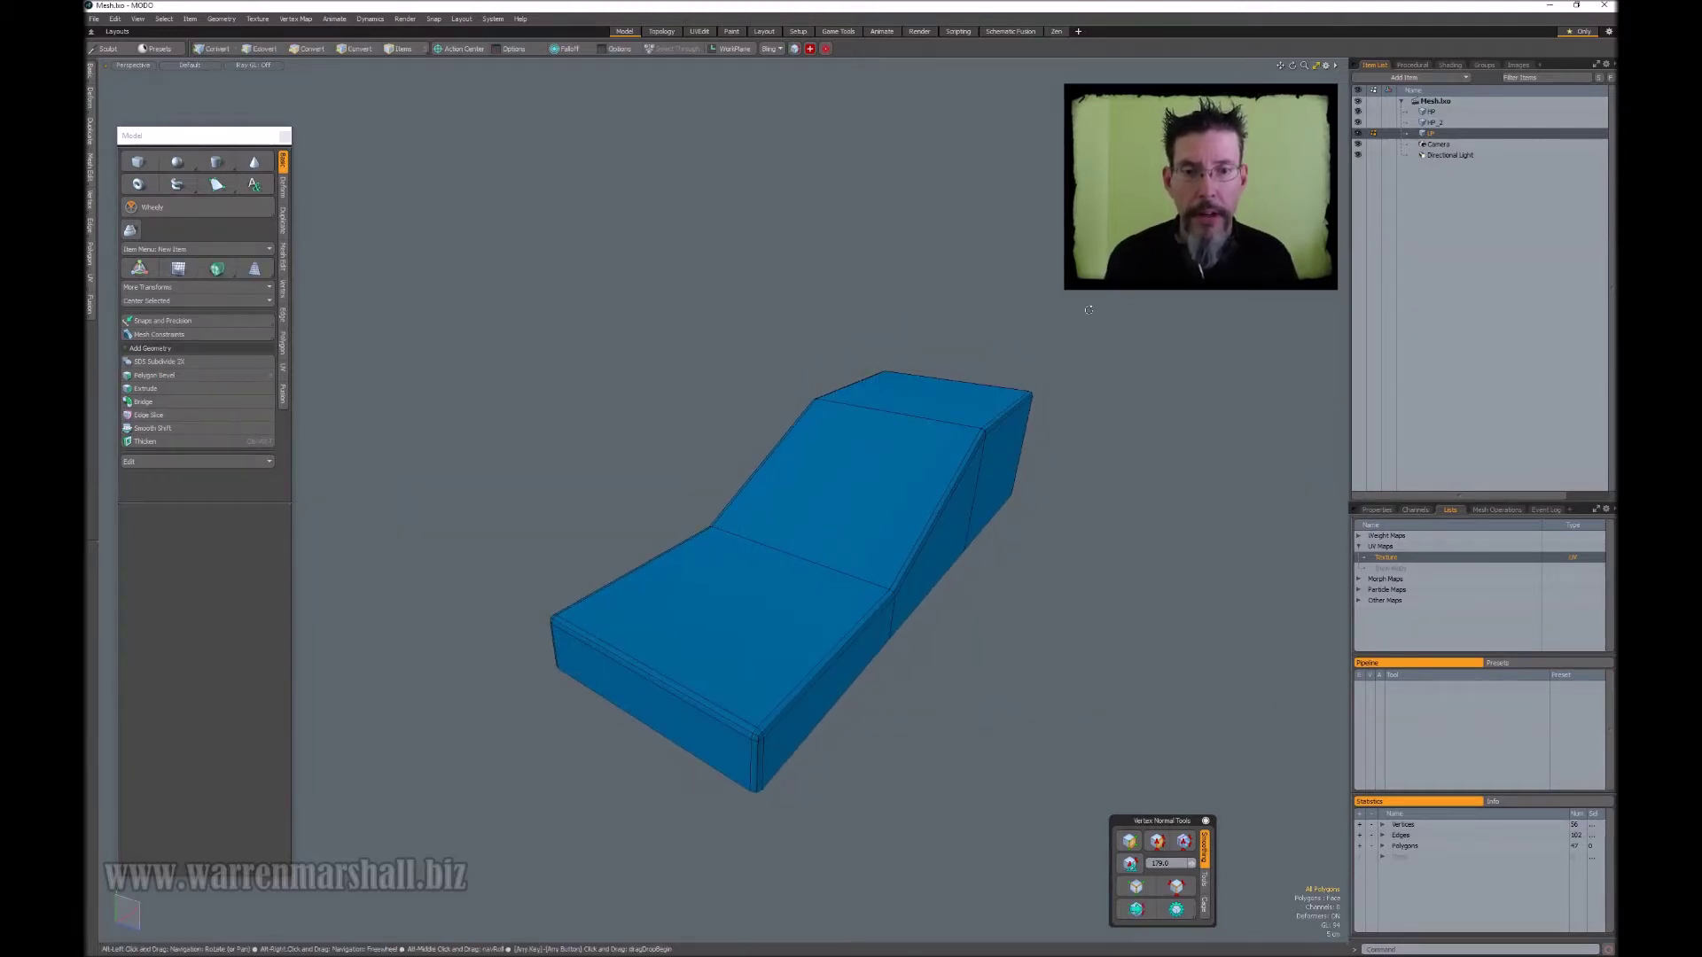
left_click_drag(997, 326, 1060, 342, "alt")
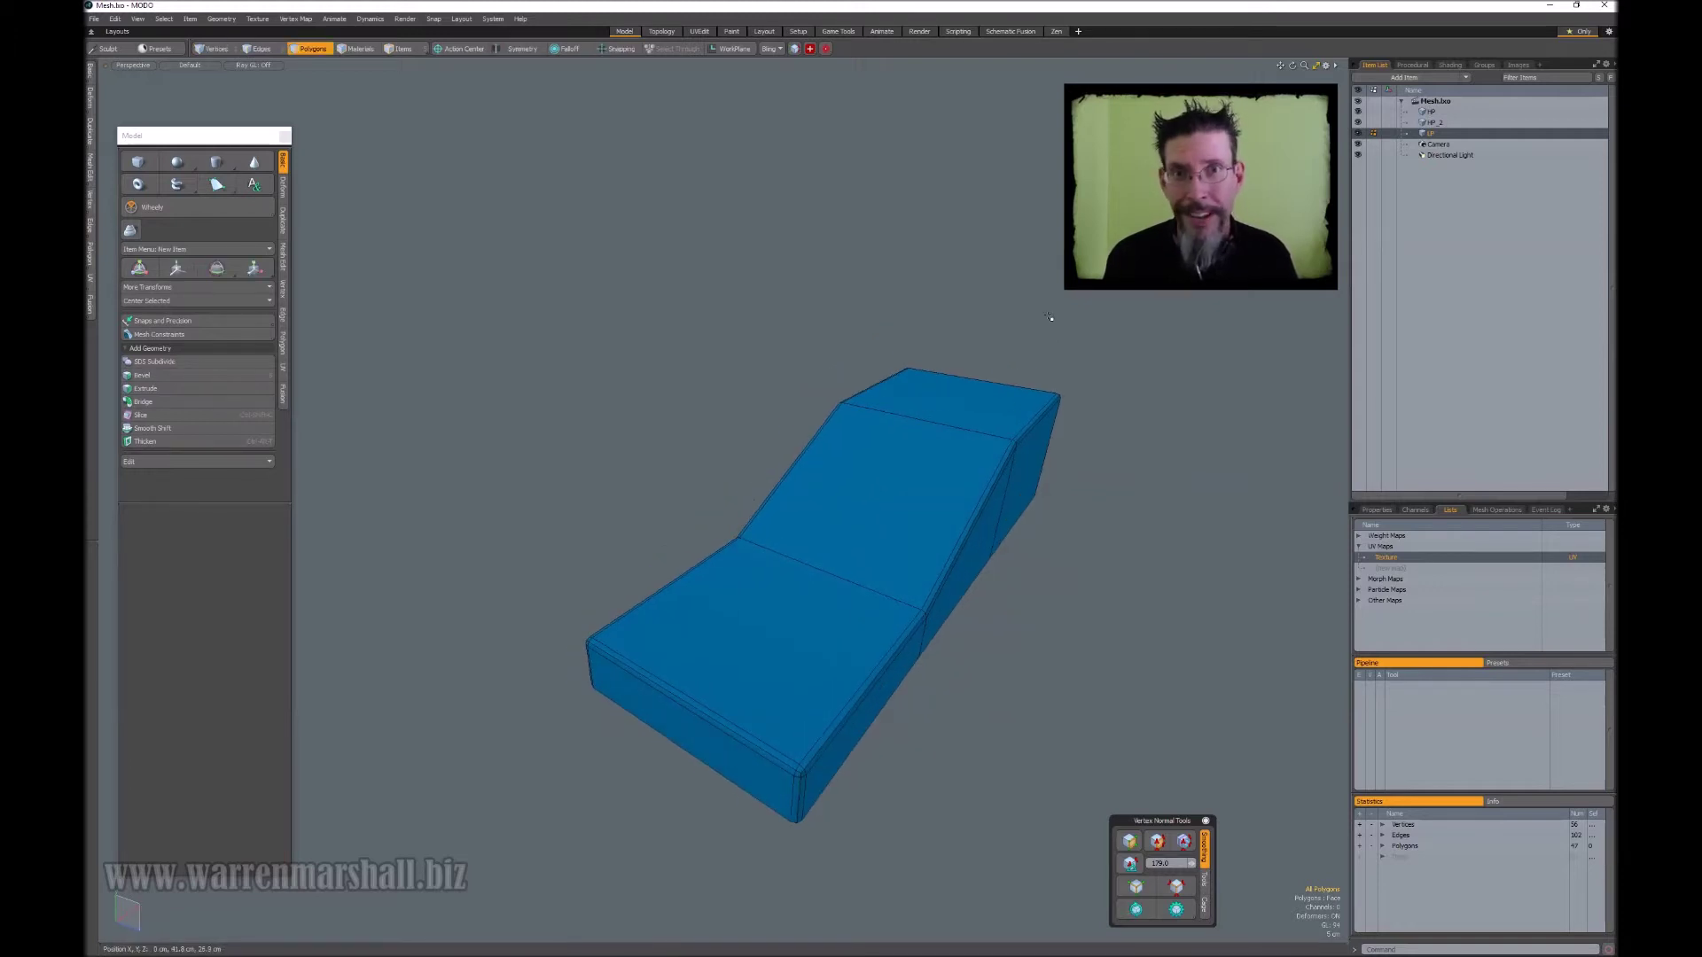
mouse_move(1079, 310)
left_mouse_down("alt")
mouse_move(1091, 353)
mouse_move(1050, 399)
mouse_move(1037, 343)
left_mouse_up("alt")
left_click(1436, 123)
key("alt+8")
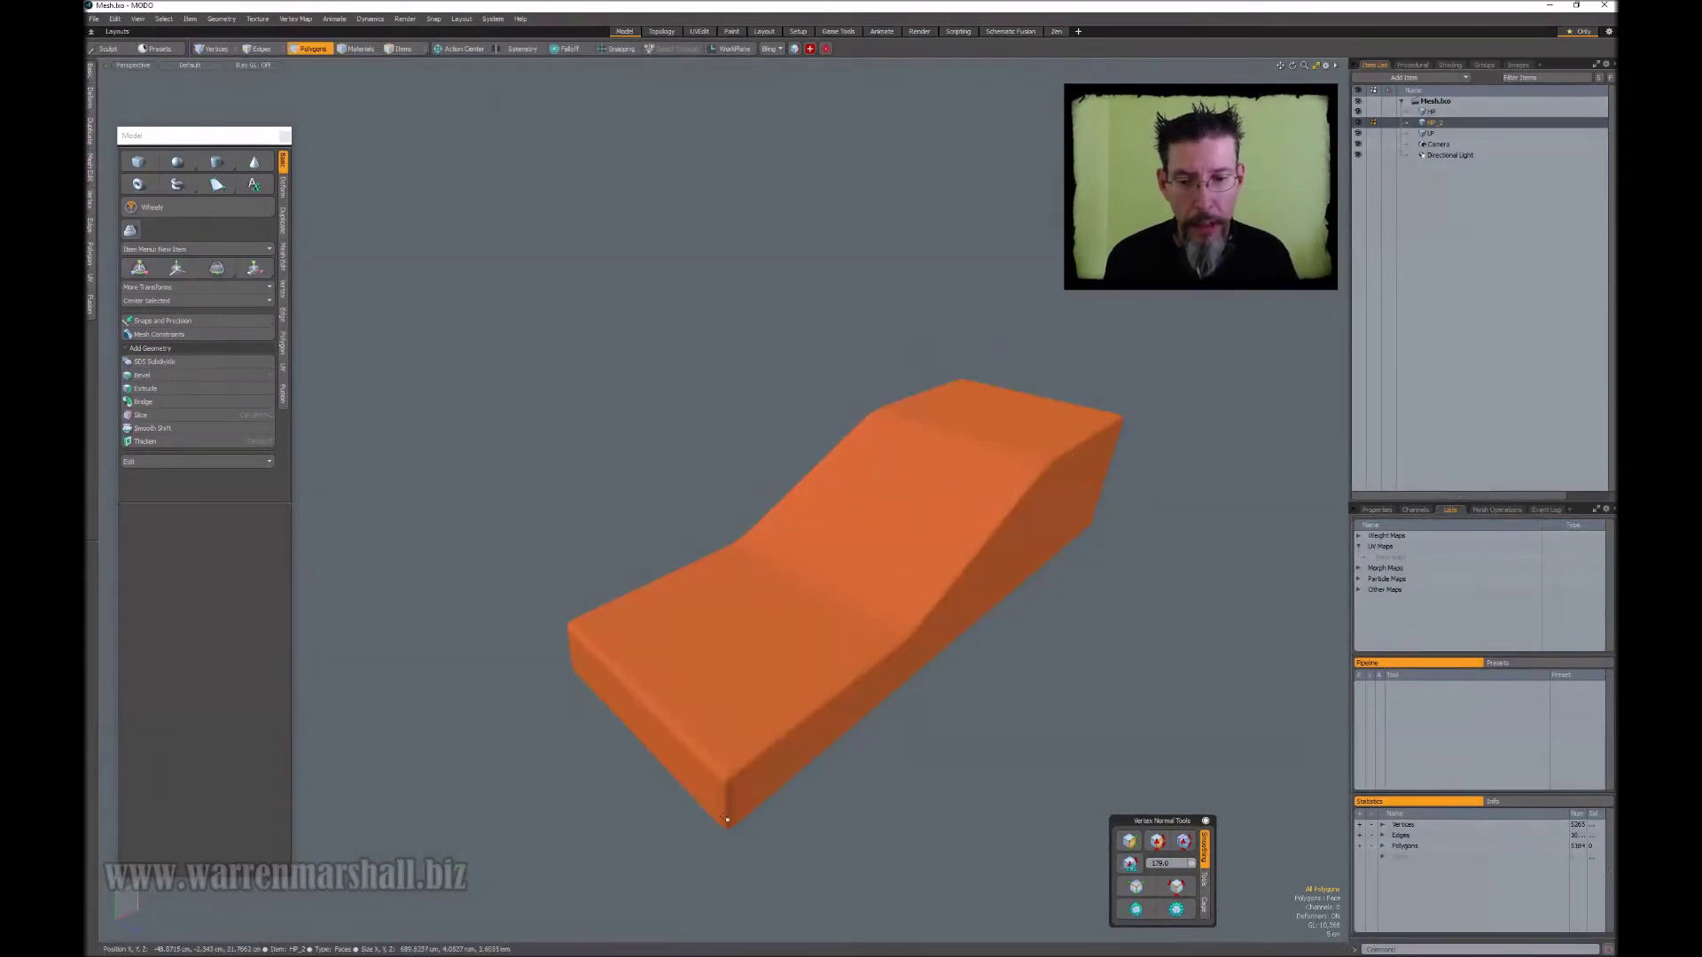
left_click_drag(727, 820, 766, 833, "alt")
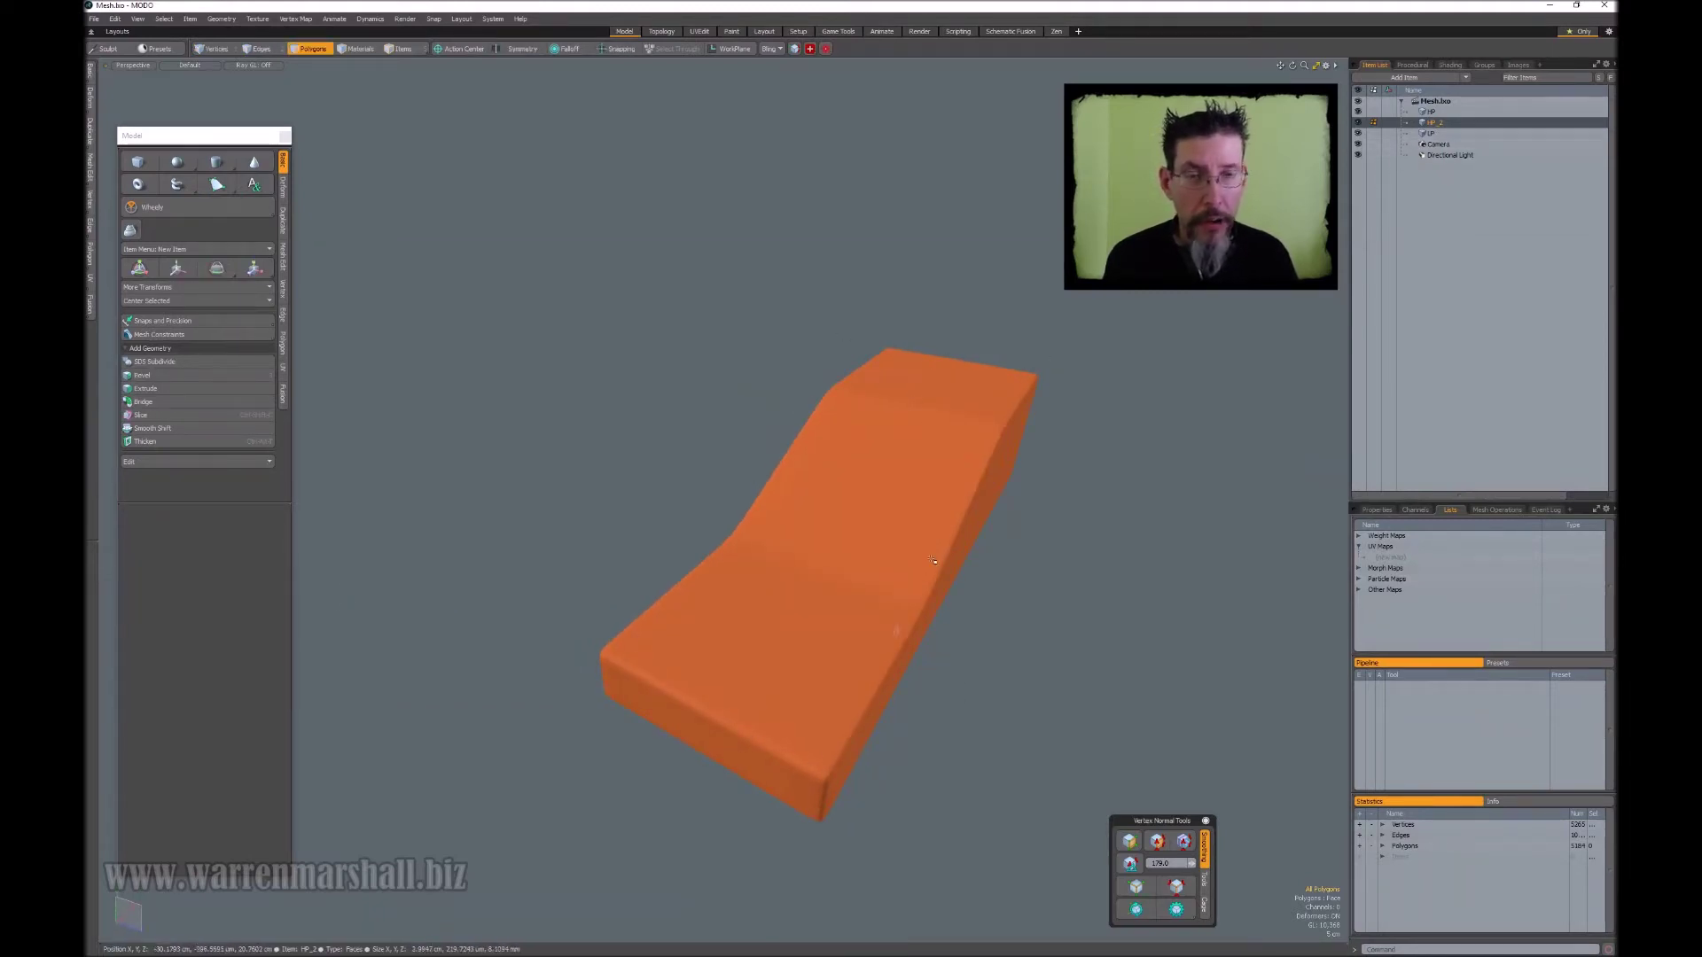
left_click_drag(933, 561, 881, 479, "alt")
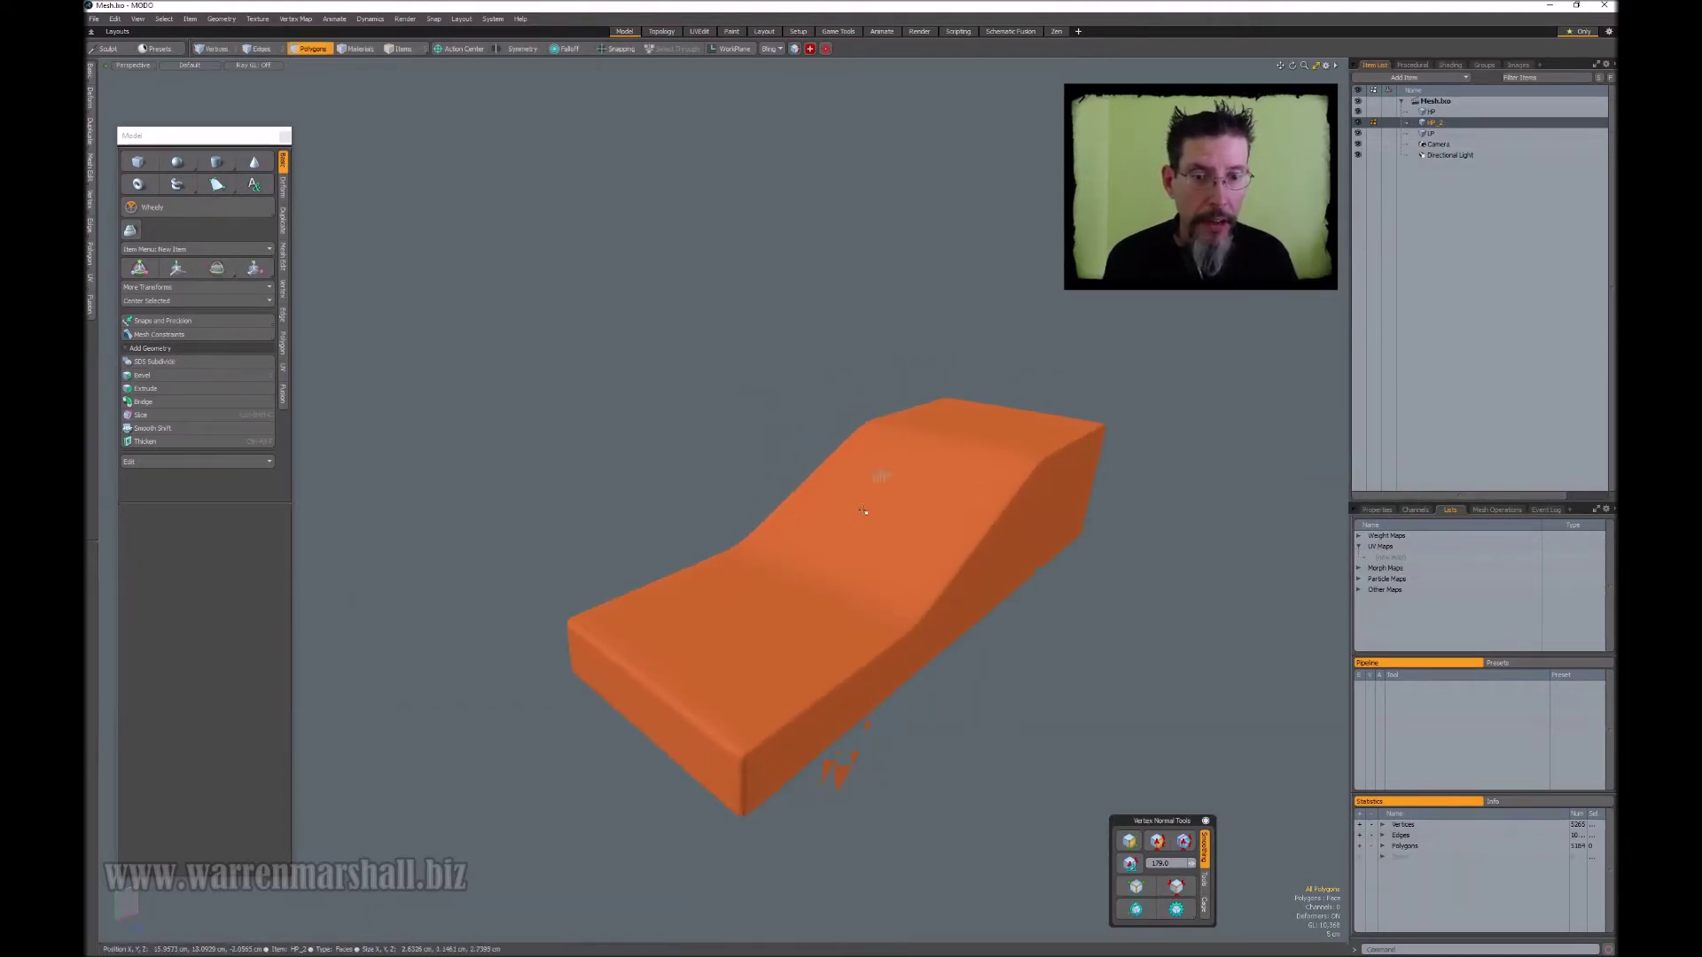
- Reselect the LP mesh and orbit around the low-poly block
left_click(1453, 133)
left_click_drag(1064, 486, 1116, 473, "alt")
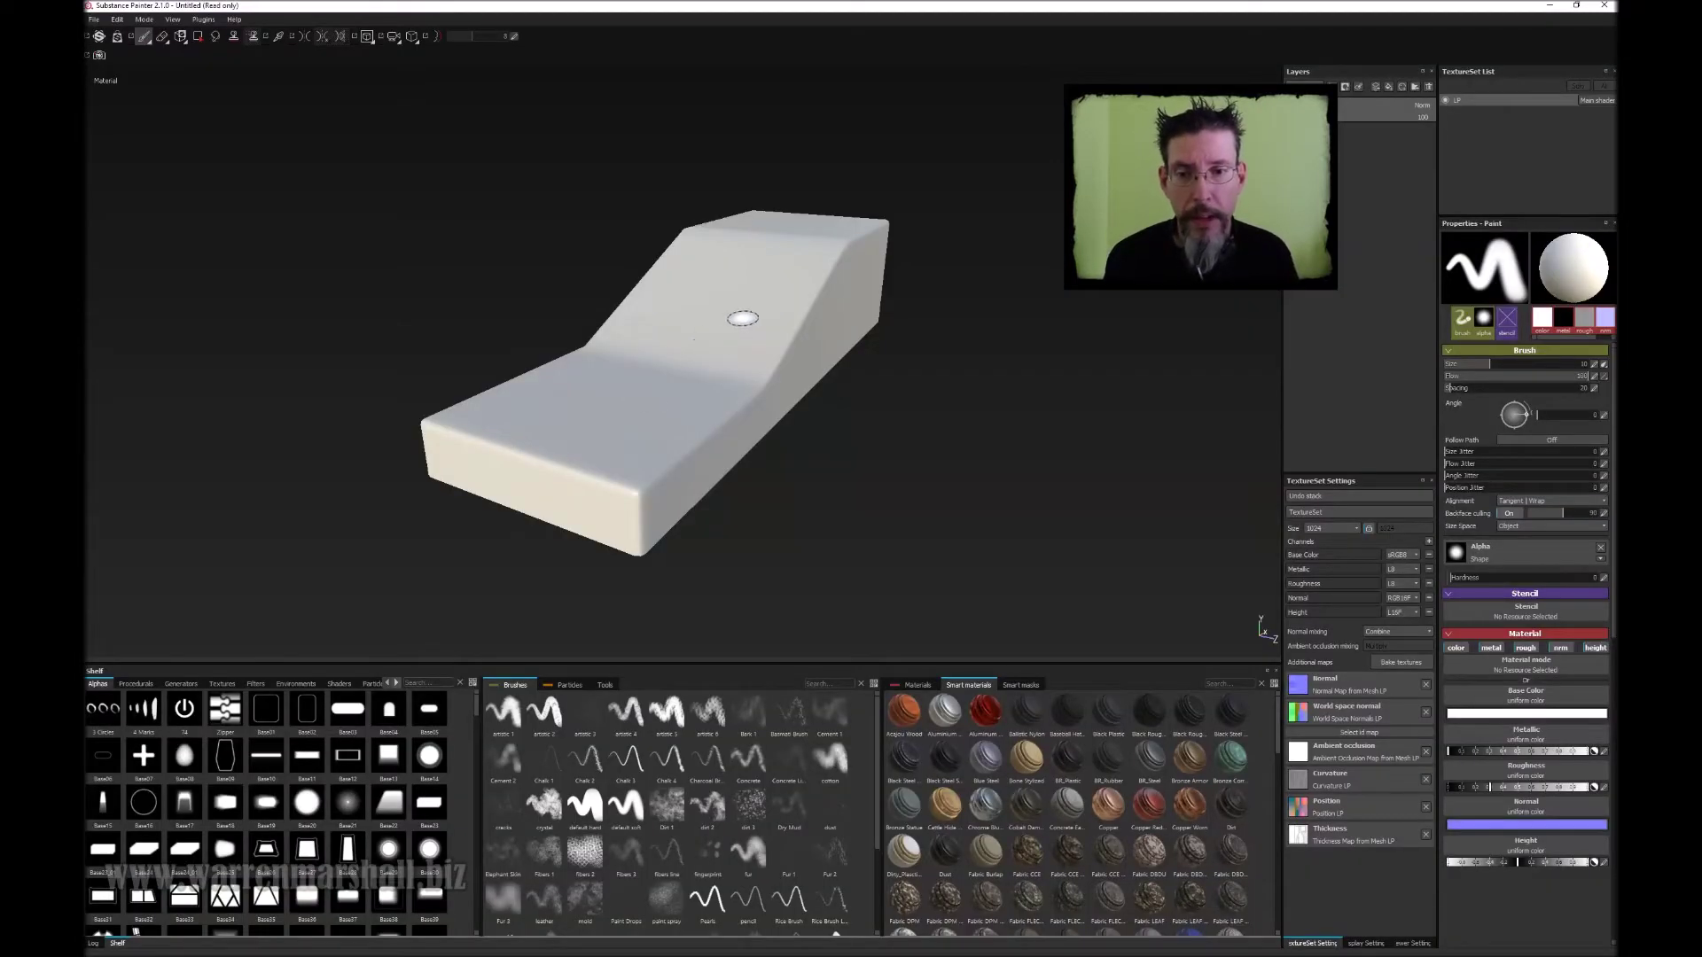
left_click_drag(743, 318, 1035, 449, "alt")
- Rotate the environment light and orbit the camera around the untextured console to compare its shading
mouse_move(1035, 448)
right_mouse_down("shift")
mouse_move(1073, 445)
mouse_move(1053, 452)
right_mouse_up("shift")
mouse_move(1053, 452)
left_mouse_down("alt")
mouse_move(1042, 474)
mouse_move(1049, 417)
left_mouse_up("alt")
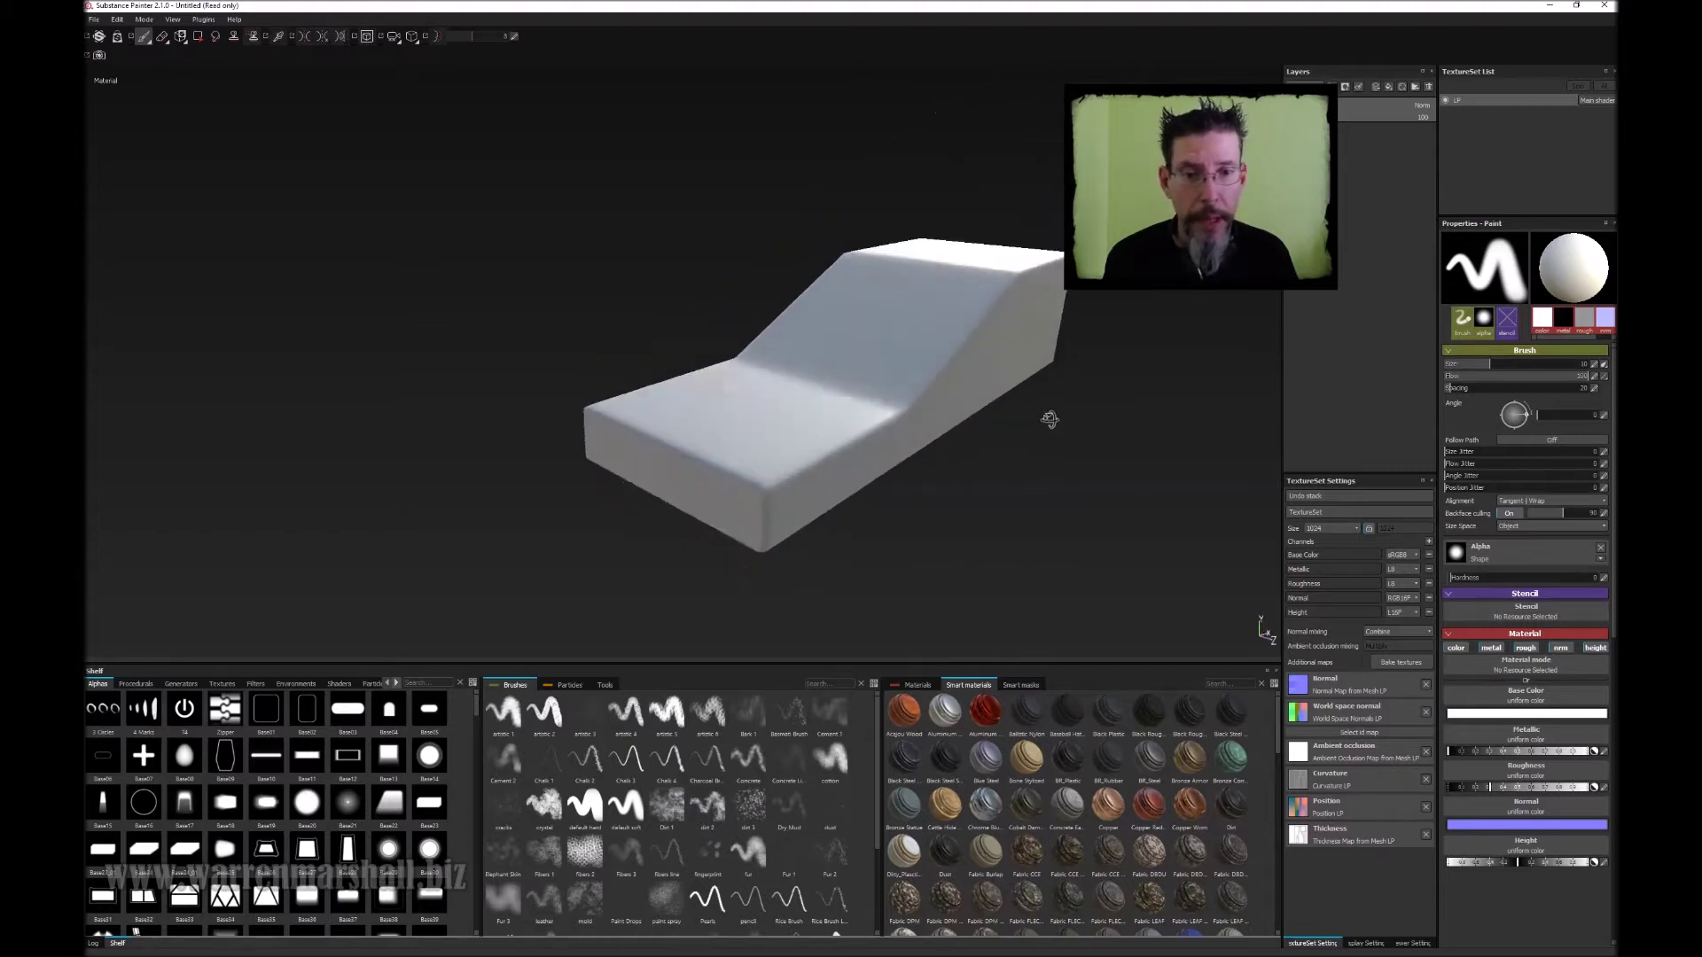
mouse_move(1049, 417)
right_mouse_down("shift")
mouse_move(1037, 449)
mouse_move(1020, 442)
mouse_move(1061, 460)
mouse_move(1037, 461)
right_mouse_up("shift")
left_click_drag(1002, 487, 1033, 465, "alt")
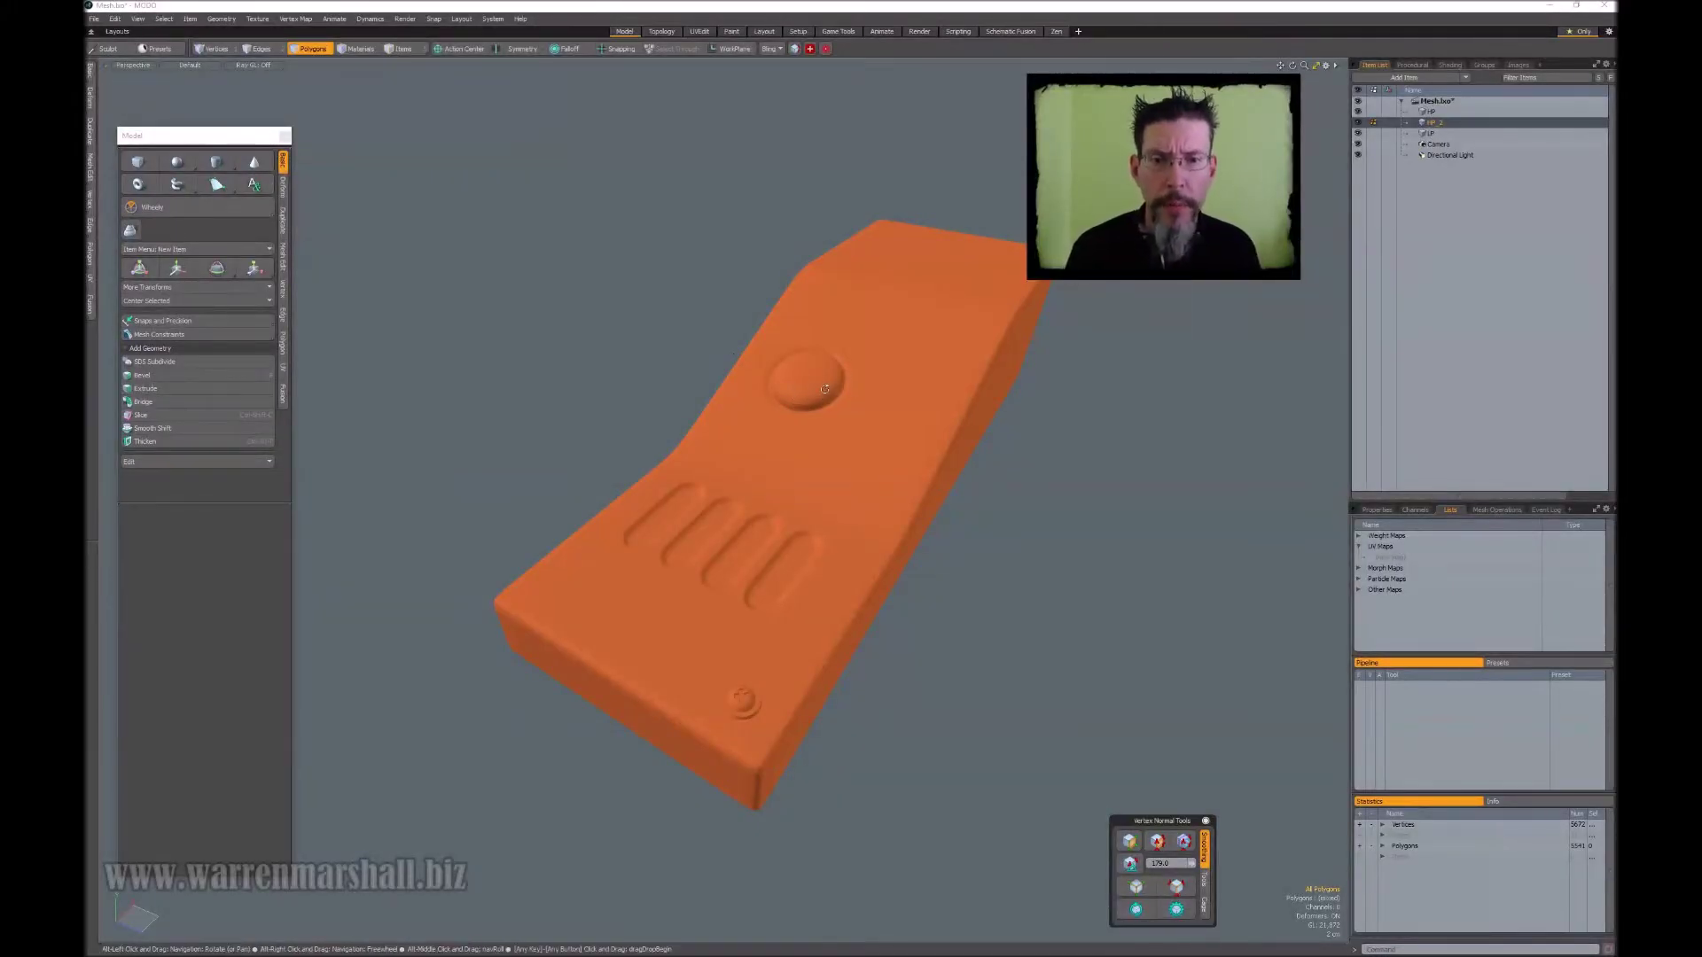
- Orbit and zoom around the HP_2 console, then turn its wireframe overlay on
scroll(830, 413, "up", 5)
scroll(827, 413, "down", 4)
left_click_drag(828, 413, 863, 457, "alt")
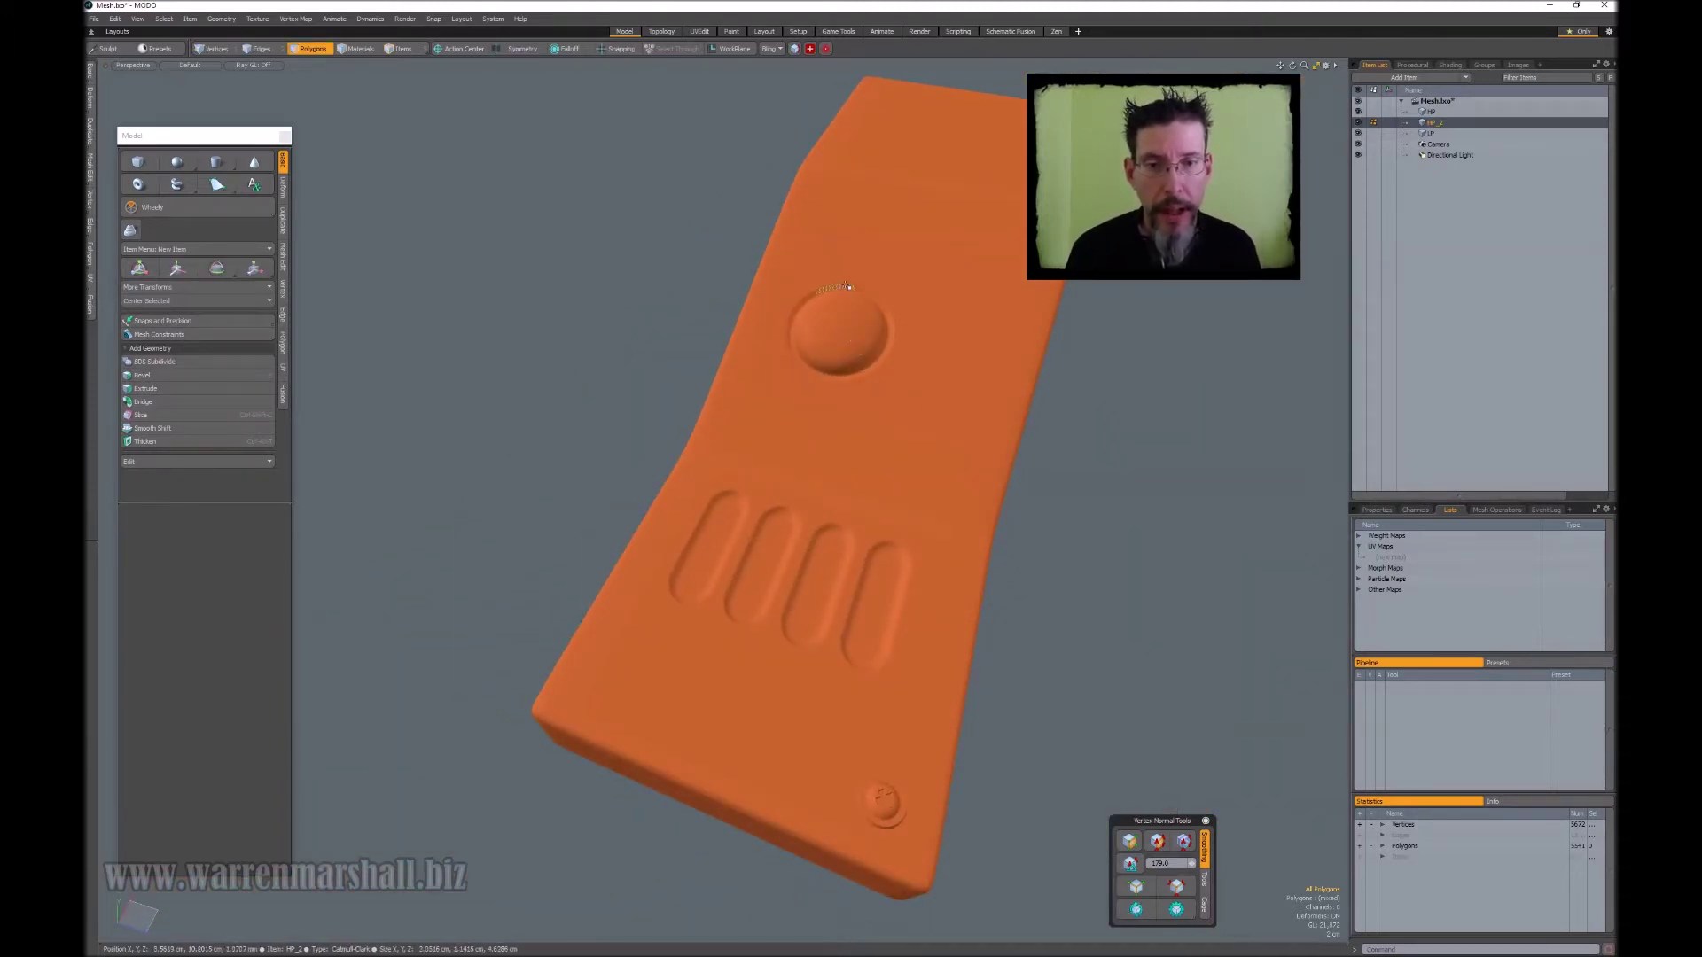
left_click_drag(847, 311, 552, 494, "alt")
scroll(894, 504, "up", 6)
key("8")
- Inspect the wireframe from several angles around the dome button, vent slots and screw boss
left_click_drag(913, 420, 833, 523, "alt")
left_click_drag(833, 523, 845, 482, "alt")
scroll(845, 482, "down", 3)
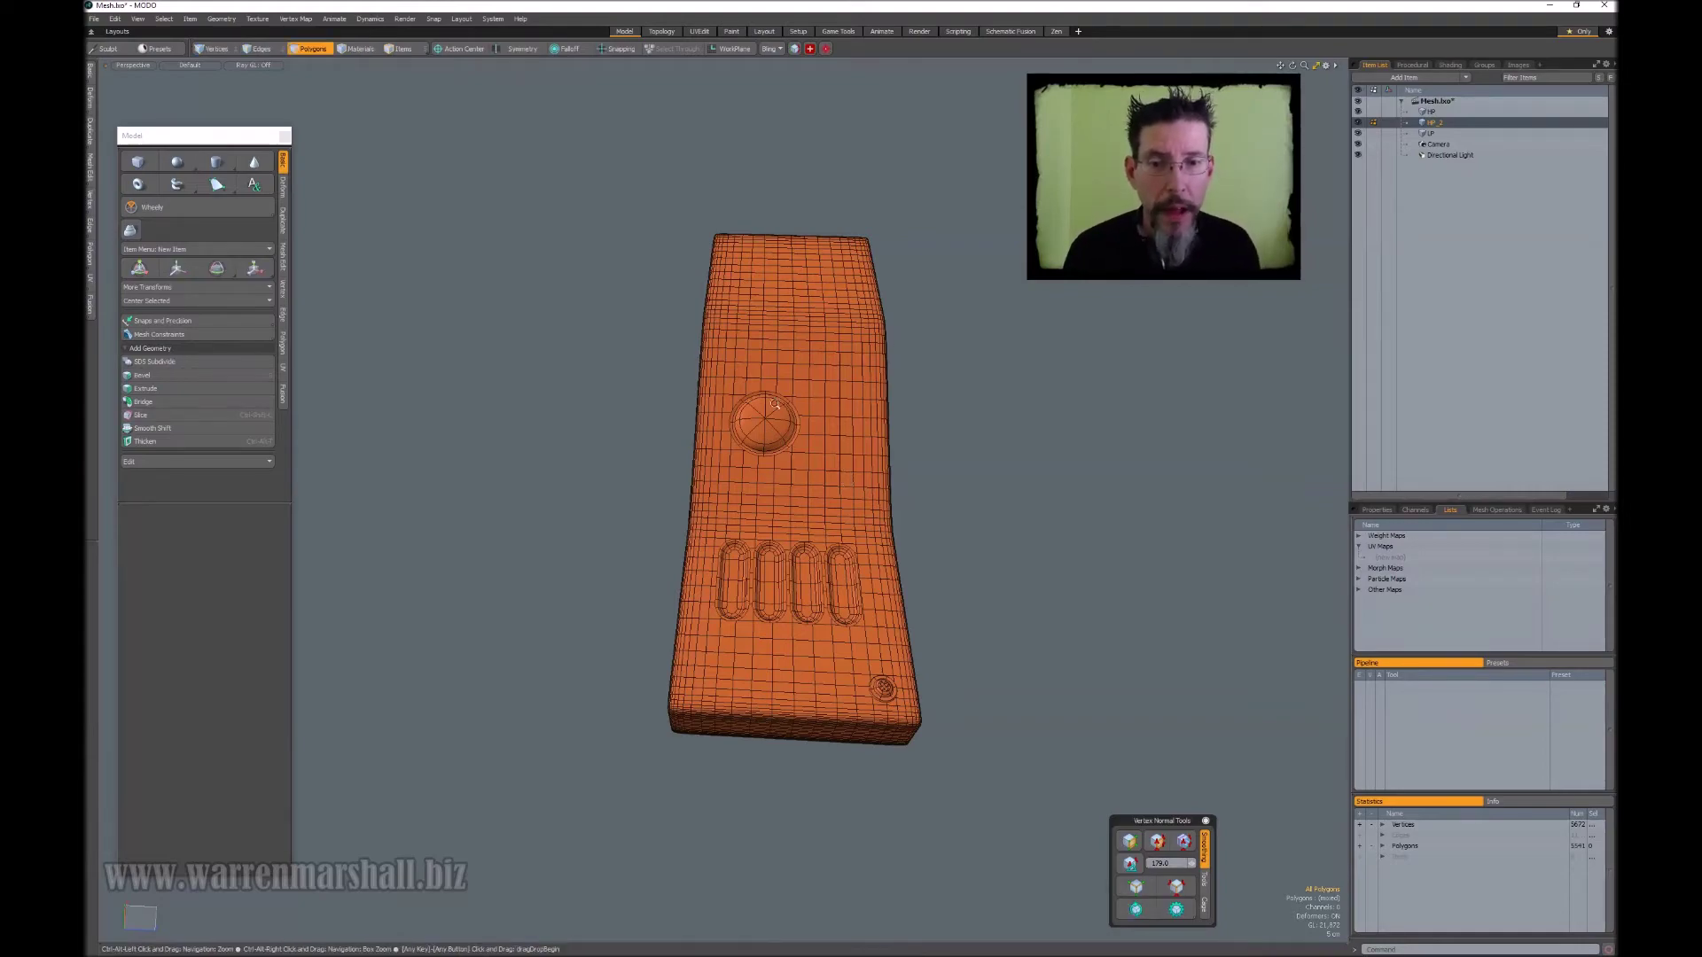
left_click_drag(846, 479, 796, 399, "alt")
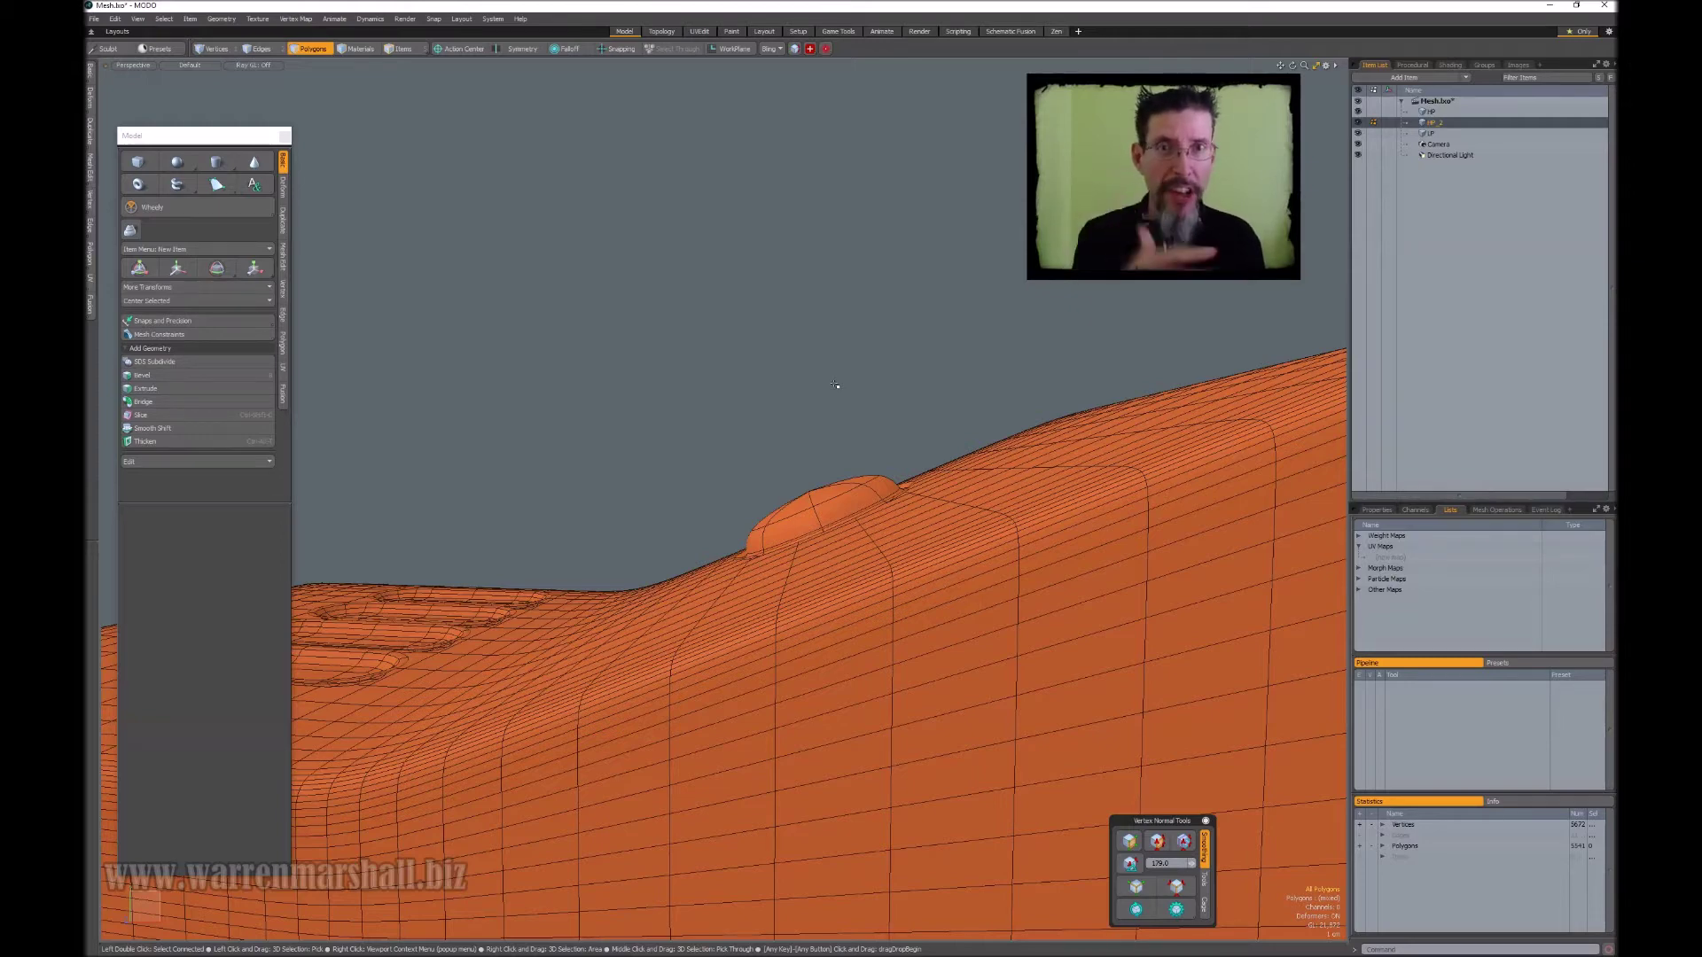
left_click_drag(761, 490, 728, 464, "alt")
left_click_drag(814, 631, 886, 532, "alt")
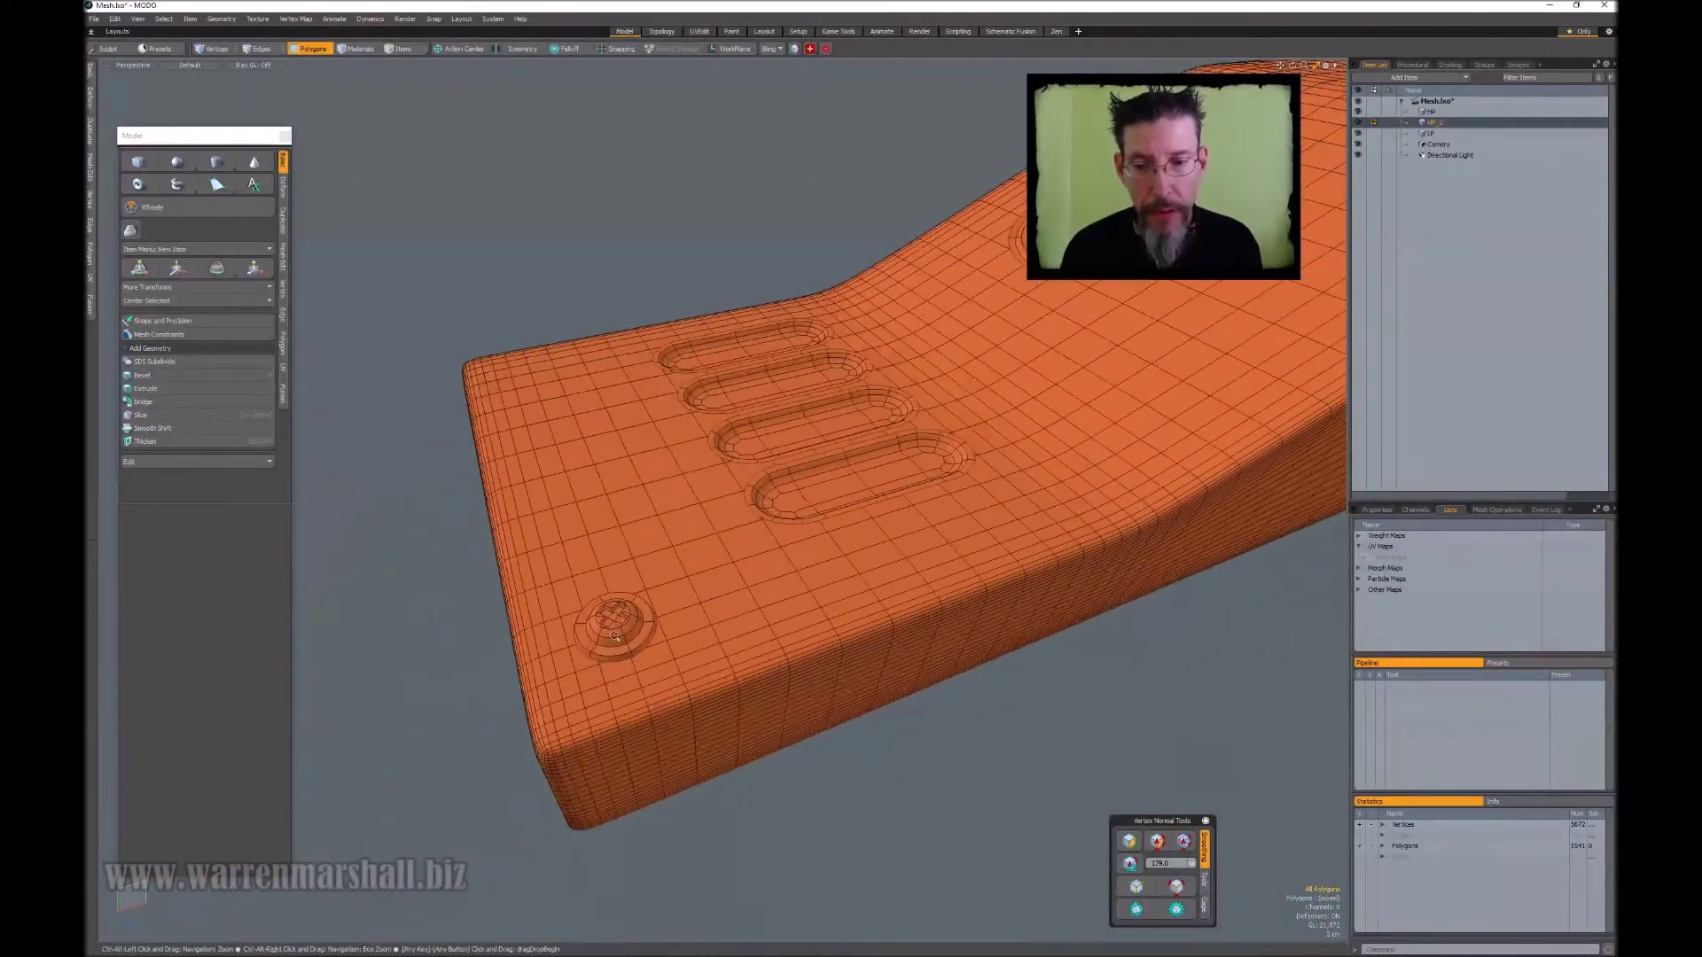
scroll(620, 620, "up", 6)
mouse_move(709, 603)
left_mouse_down("alt")
mouse_move(776, 581)
mouse_move(748, 512)
mouse_move(895, 599)
mouse_move(780, 610)
left_mouse_up("alt")
- Clone the screw boss into three copies spread along the console's front edge
double_click(945, 609)
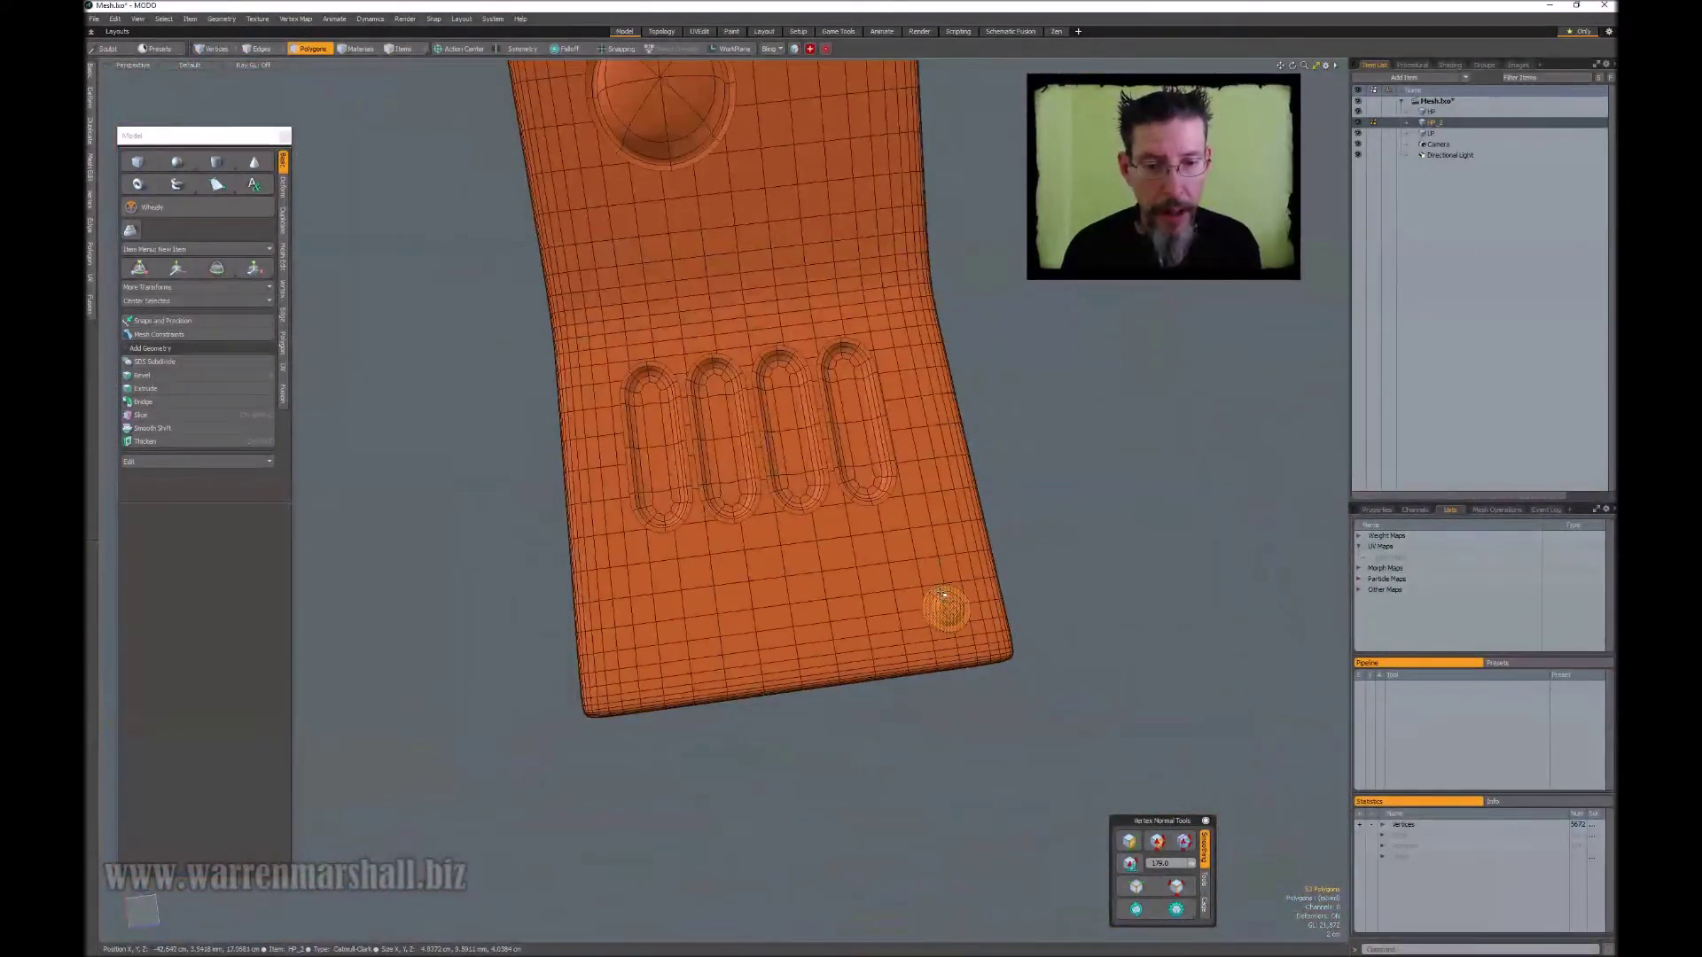
left_click_drag(945, 608, 964, 595, "alt")
key("alt+d")
left_click(1021, 601)
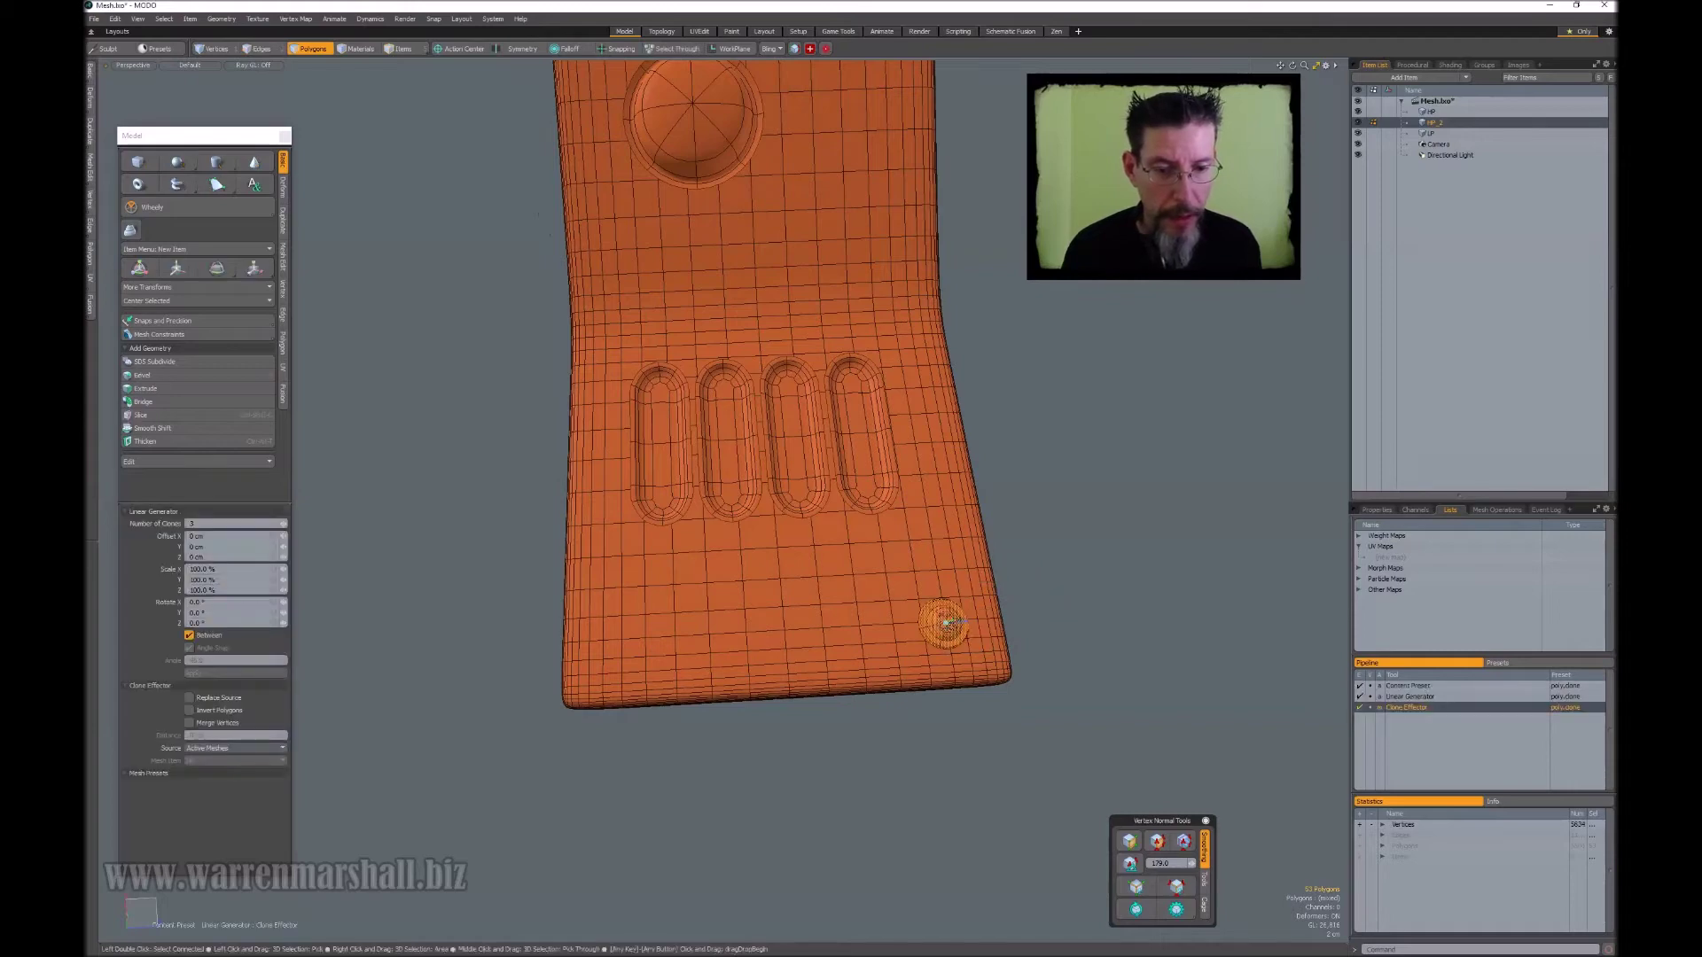
mouse_move(968, 629)
left_mouse_down()
mouse_move(627, 640)
mouse_move(896, 601)
mouse_move(825, 631)
left_mouse_up()
key("Escape")
key("Escape")
- Rotate the third, first and second screw bosses so their slots face differently, then deselect
double_click(825, 632)
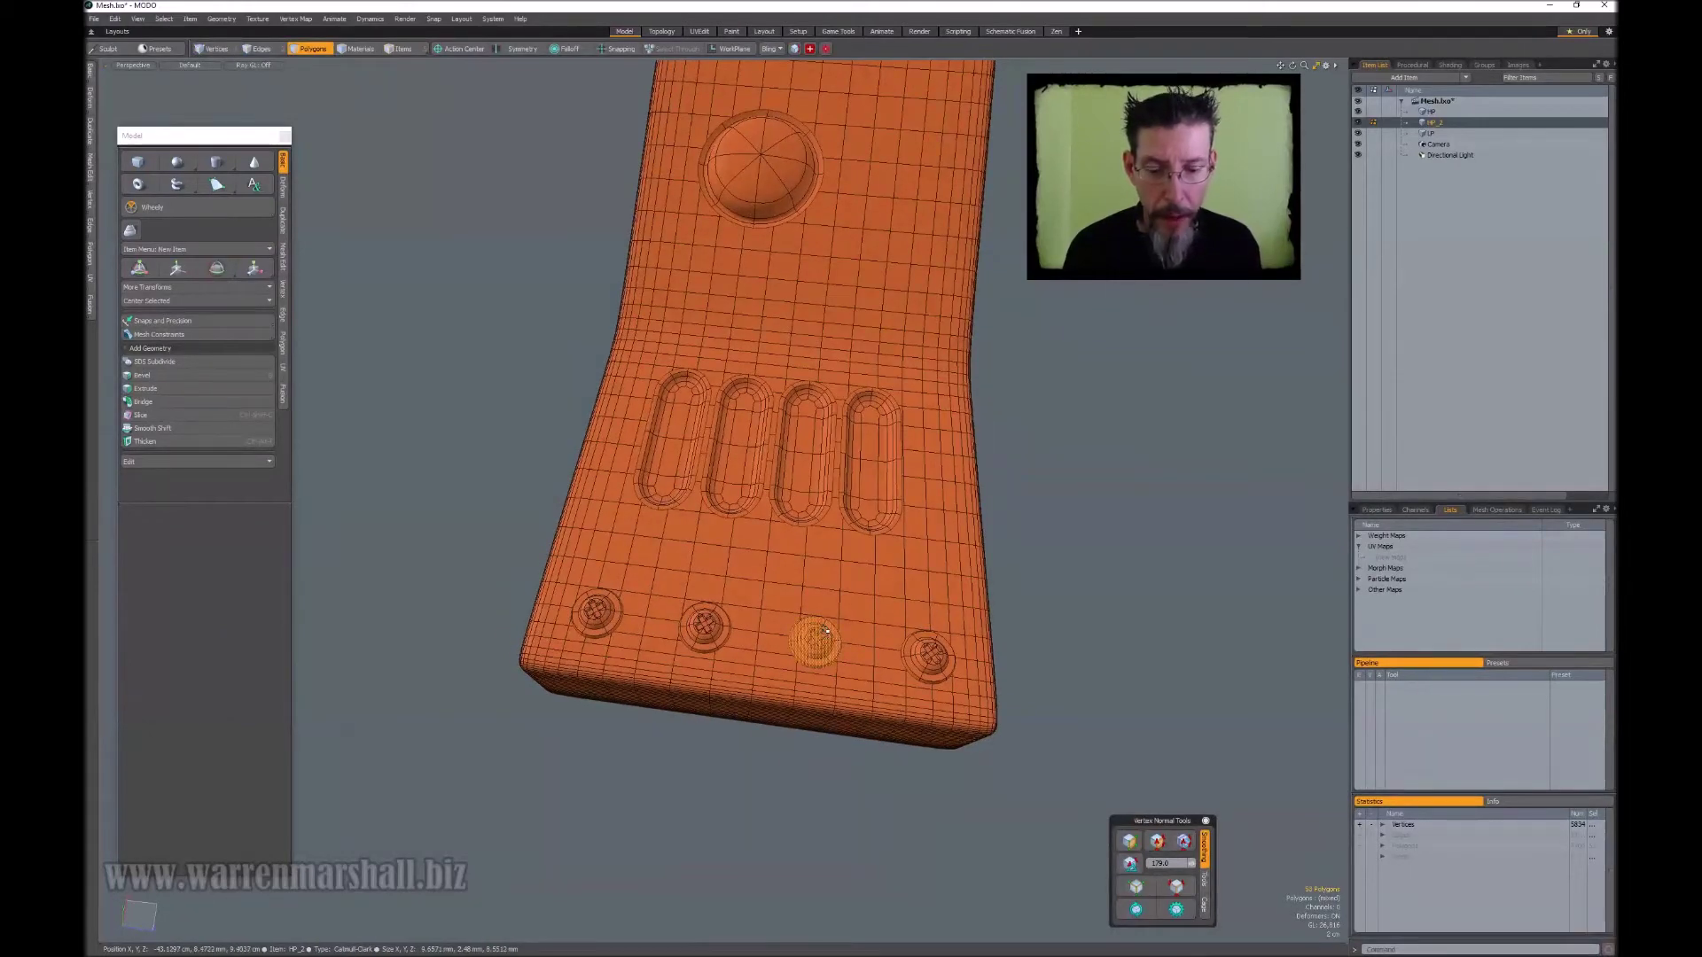
key("e")
left_click_drag(837, 668, 804, 661)
key("q")
double_click(602, 612)
key("e")
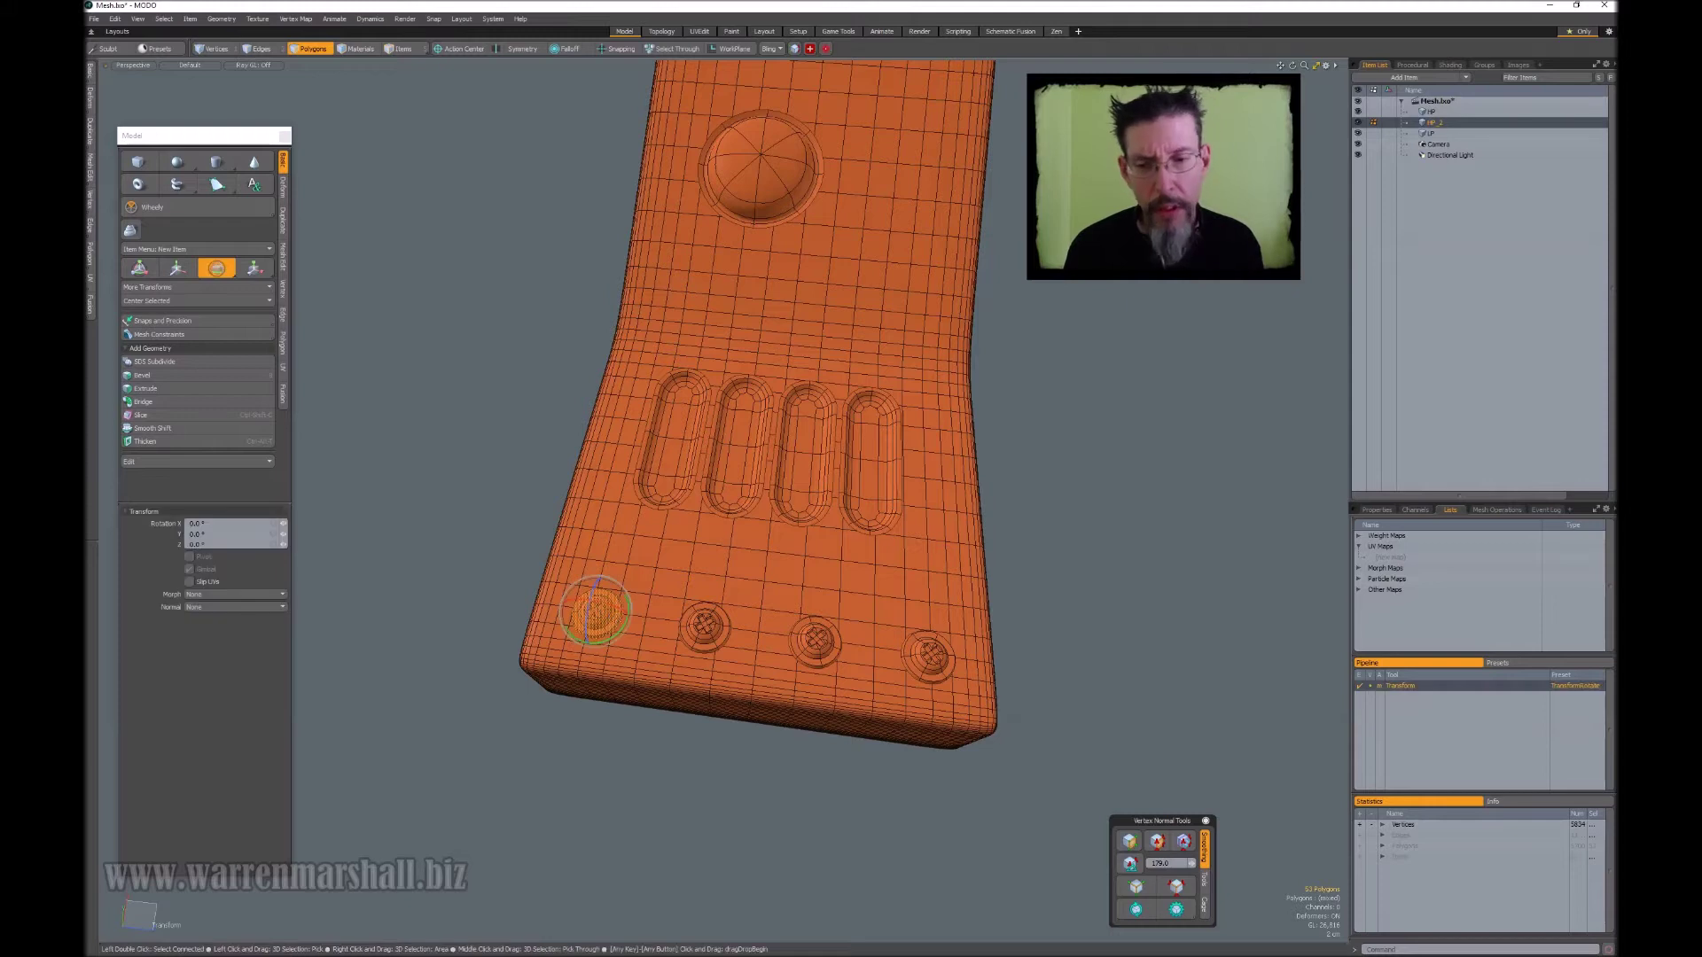
key("space")
double_click(706, 619)
key("e")
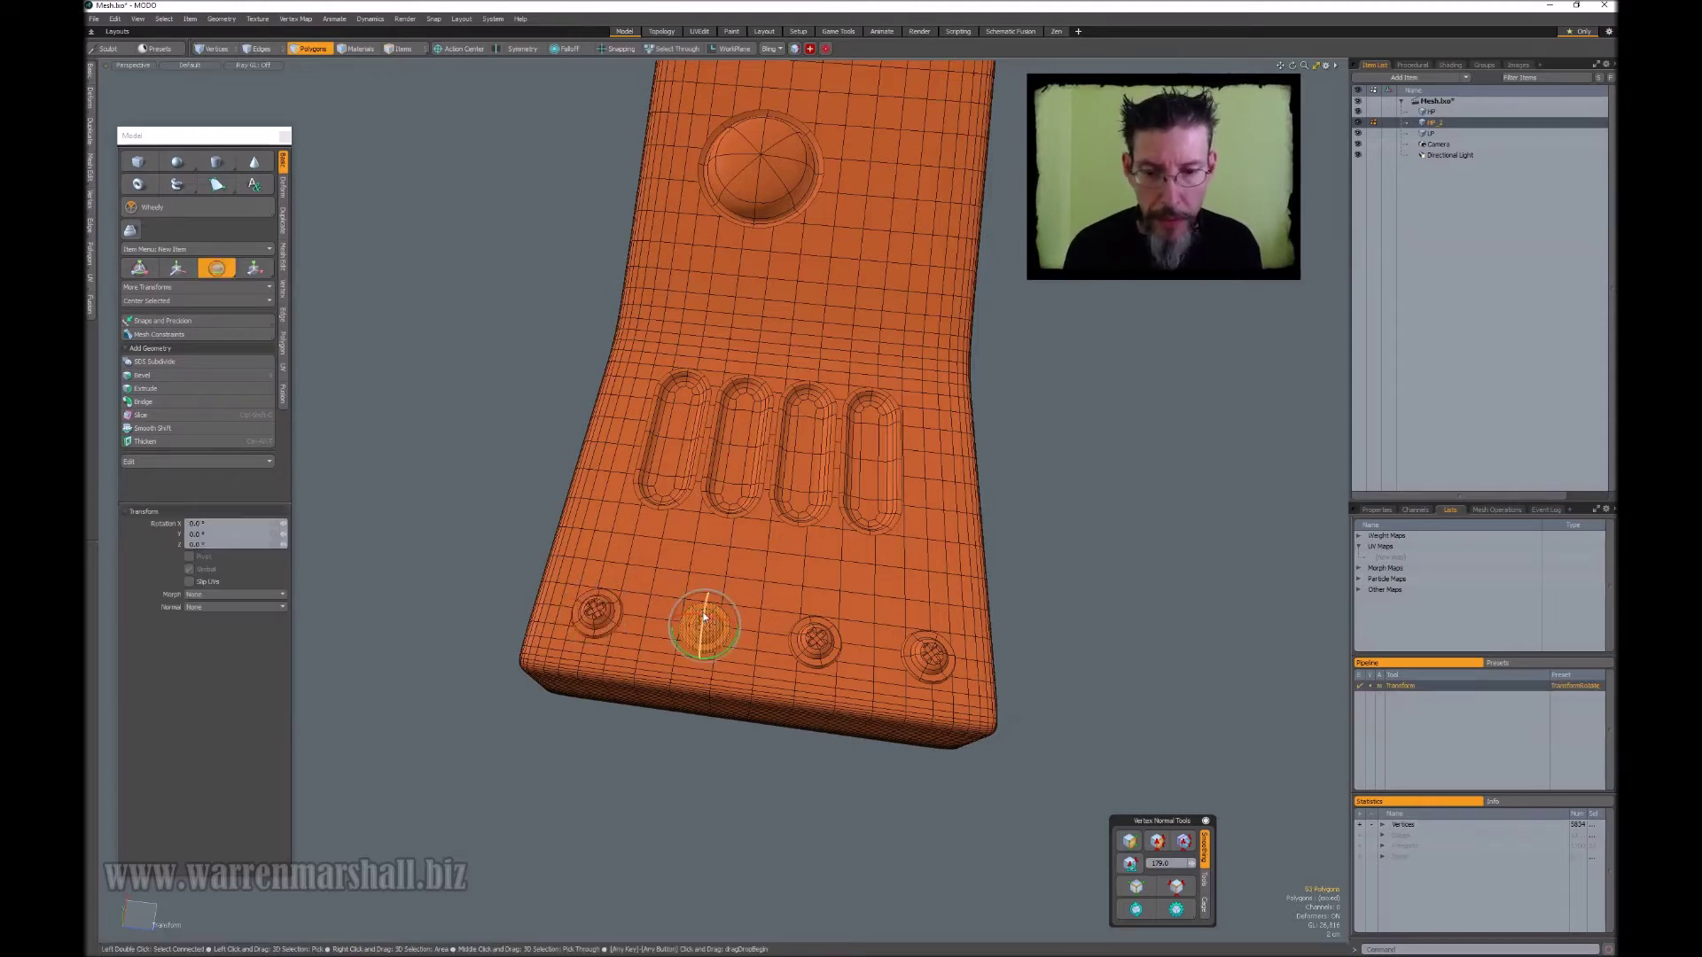
left_click_drag(692, 655, 722, 653)
key("space")
left_click(1054, 546)
left_click_drag(1055, 546, 877, 408, "alt")
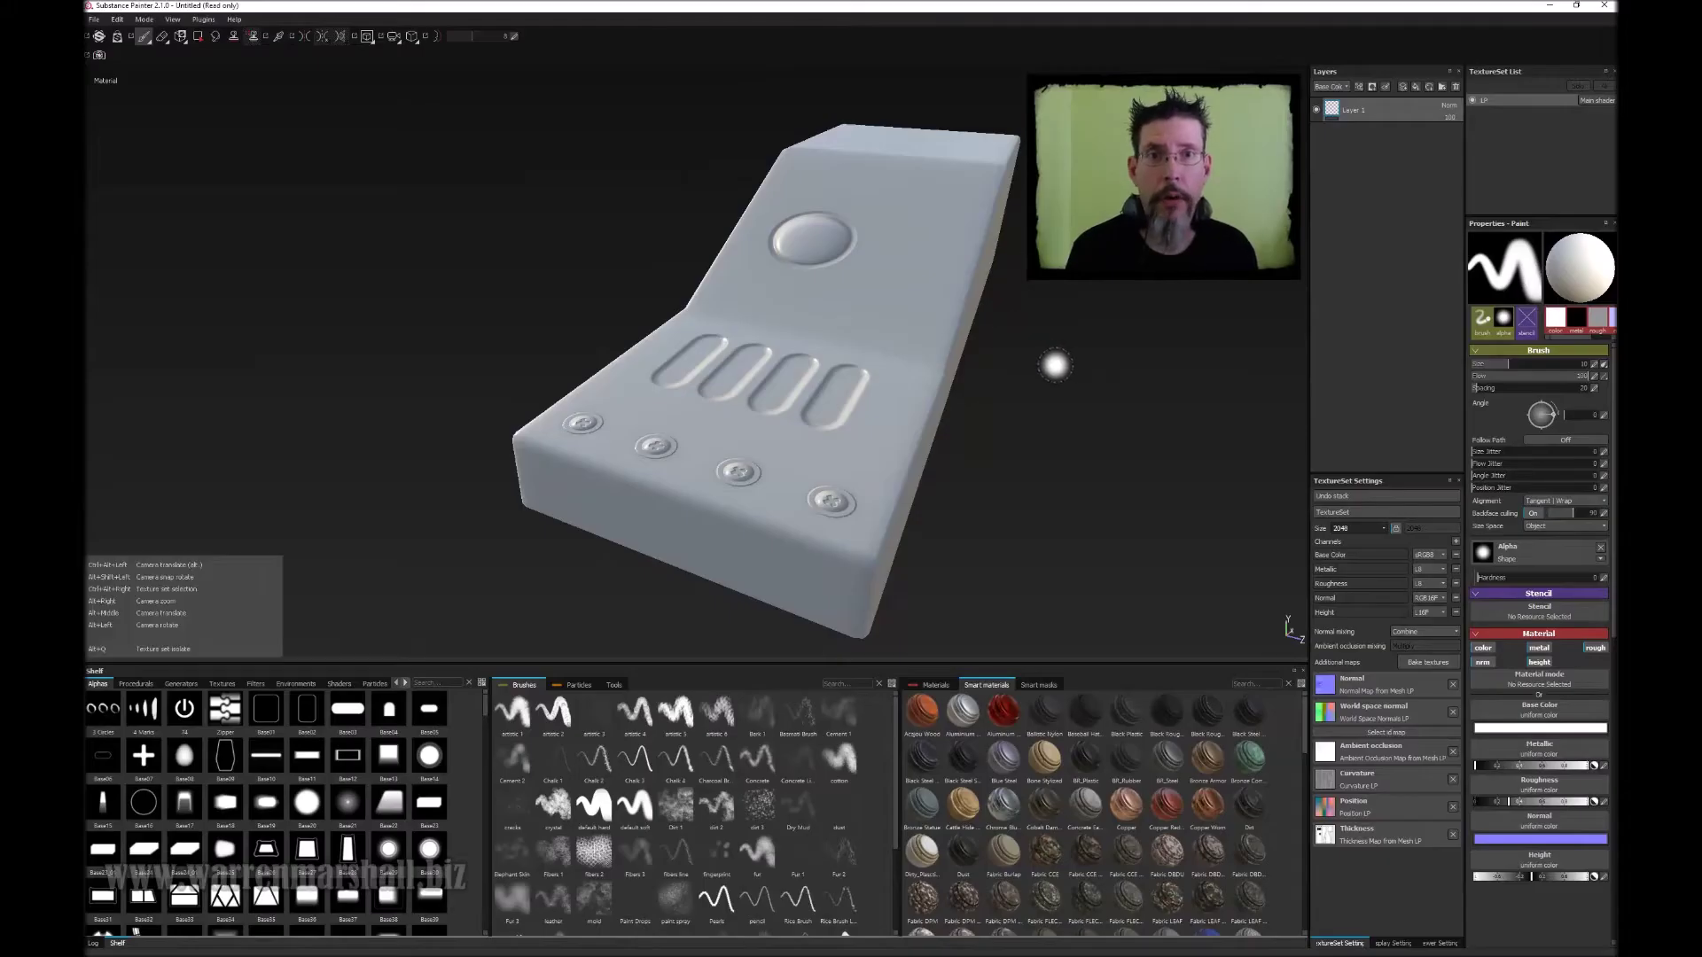
mouse_move(1052, 364)
left_mouse_down("alt")
mouse_move(1014, 369)
mouse_move(1015, 355)
mouse_move(1018, 391)
mouse_move(923, 323)
left_mouse_up("alt")
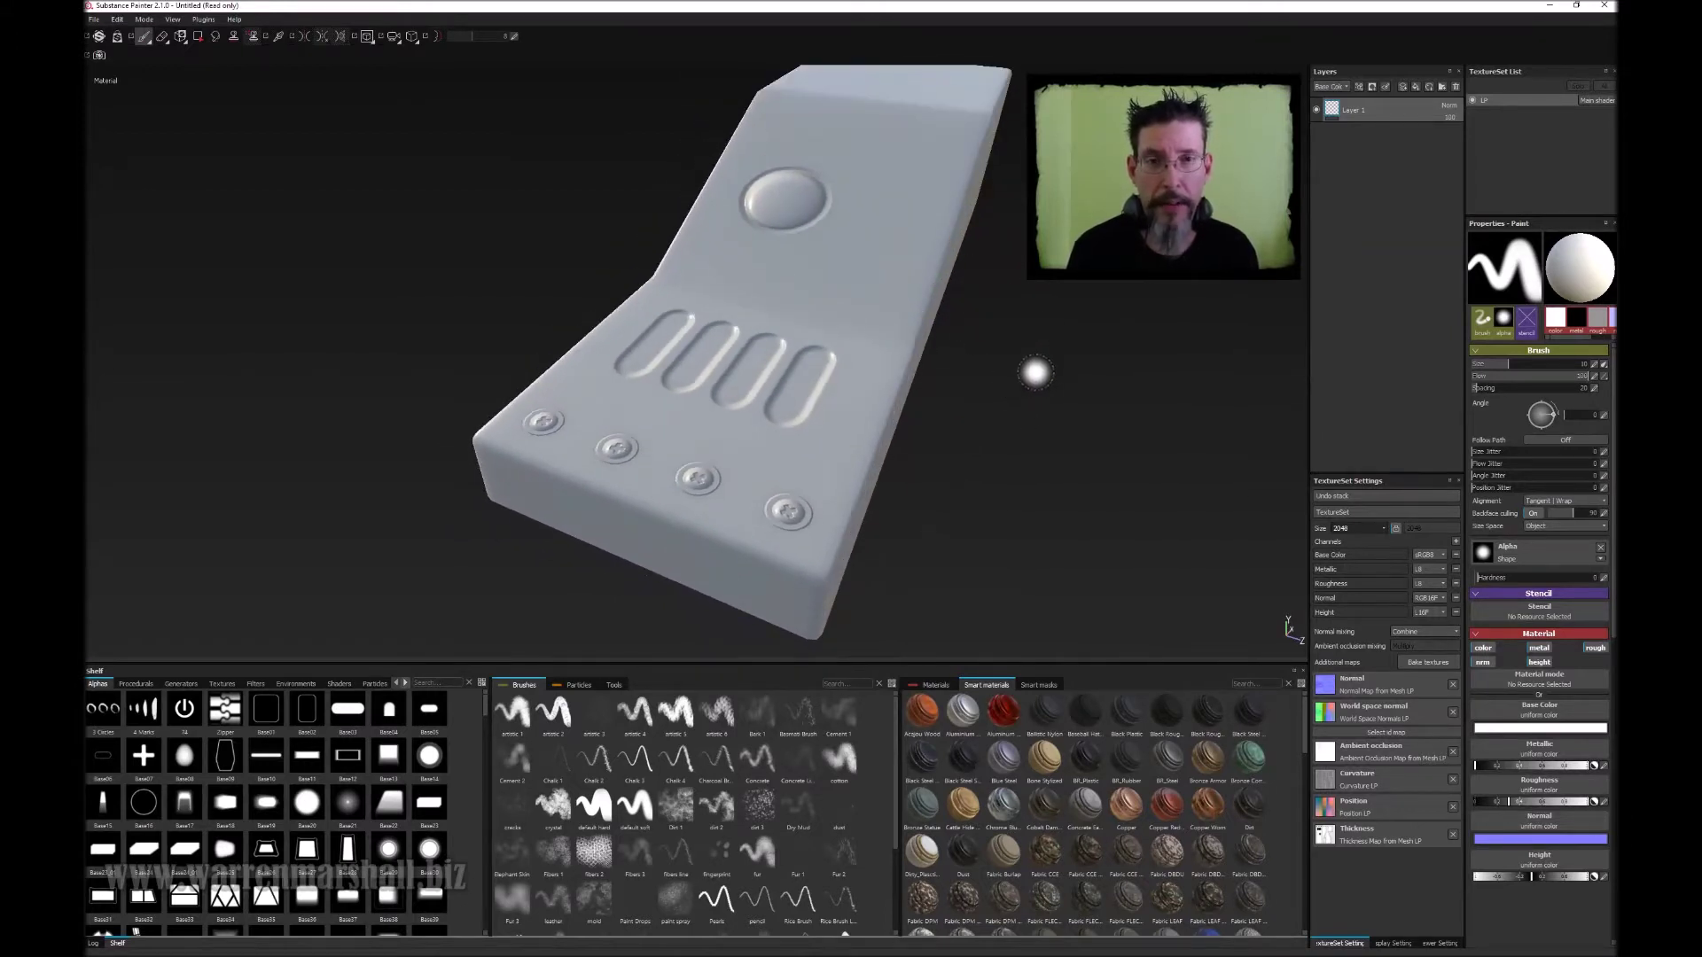
left_click_drag(1000, 403, 1043, 452, "alt")
right_click_drag(1044, 452, 1033, 369, "alt")
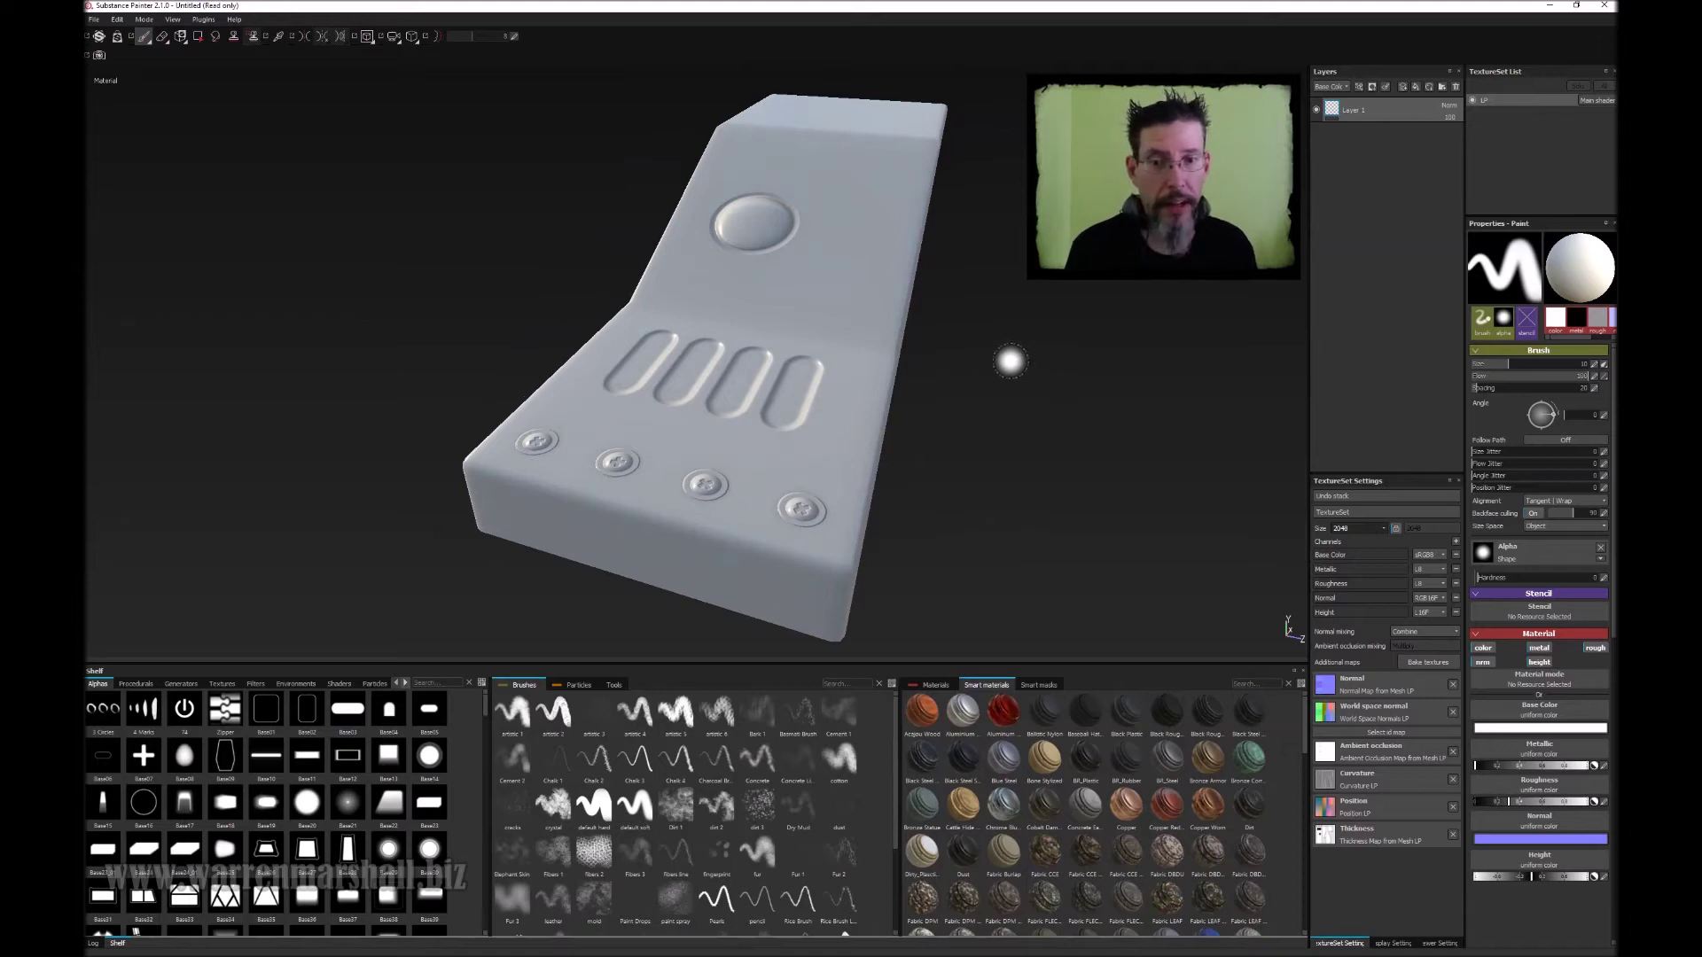
left_click_drag(976, 369, 1072, 396, "alt")
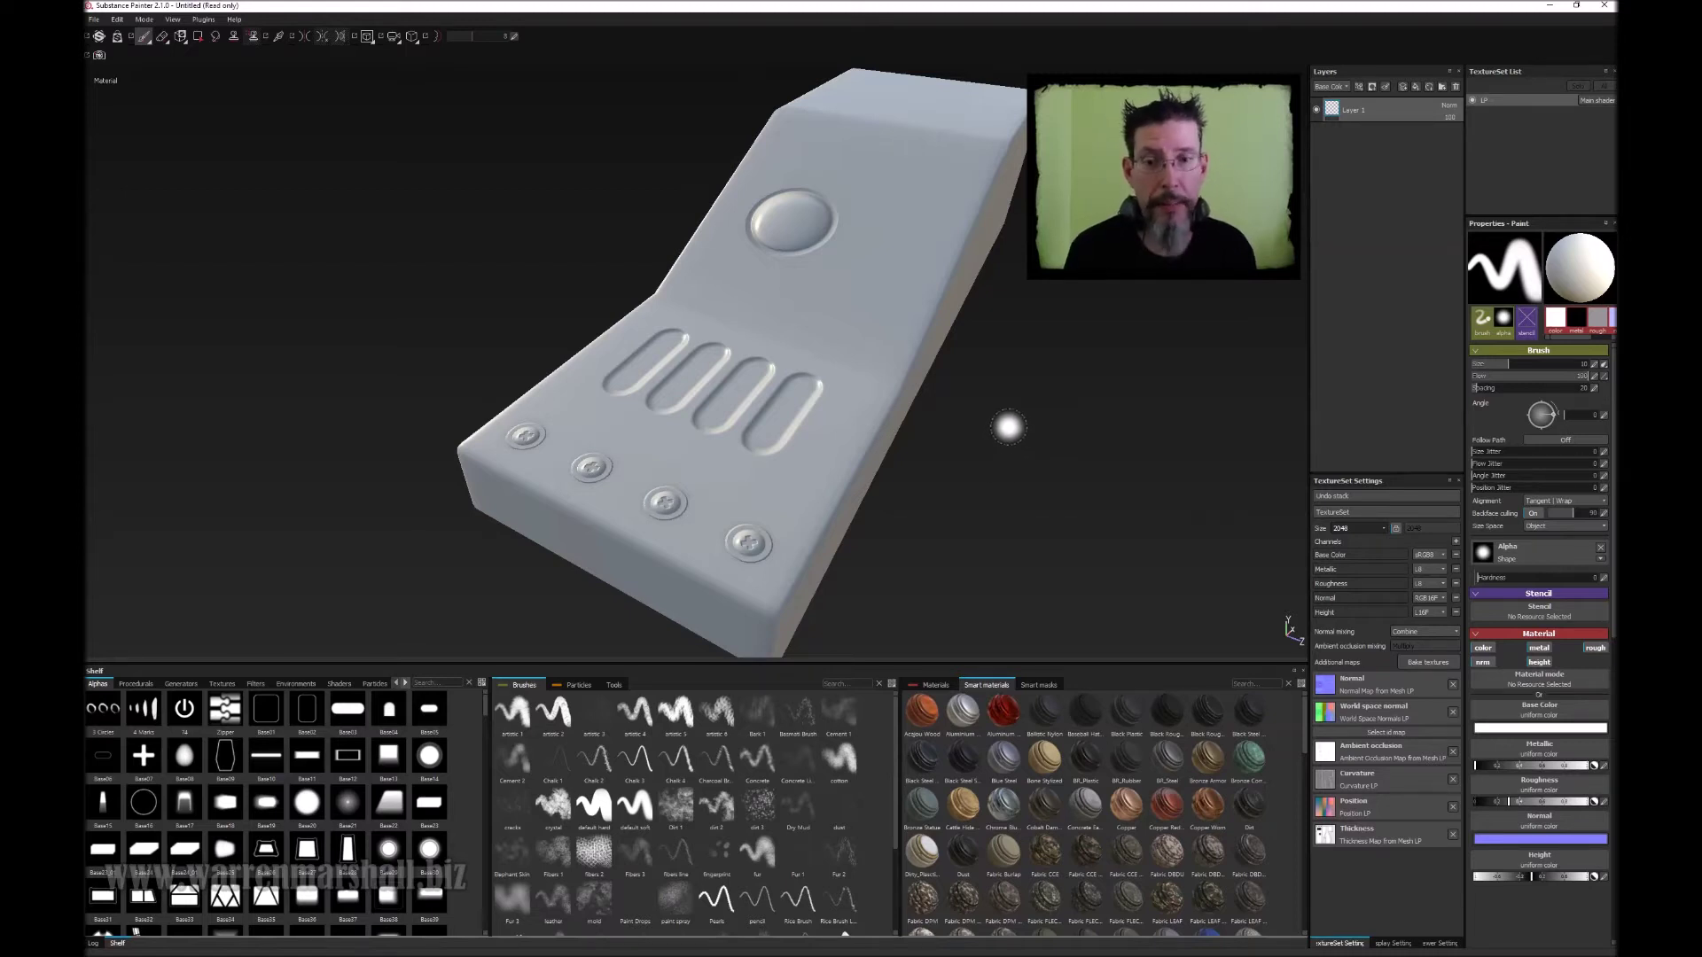
mouse_move(1052, 452)
left_mouse_down("alt")
mouse_move(1045, 487)
mouse_move(1026, 448)
mouse_move(1058, 467)
mouse_move(957, 460)
mouse_move(1060, 513)
mouse_move(1061, 602)
left_mouse_up("alt")
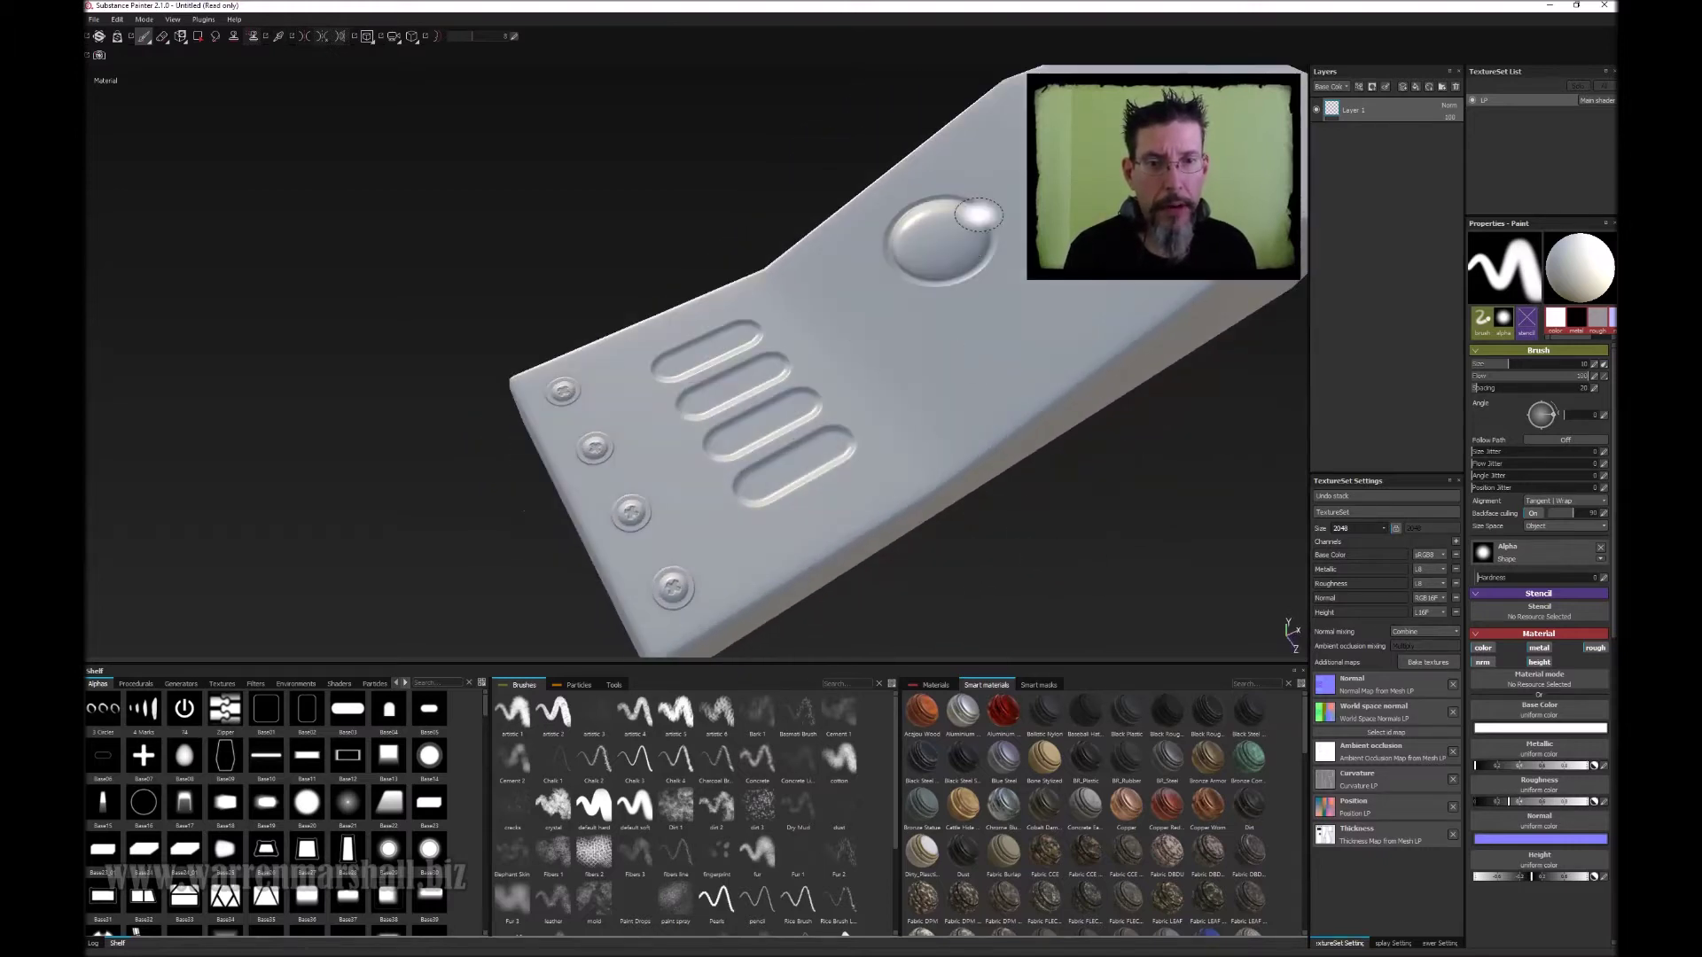
left_click_drag(962, 227, 865, 330)
mouse_move(634, 465)
left_mouse_down()
mouse_move(592, 441)
mouse_move(647, 533)
left_mouse_up()
key("ctrl+z")
key("ctrl+z")
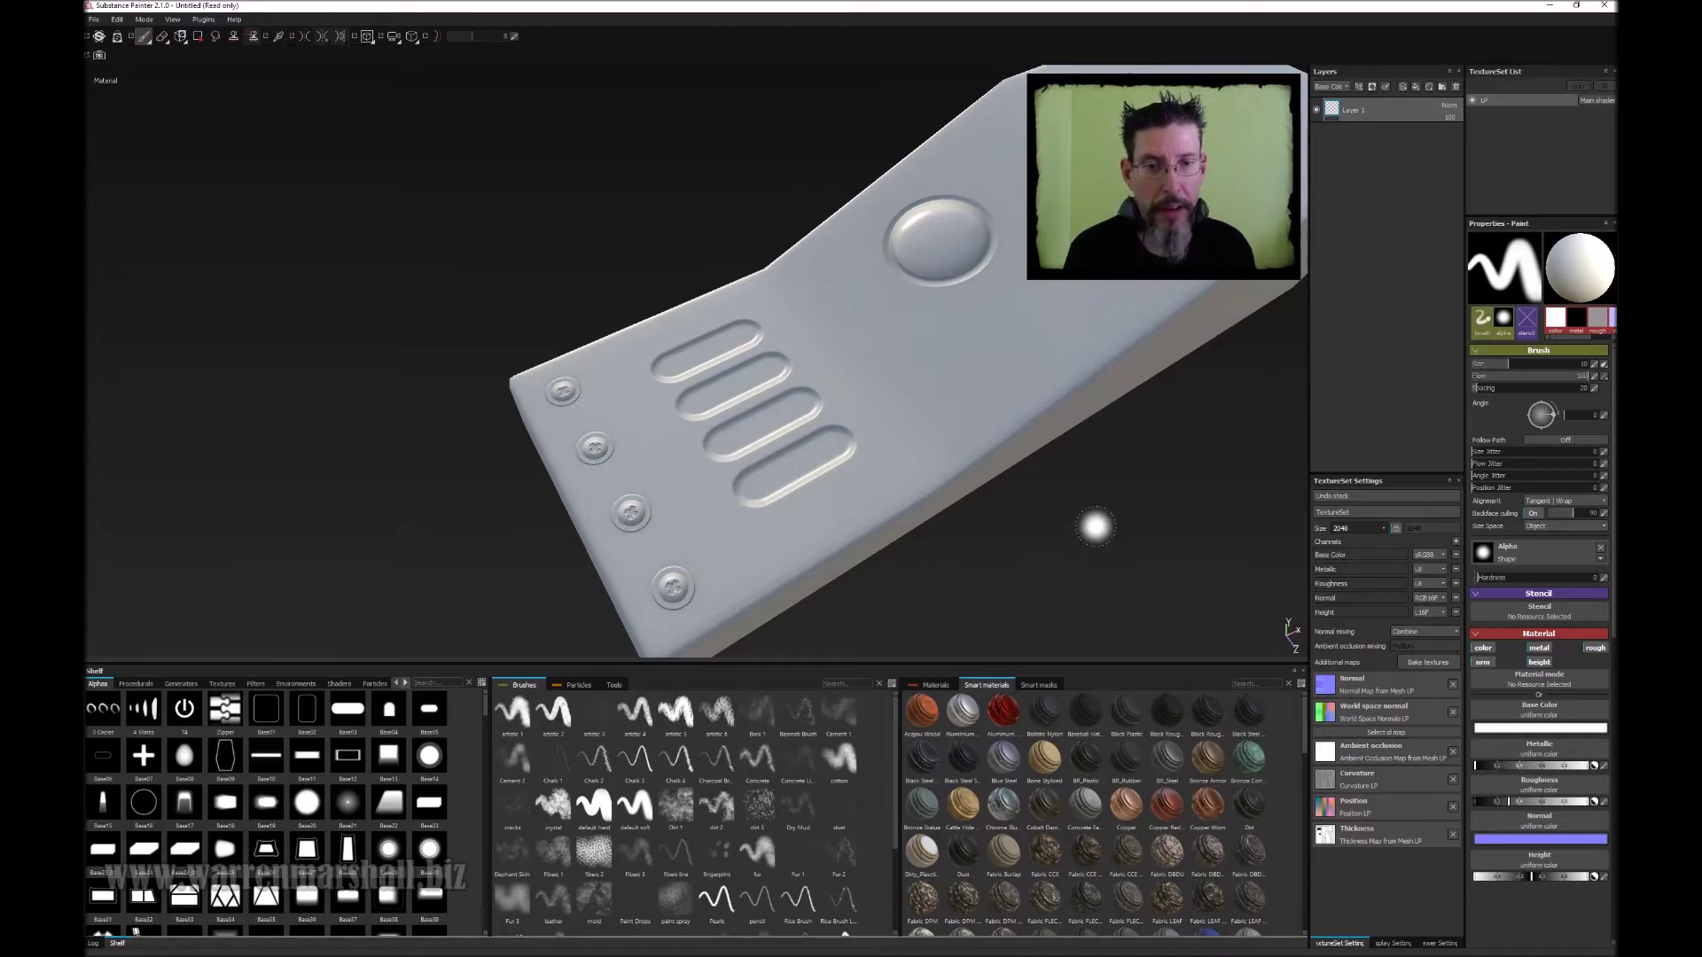
mouse_move(1091, 523)
left_mouse_down("alt")
mouse_move(934, 375)
mouse_move(961, 308)
mouse_move(954, 330)
mouse_move(1155, 449)
mouse_move(980, 417)
mouse_move(969, 486)
mouse_move(950, 429)
mouse_move(981, 380)
left_mouse_up("alt")
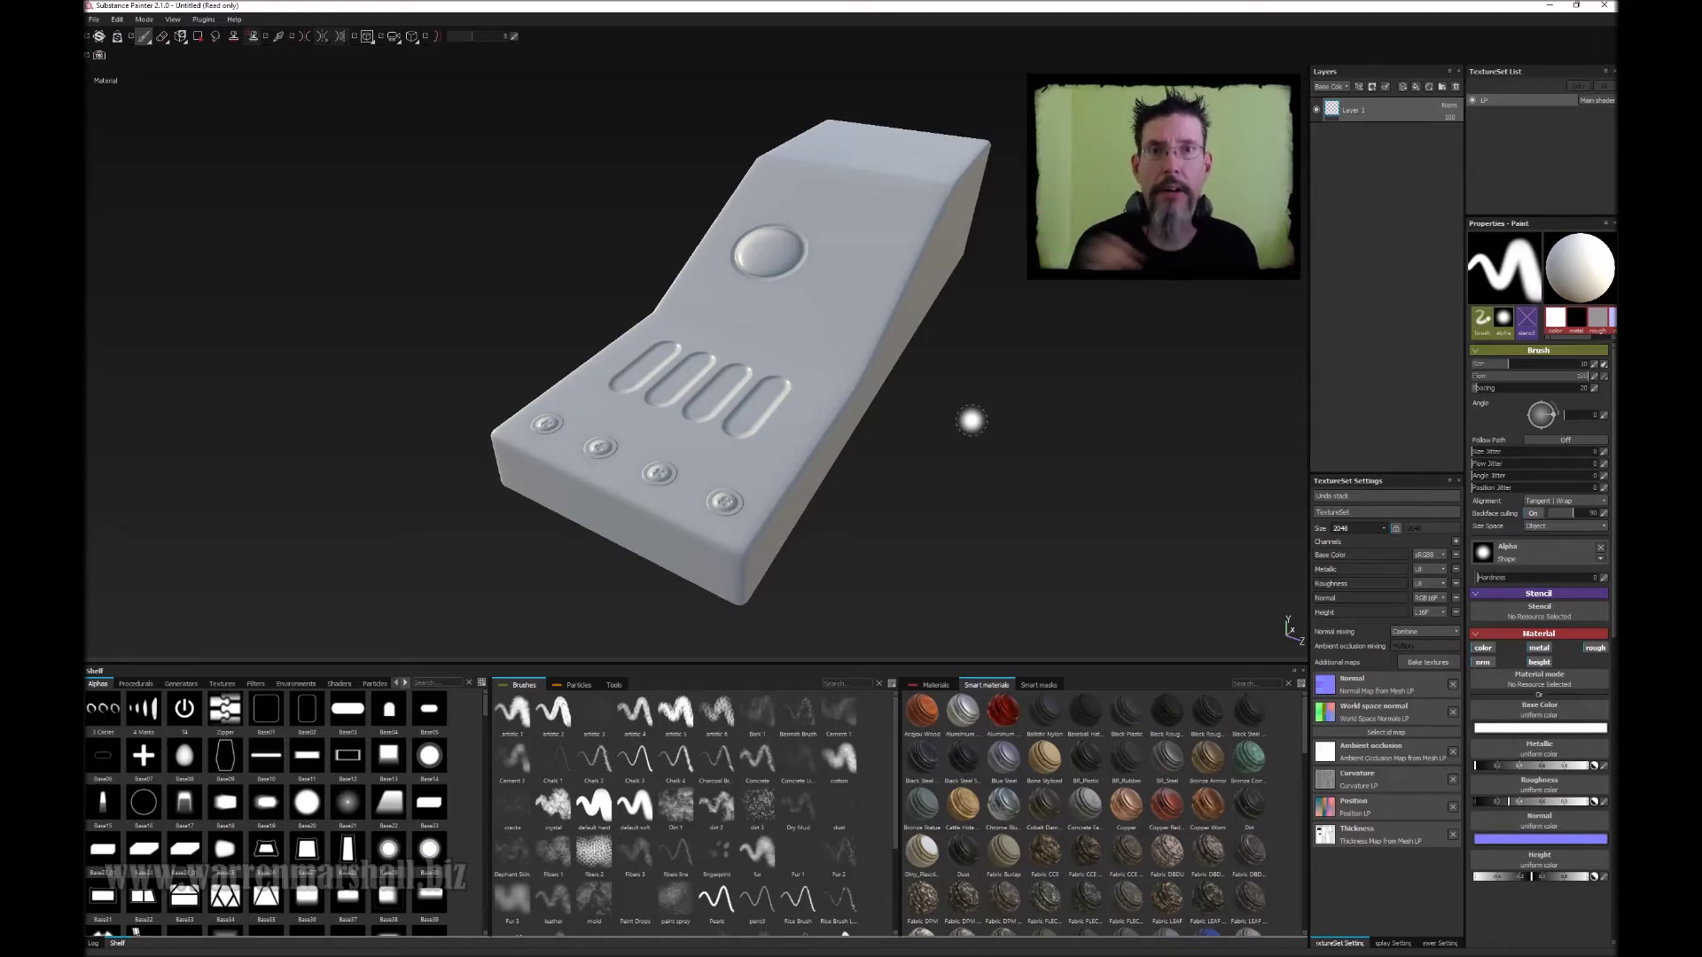
scroll(760, 459, "up", 5)
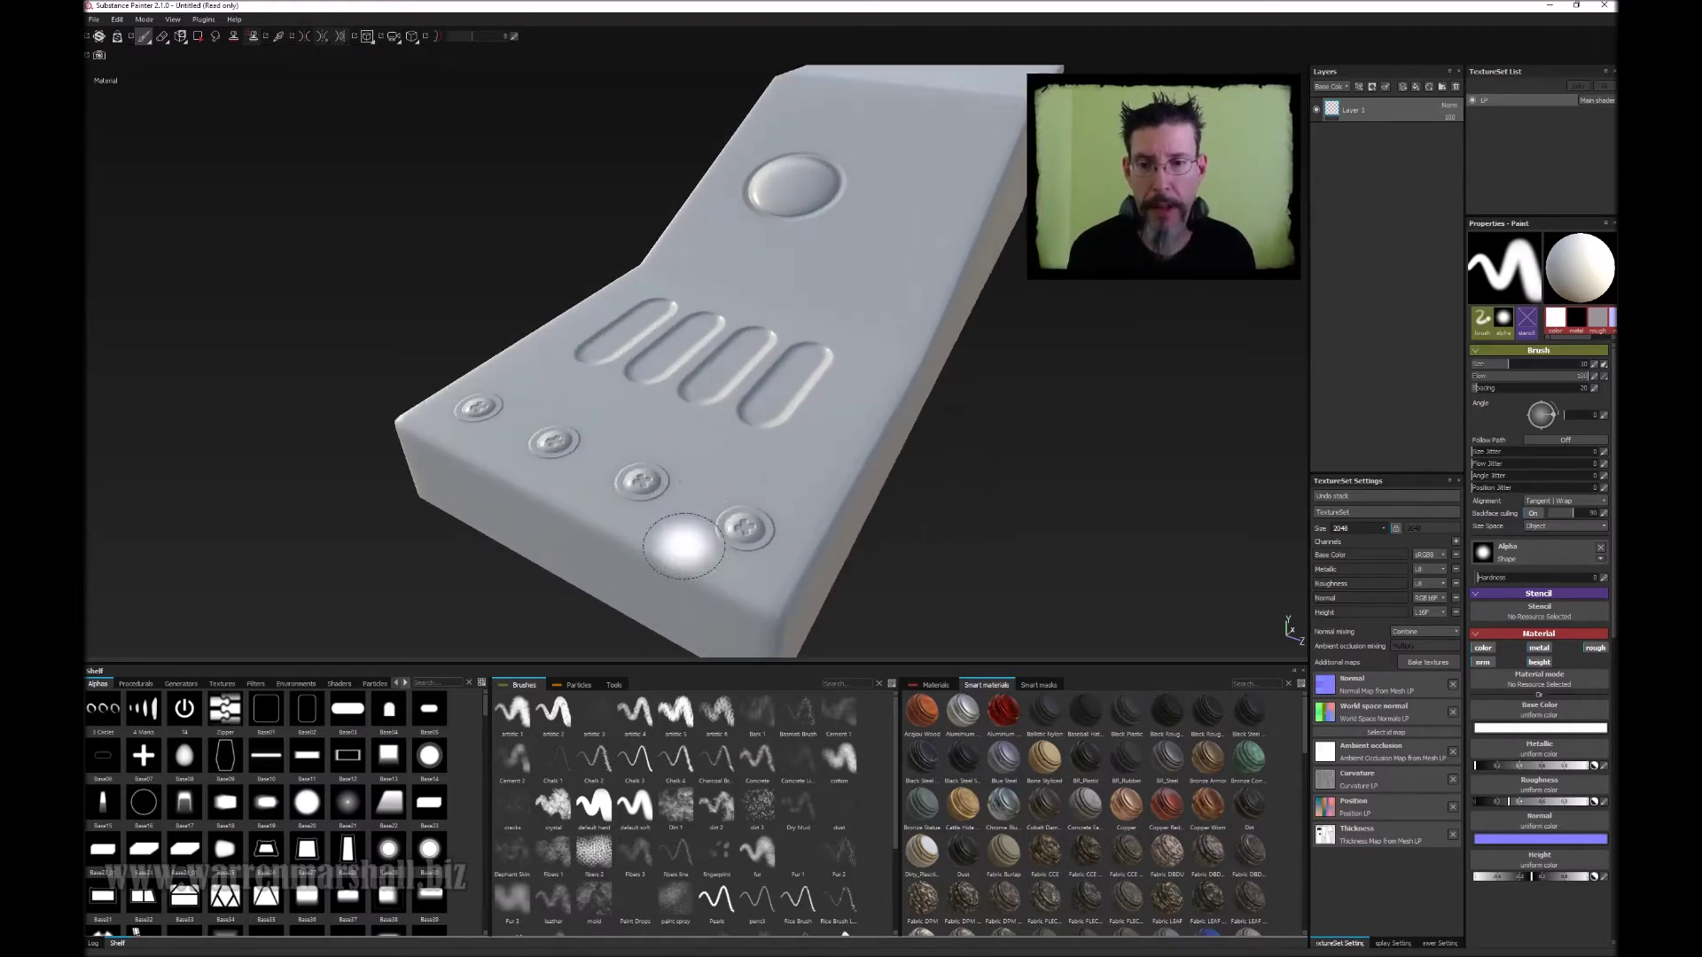
mouse_move(769, 479)
left_mouse_down("alt")
mouse_move(779, 354)
mouse_move(714, 354)
mouse_move(755, 393)
mouse_move(733, 357)
mouse_move(739, 372)
left_mouse_up("alt")
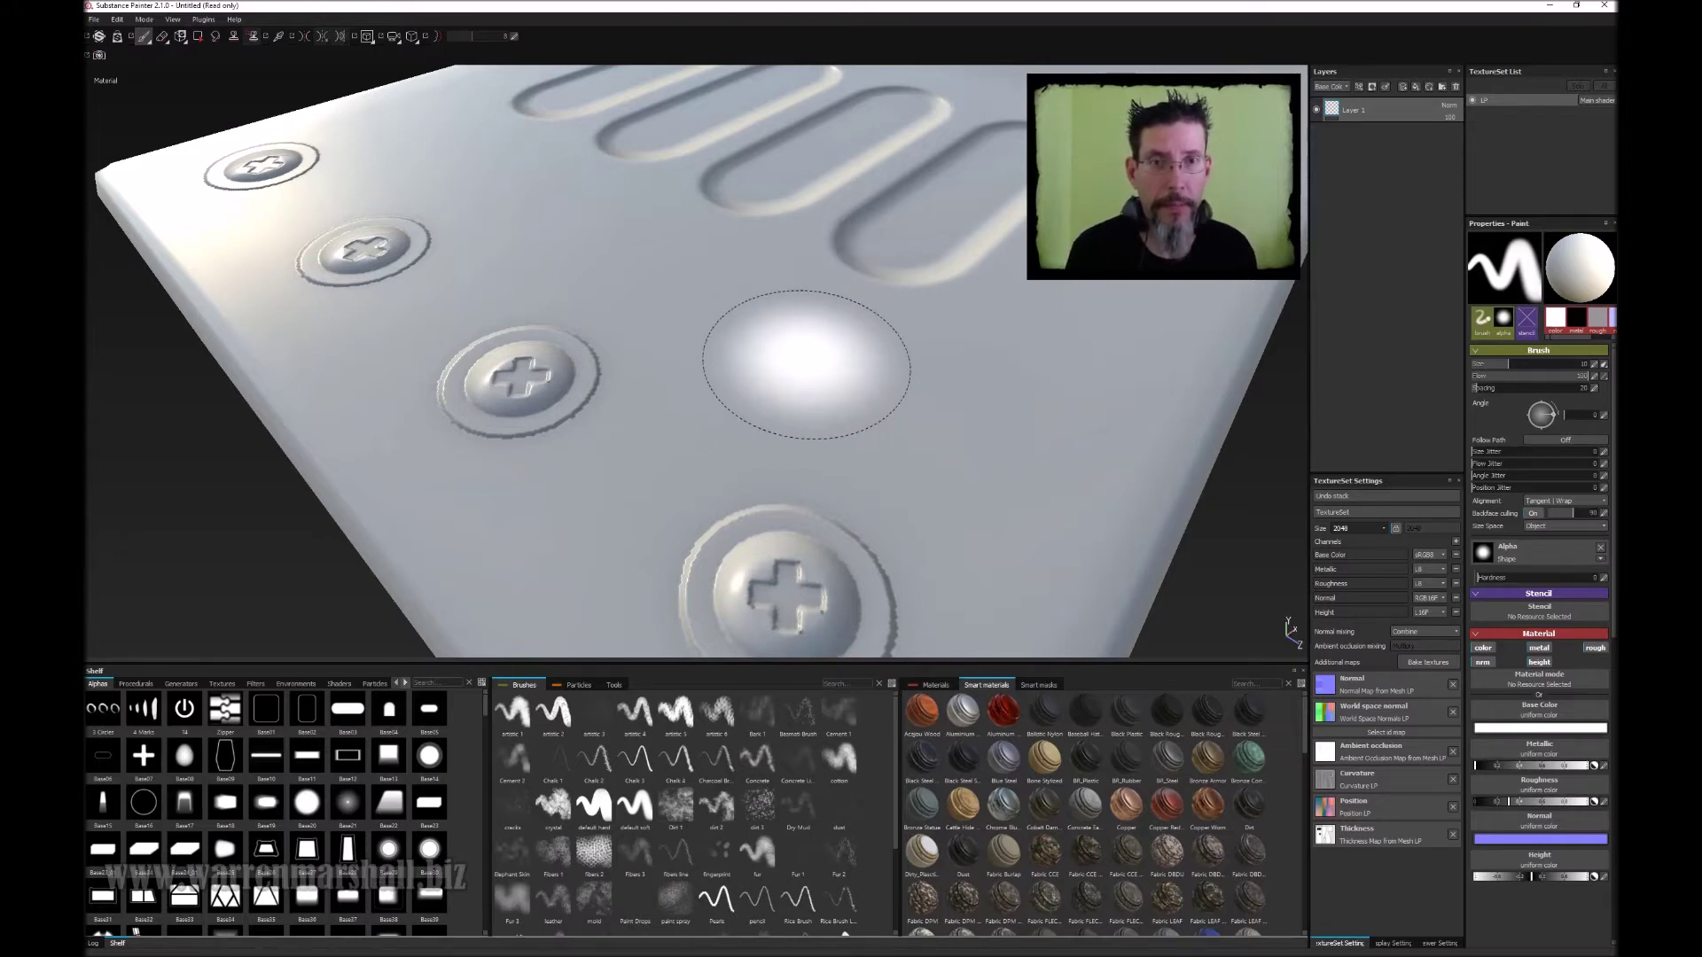
right_click_drag(918, 261, 795, 383, "alt")
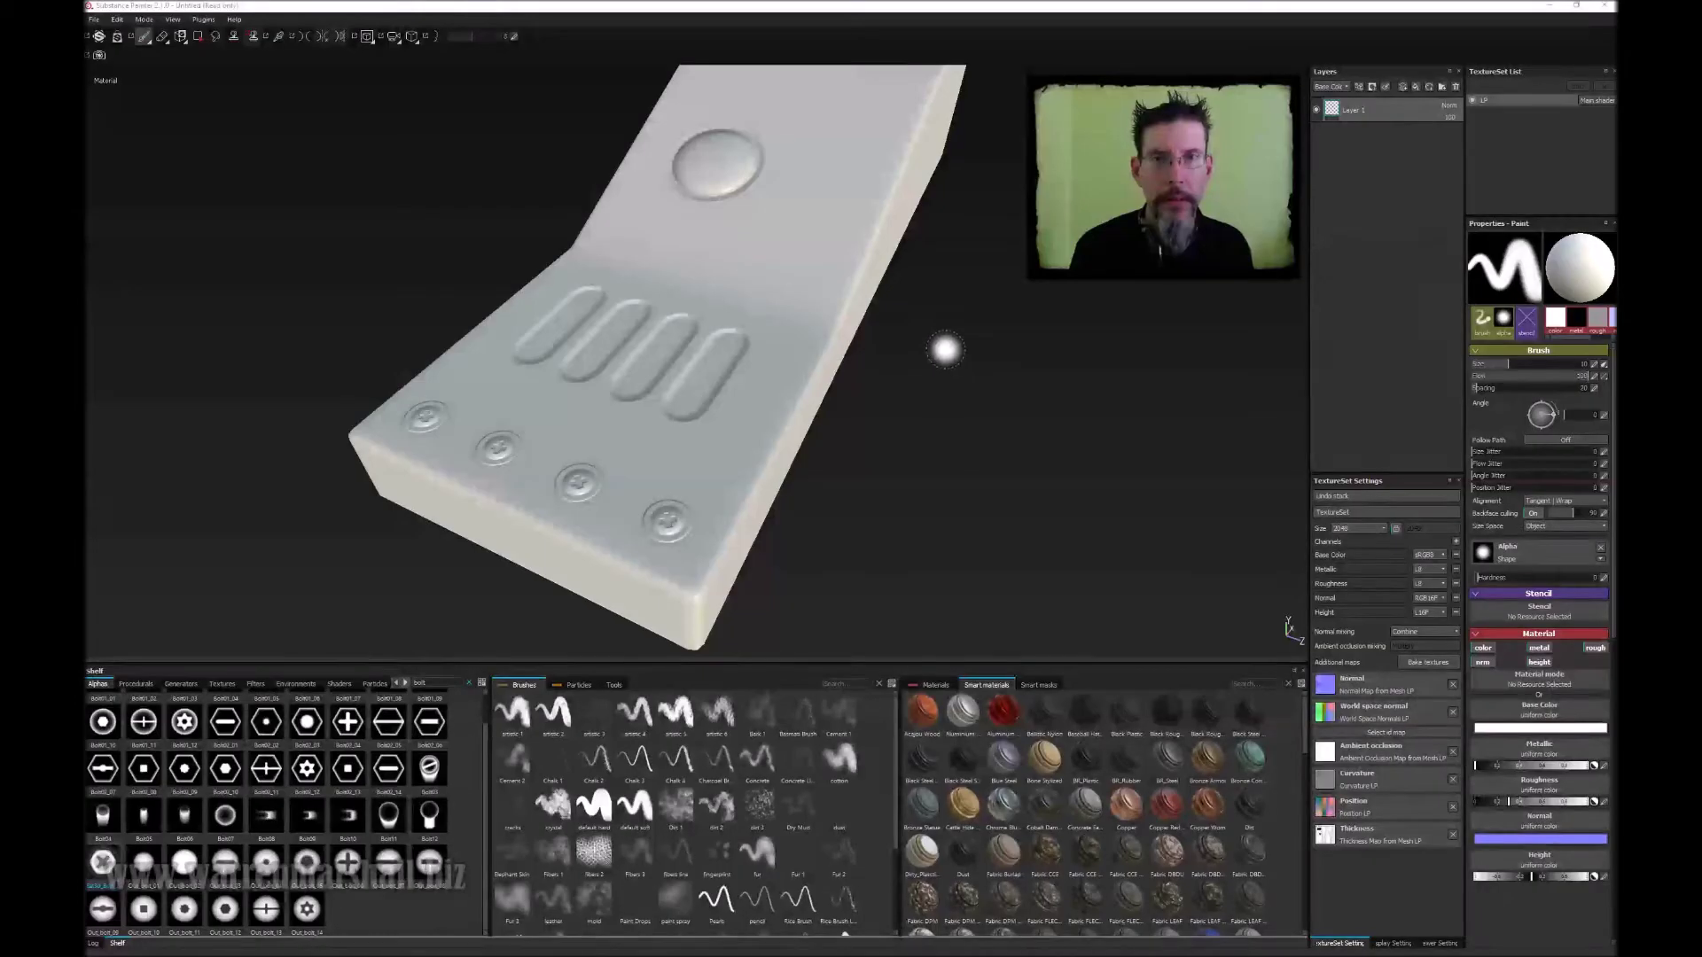
left_click_drag(1010, 334, 980, 361, "alt")
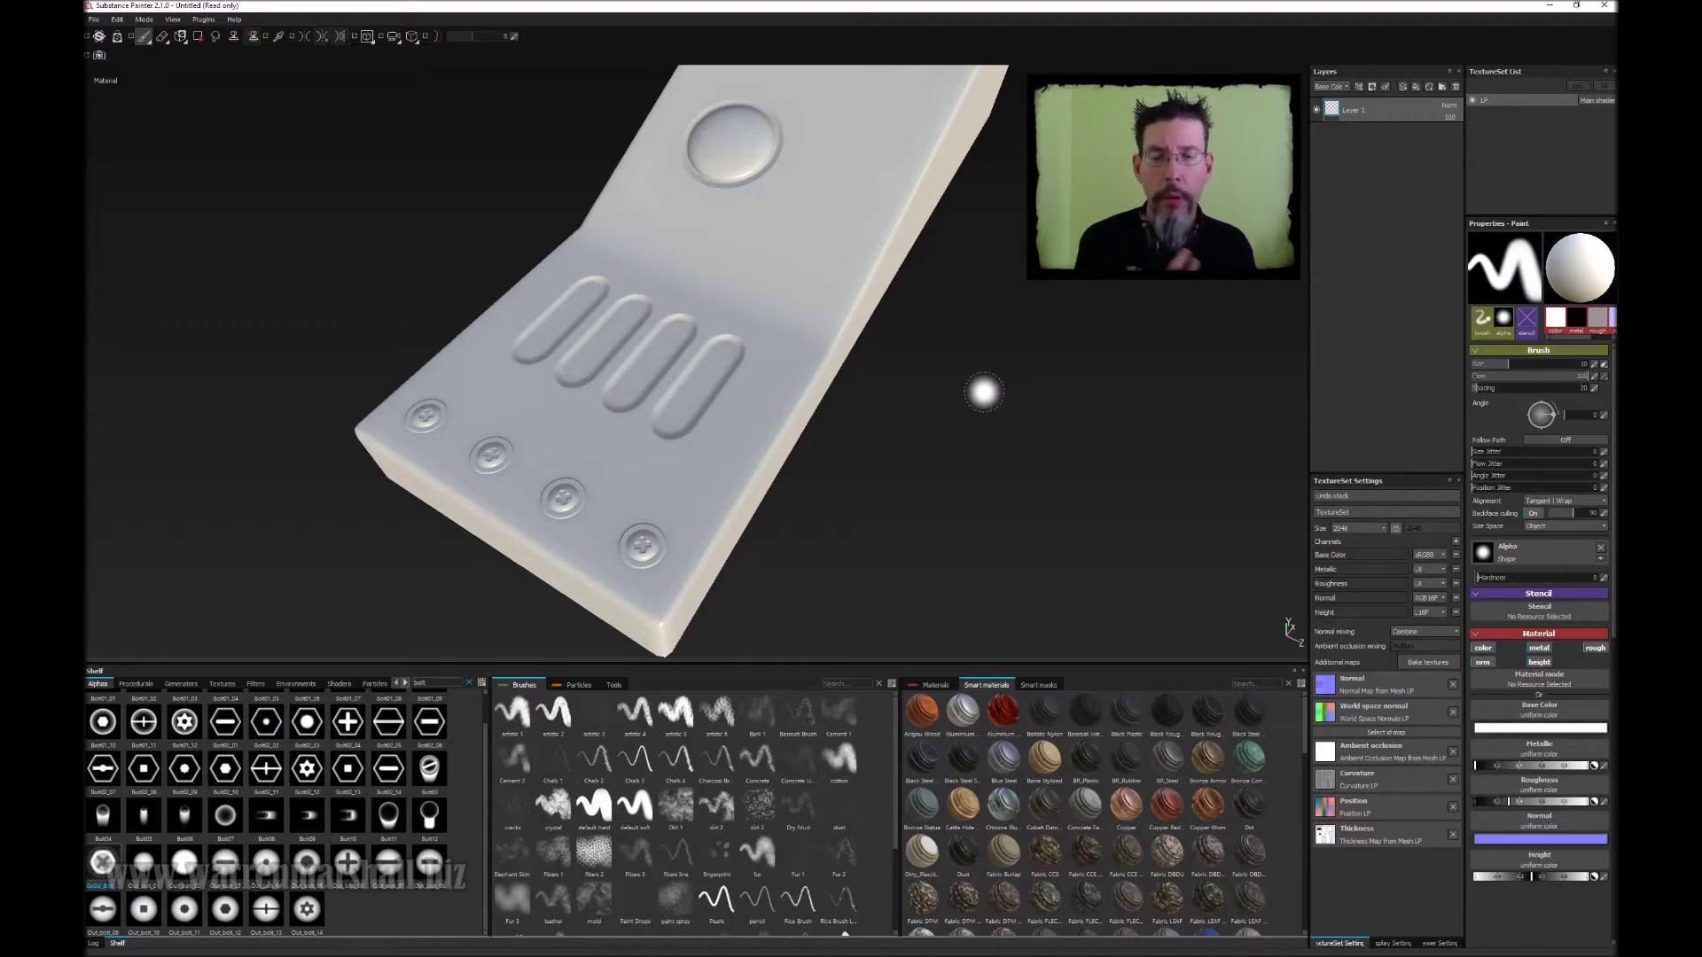
mouse_move(934, 369)
left_mouse_down("alt")
mouse_move(967, 378)
mouse_move(949, 390)
left_mouse_up("alt")
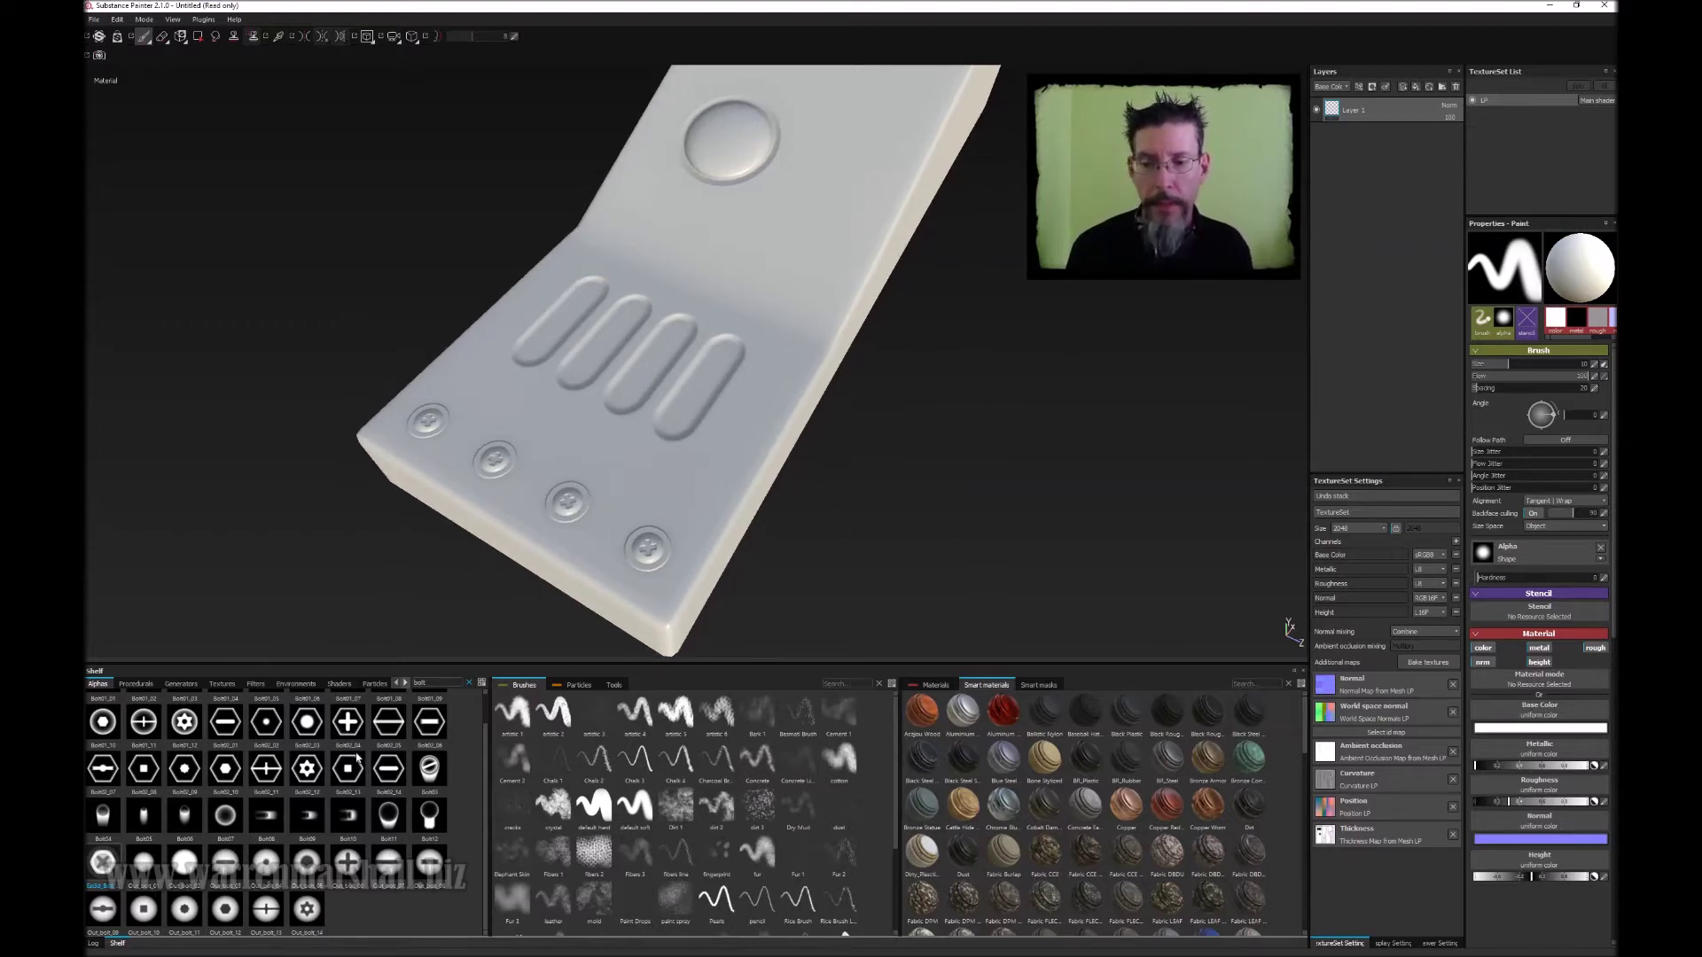
mouse_move(353, 832)
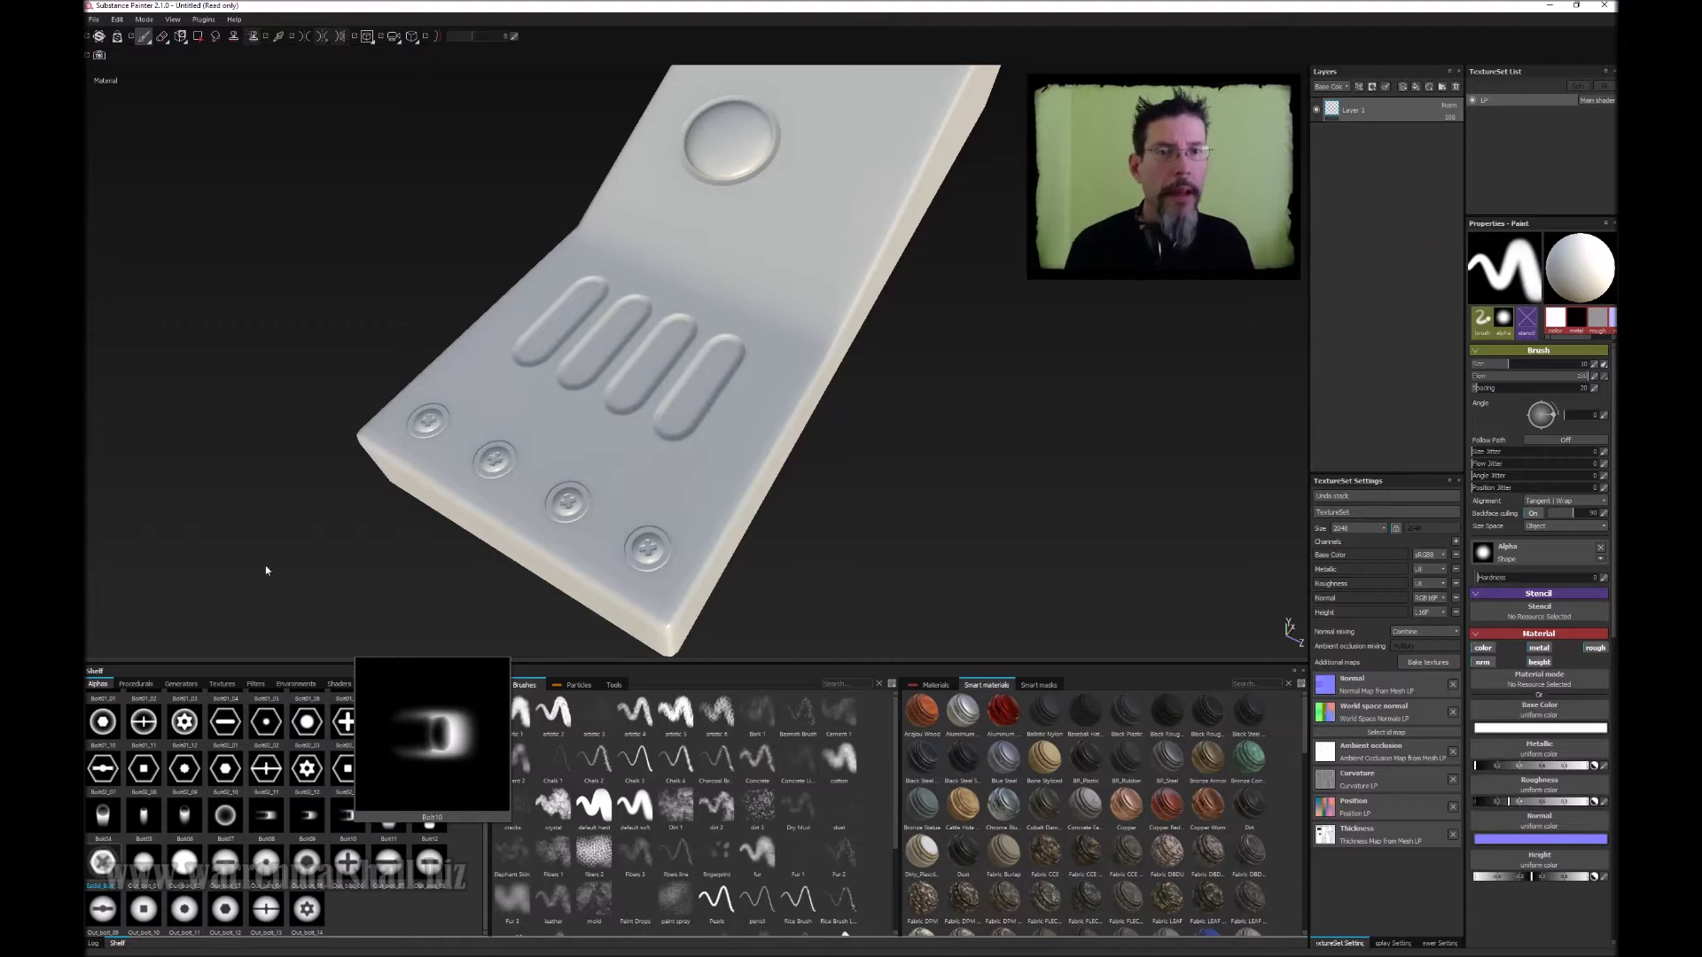
mouse_move(668, 448)
left_mouse_down("alt")
mouse_move(748, 448)
mouse_move(728, 460)
left_mouse_up("alt")
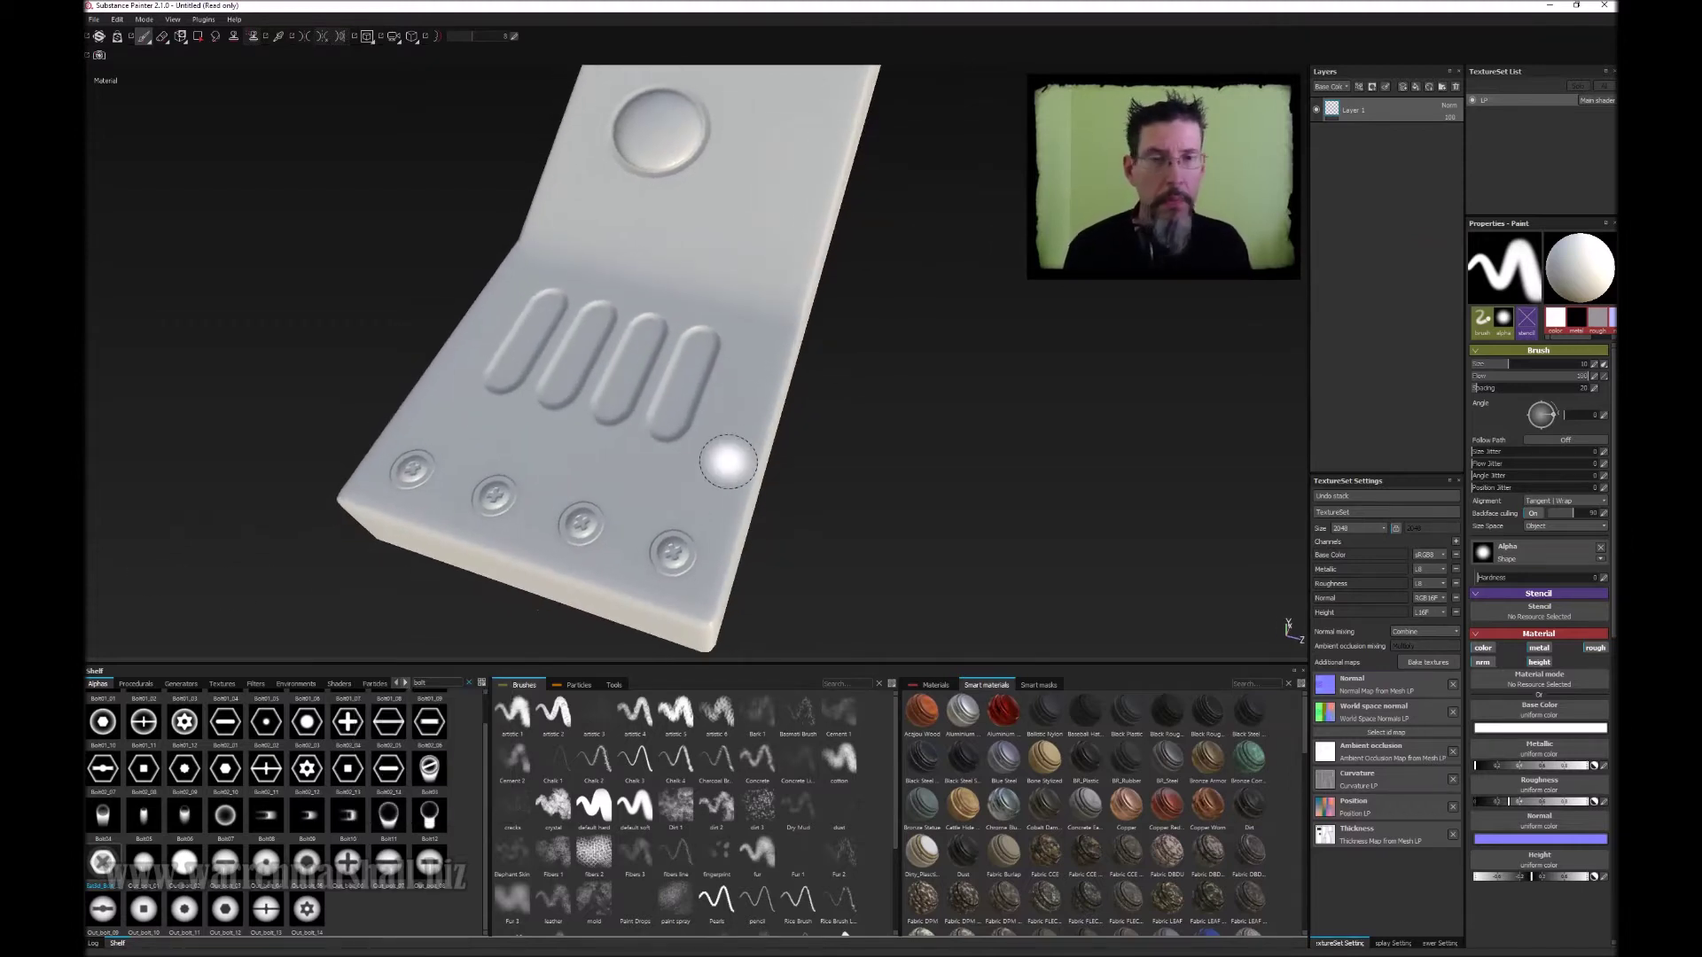
left_click_drag(980, 232, 987, 220, "alt")
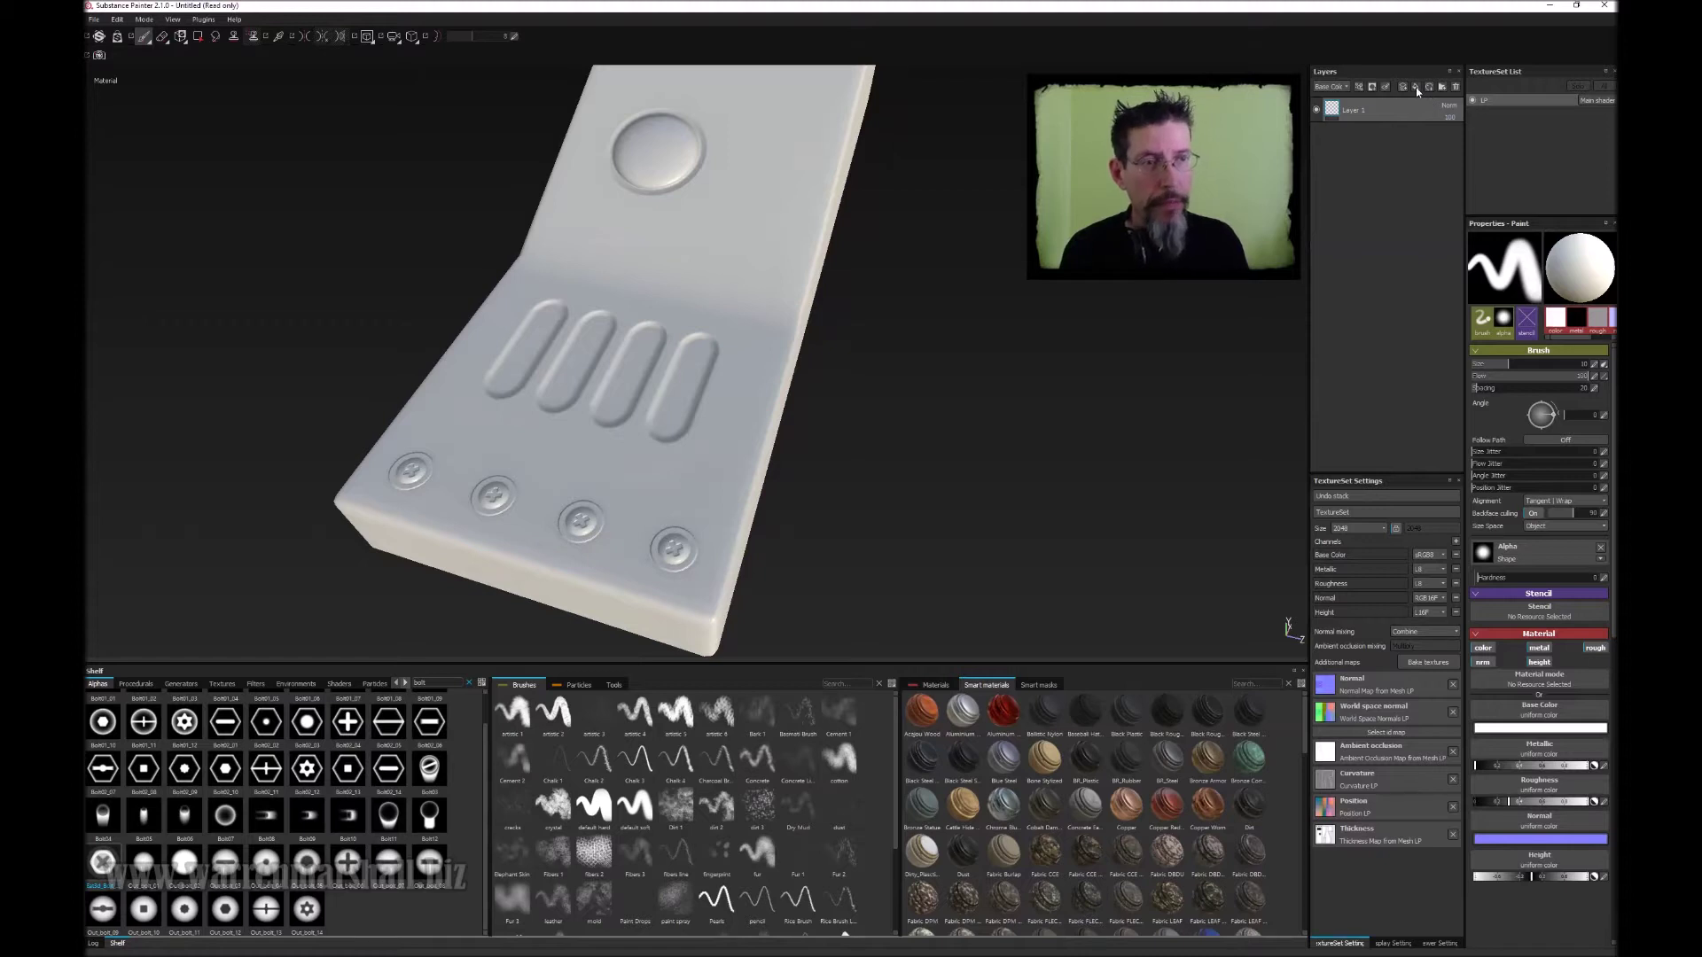
left_click(1416, 87)
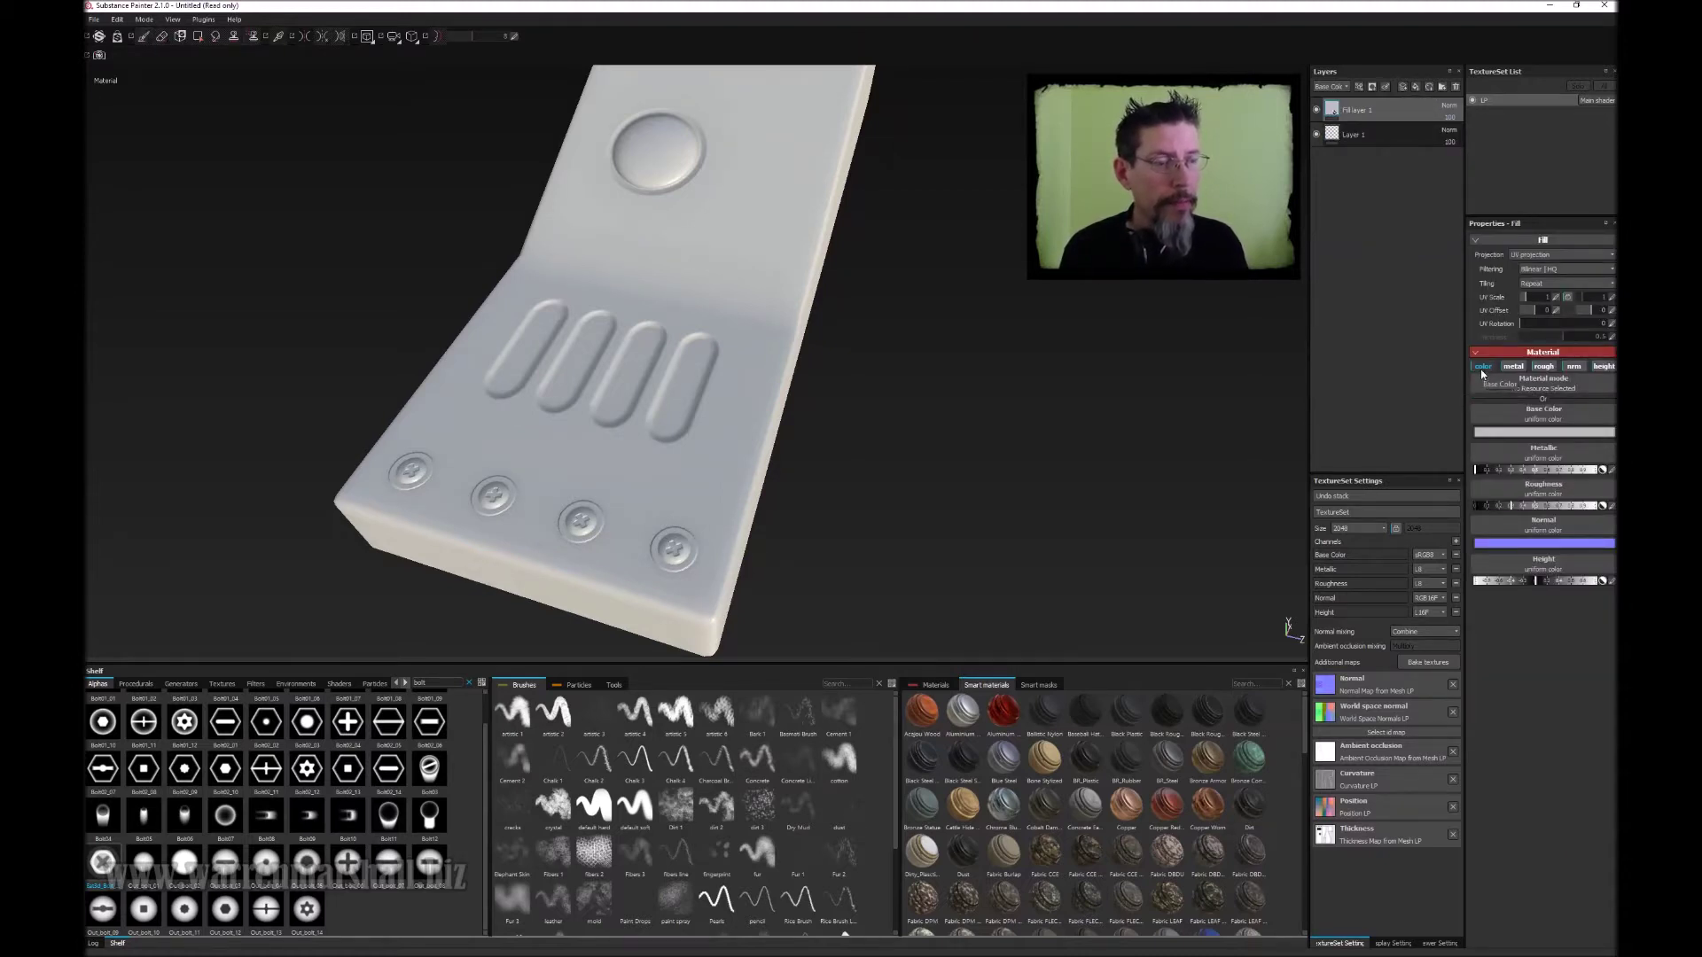
- Disable color, metal, rough and normal on Fill layer 1, leaving height only, and add a black mask
left_click(1483, 366)
left_click(1513, 366)
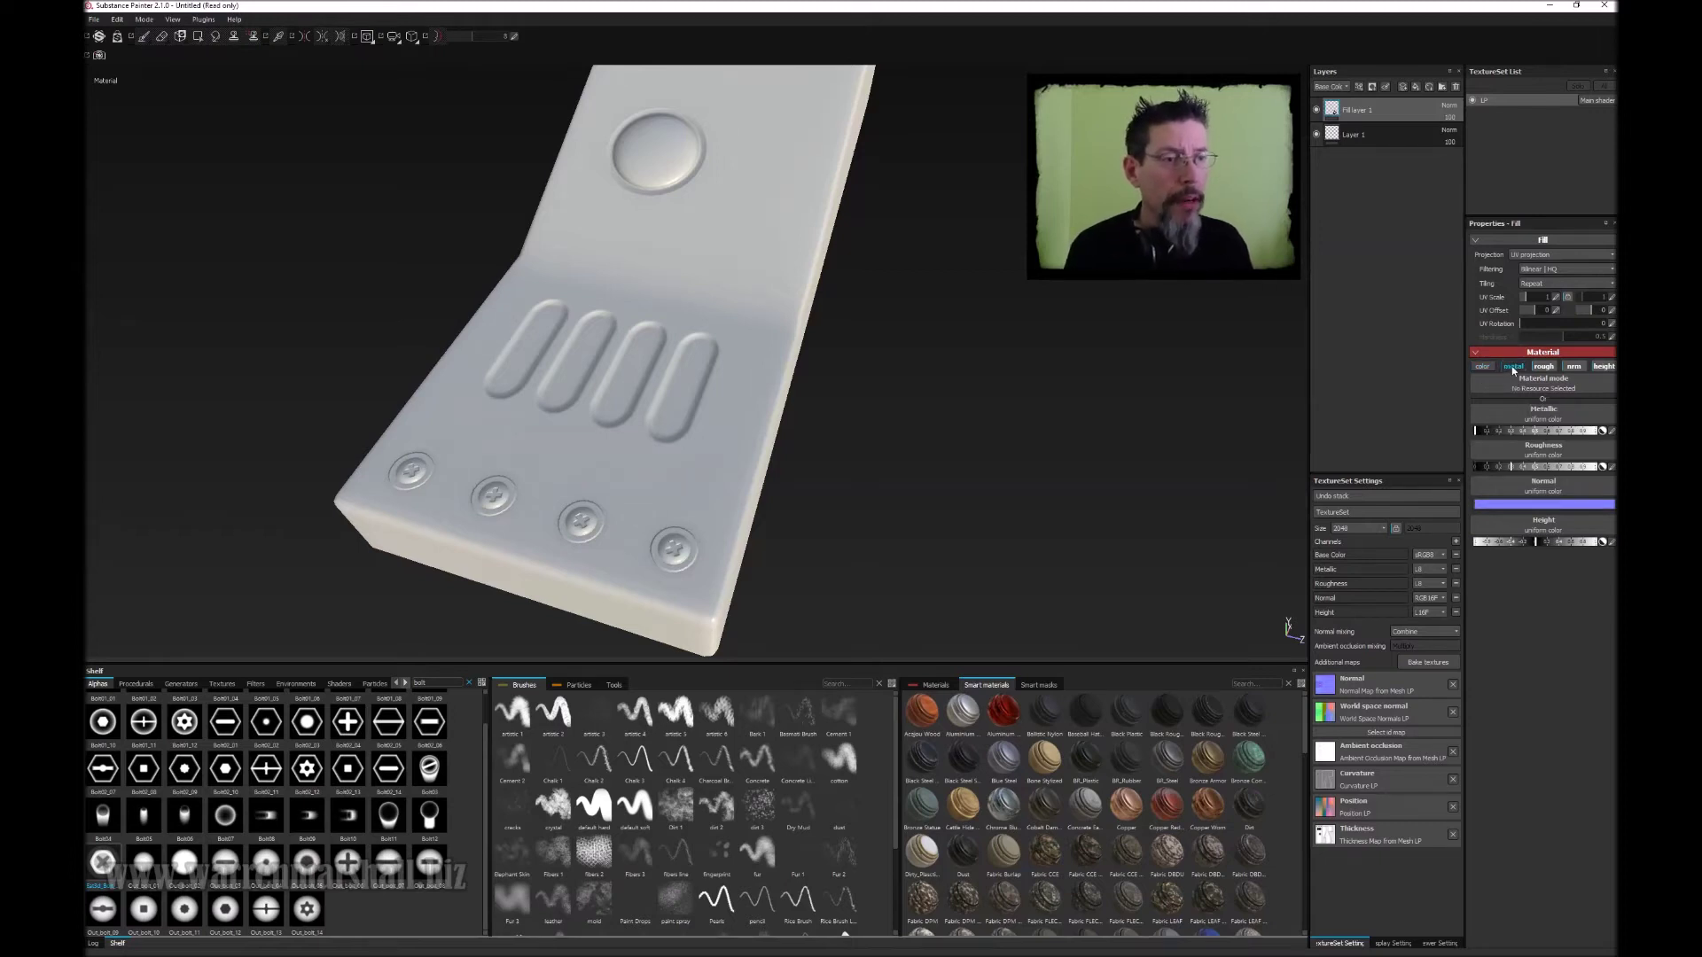
left_click(1543, 366)
left_click(1573, 366)
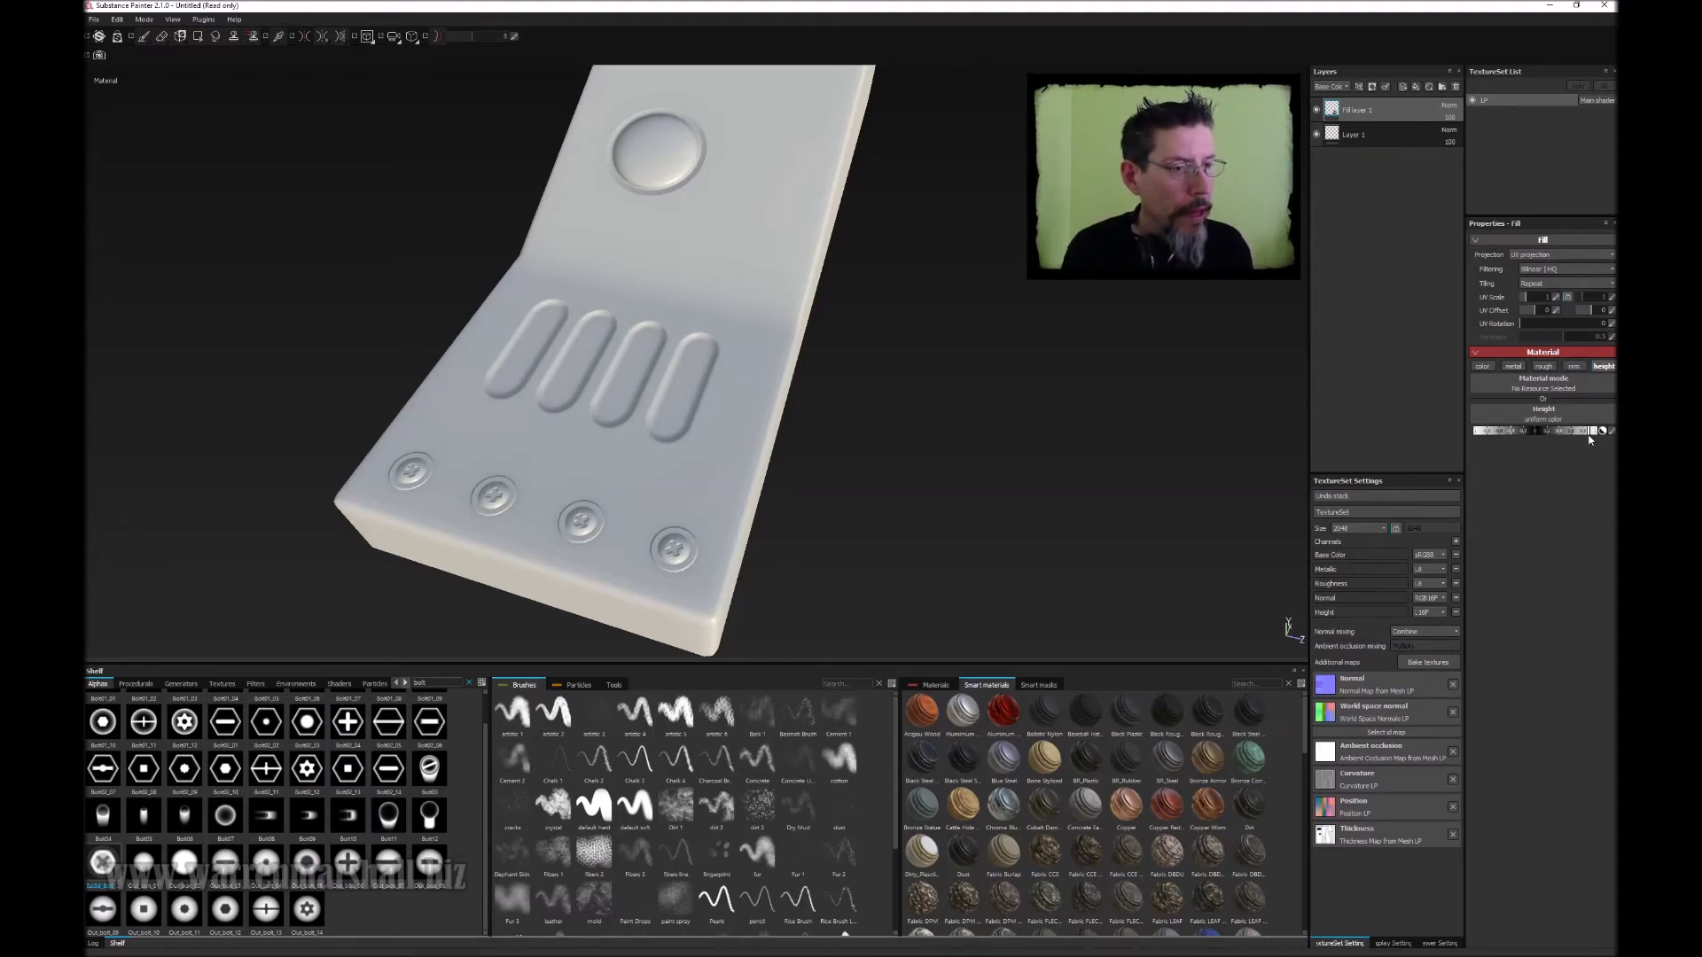
left_click(1372, 88)
left_click(1381, 110)
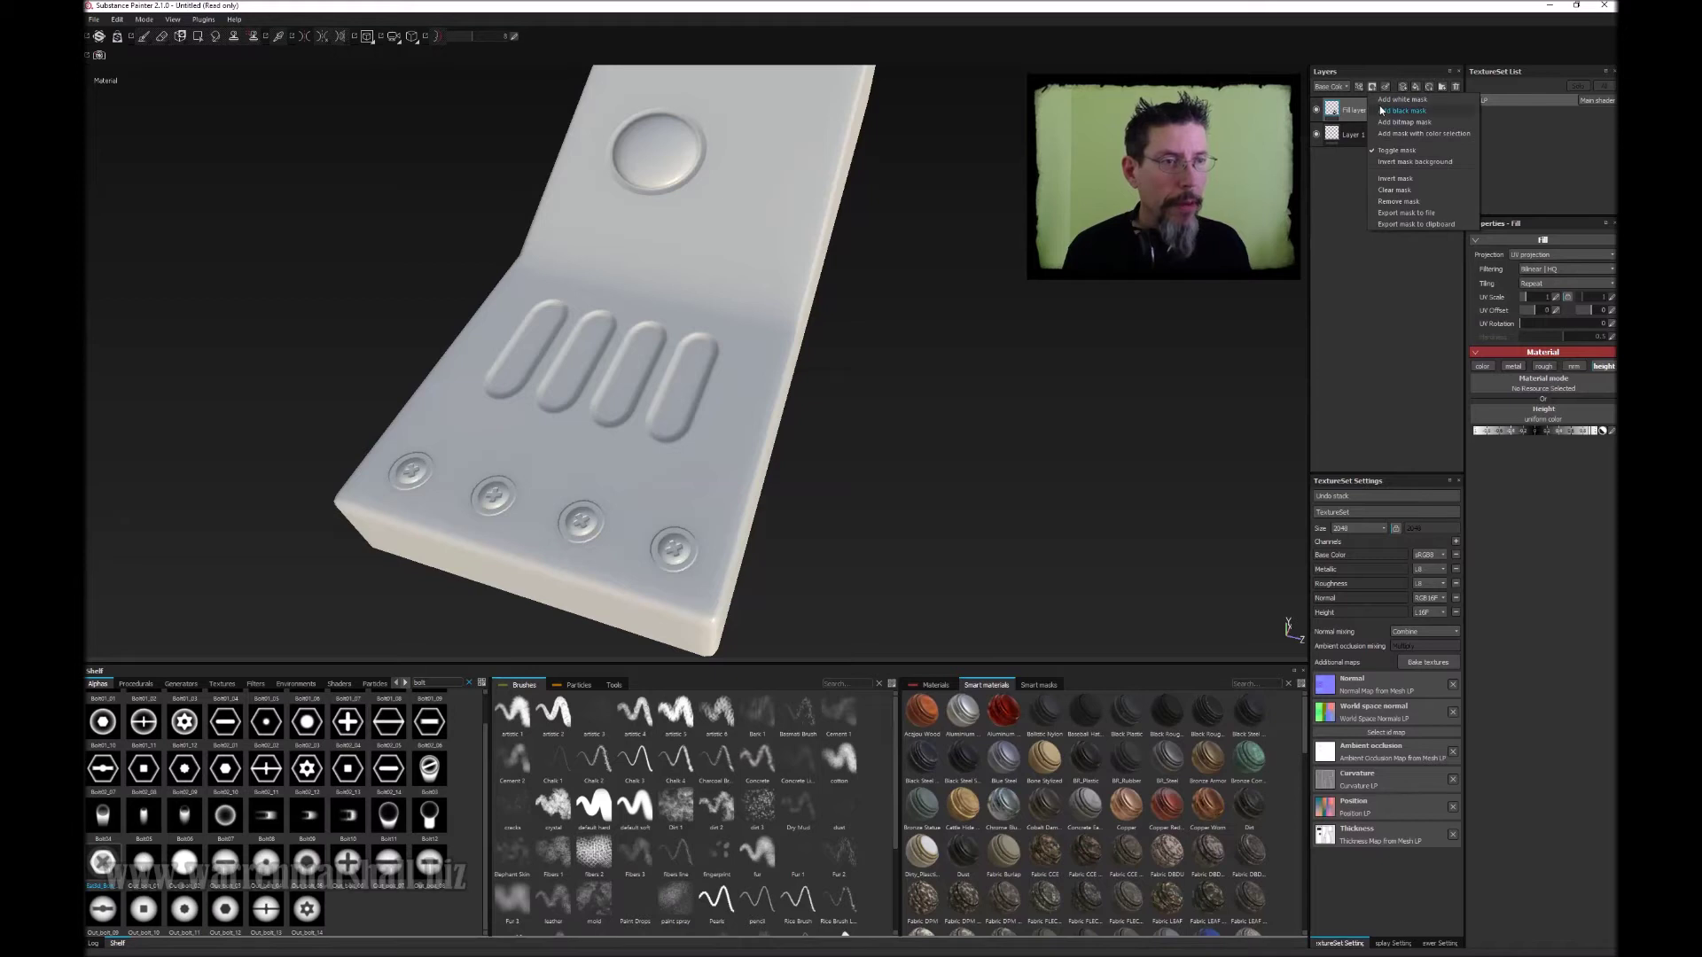
- Set the bolt brush size to 8 and stamp three bolts above the existing row
mouse_move(1068, 289)
left_mouse_down("alt")
mouse_move(962, 345)
mouse_move(980, 375)
mouse_move(1075, 304)
mouse_move(1014, 304)
mouse_move(1042, 296)
left_mouse_up("alt")
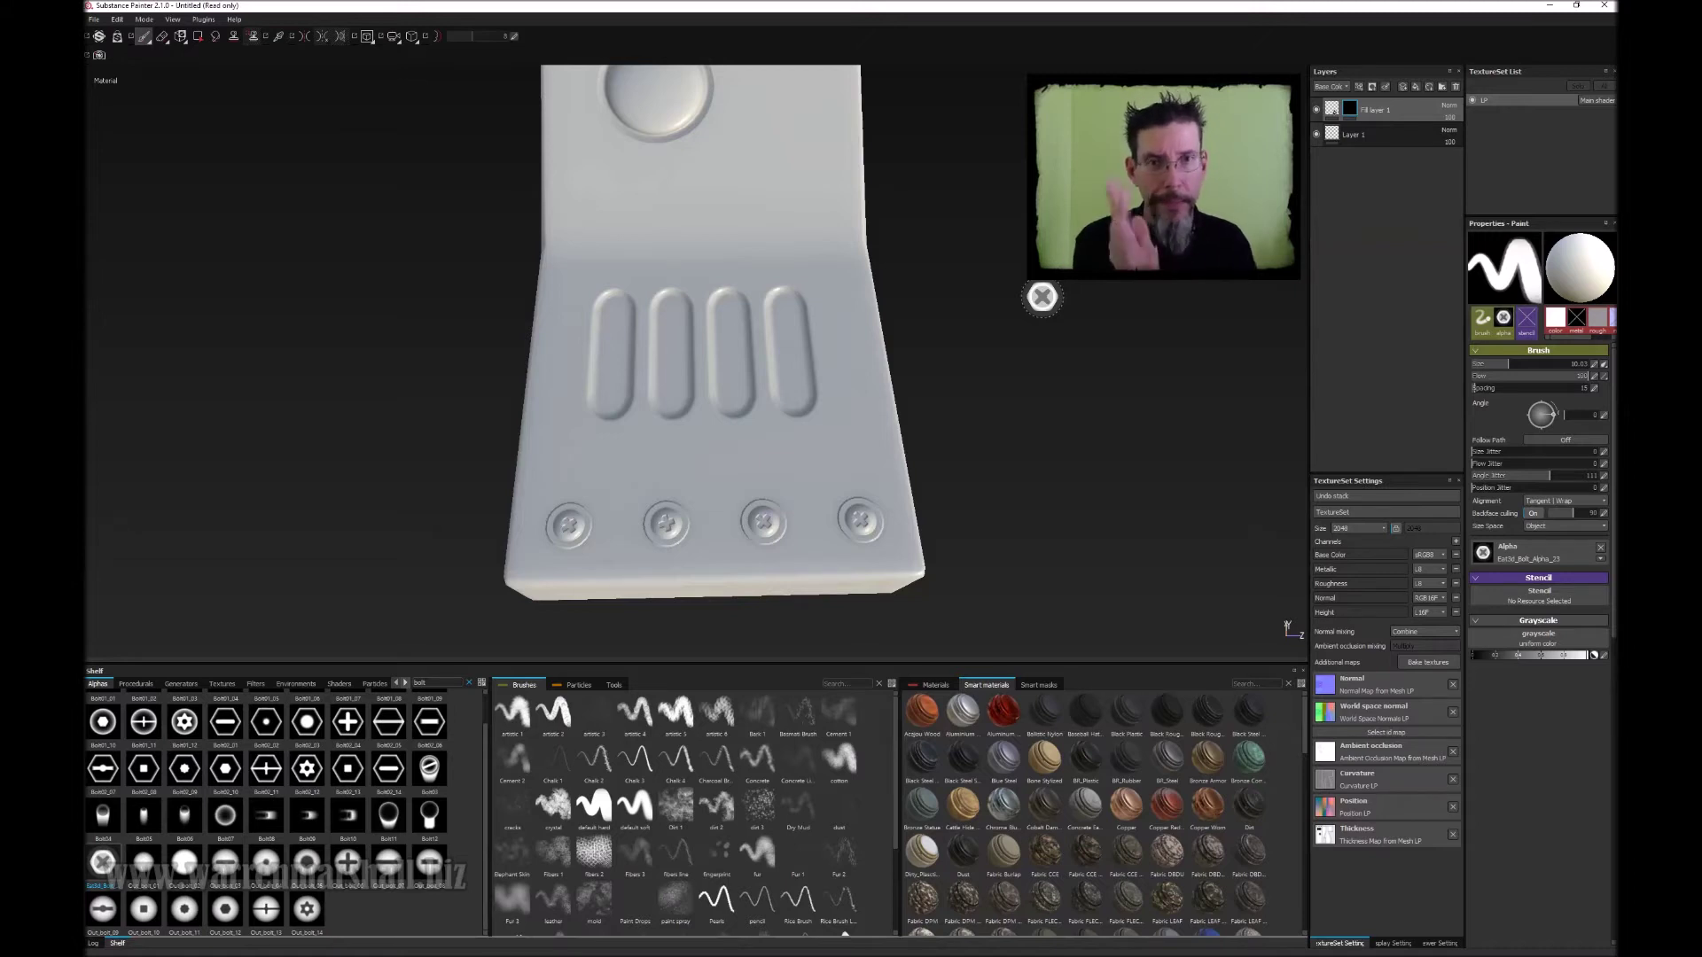
middle_click_drag(948, 306, 1003, 285, "alt")
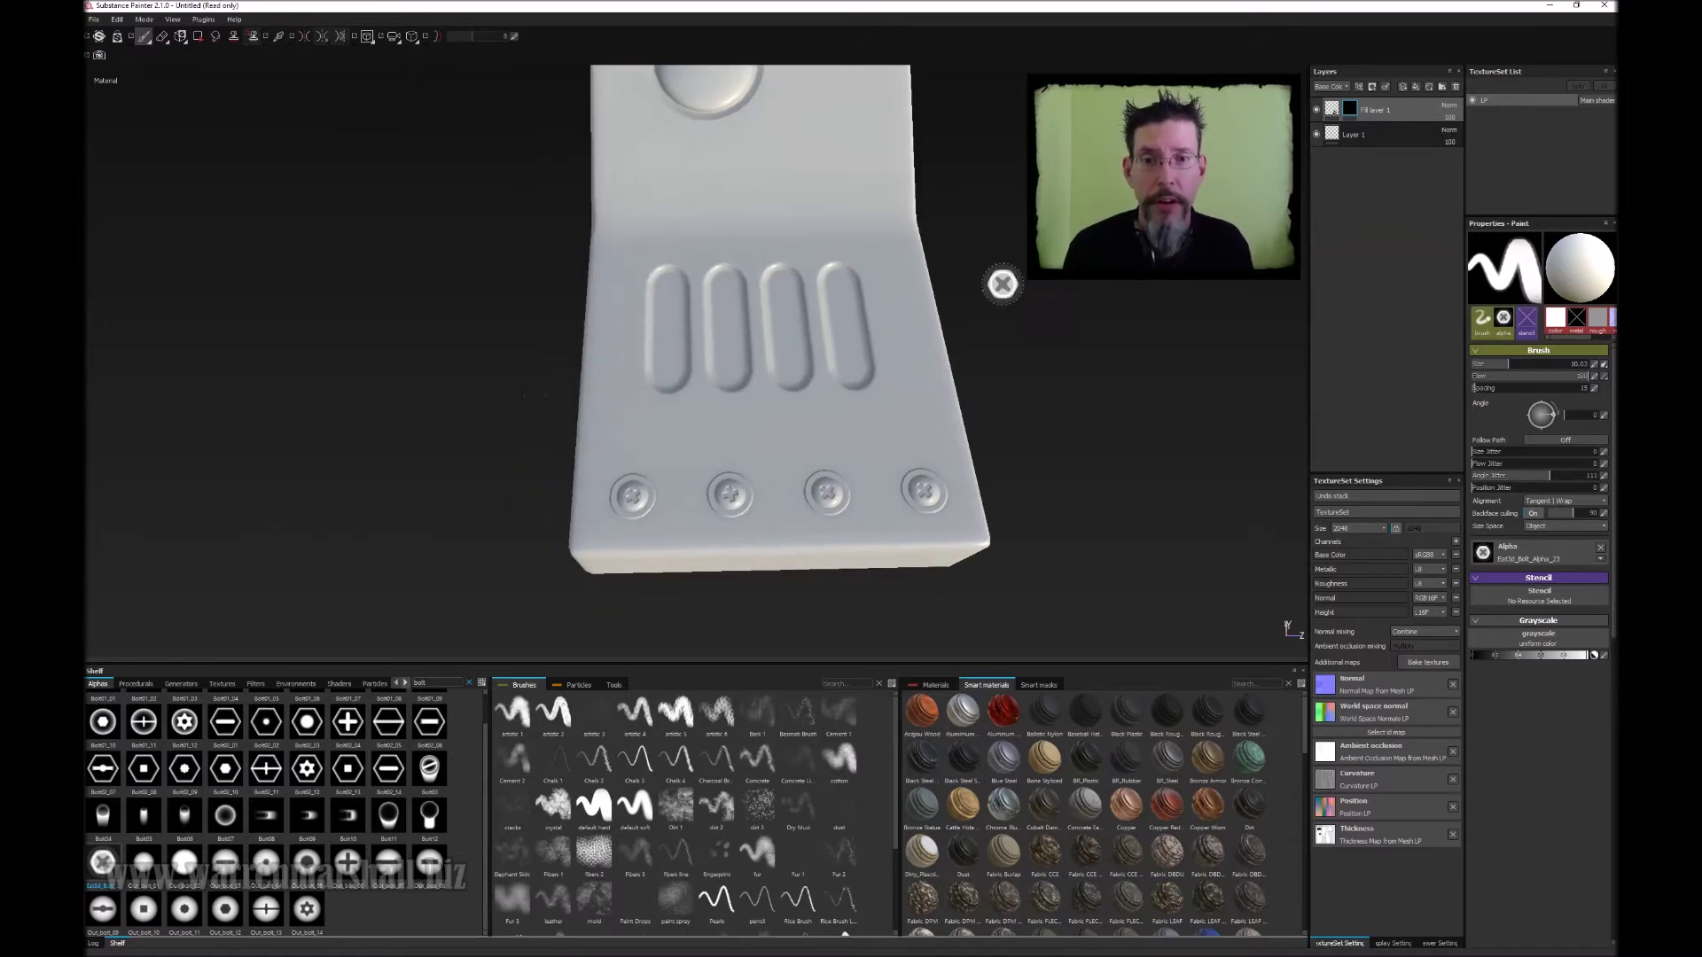
left_click_drag(710, 418, 686, 452, "alt")
key("bracketleft")
key("bracketleft")
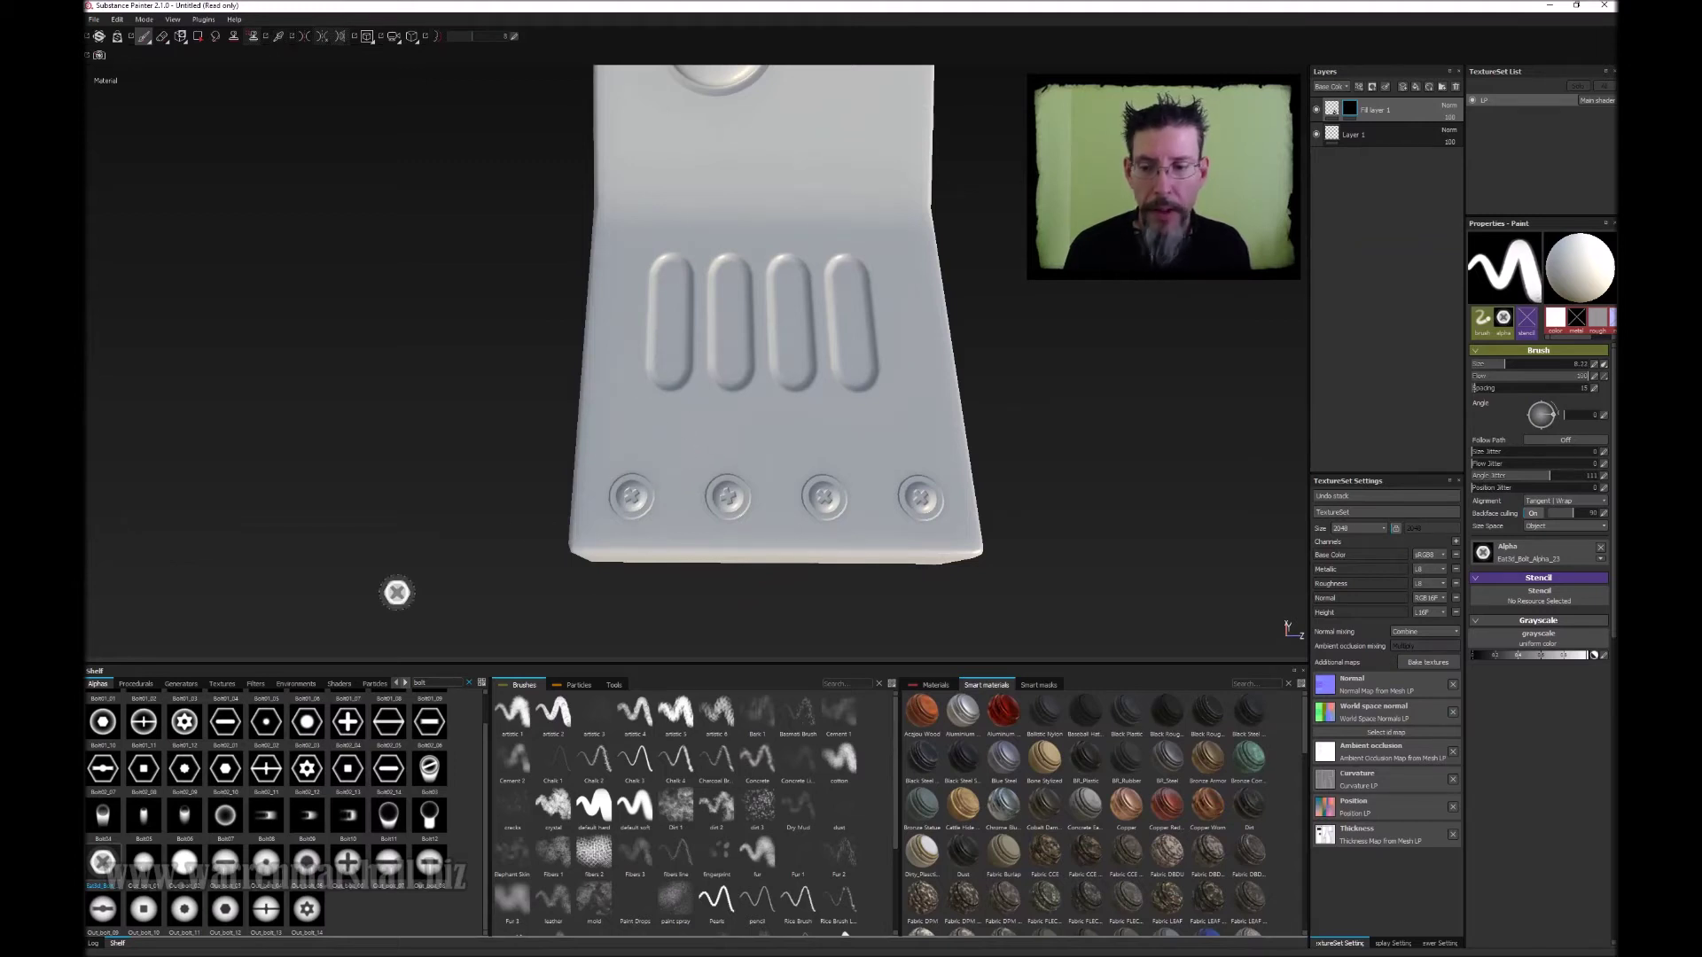
left_click_drag(1024, 274, 1030, 310, "alt")
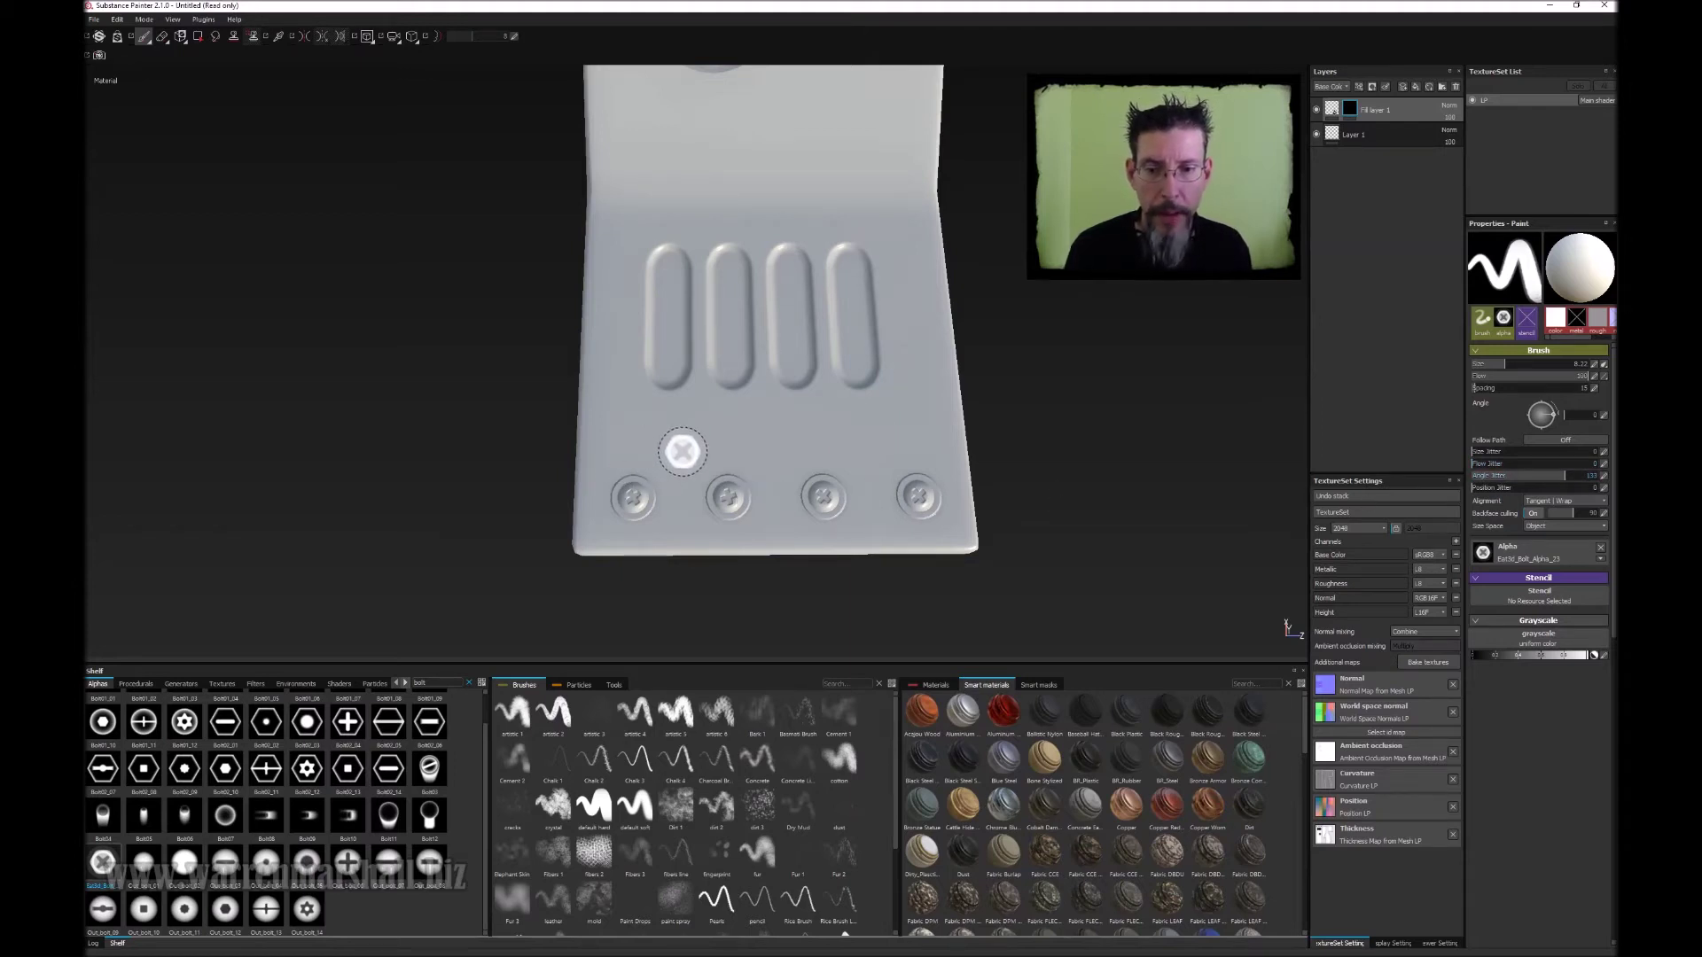
left_click(681, 452)
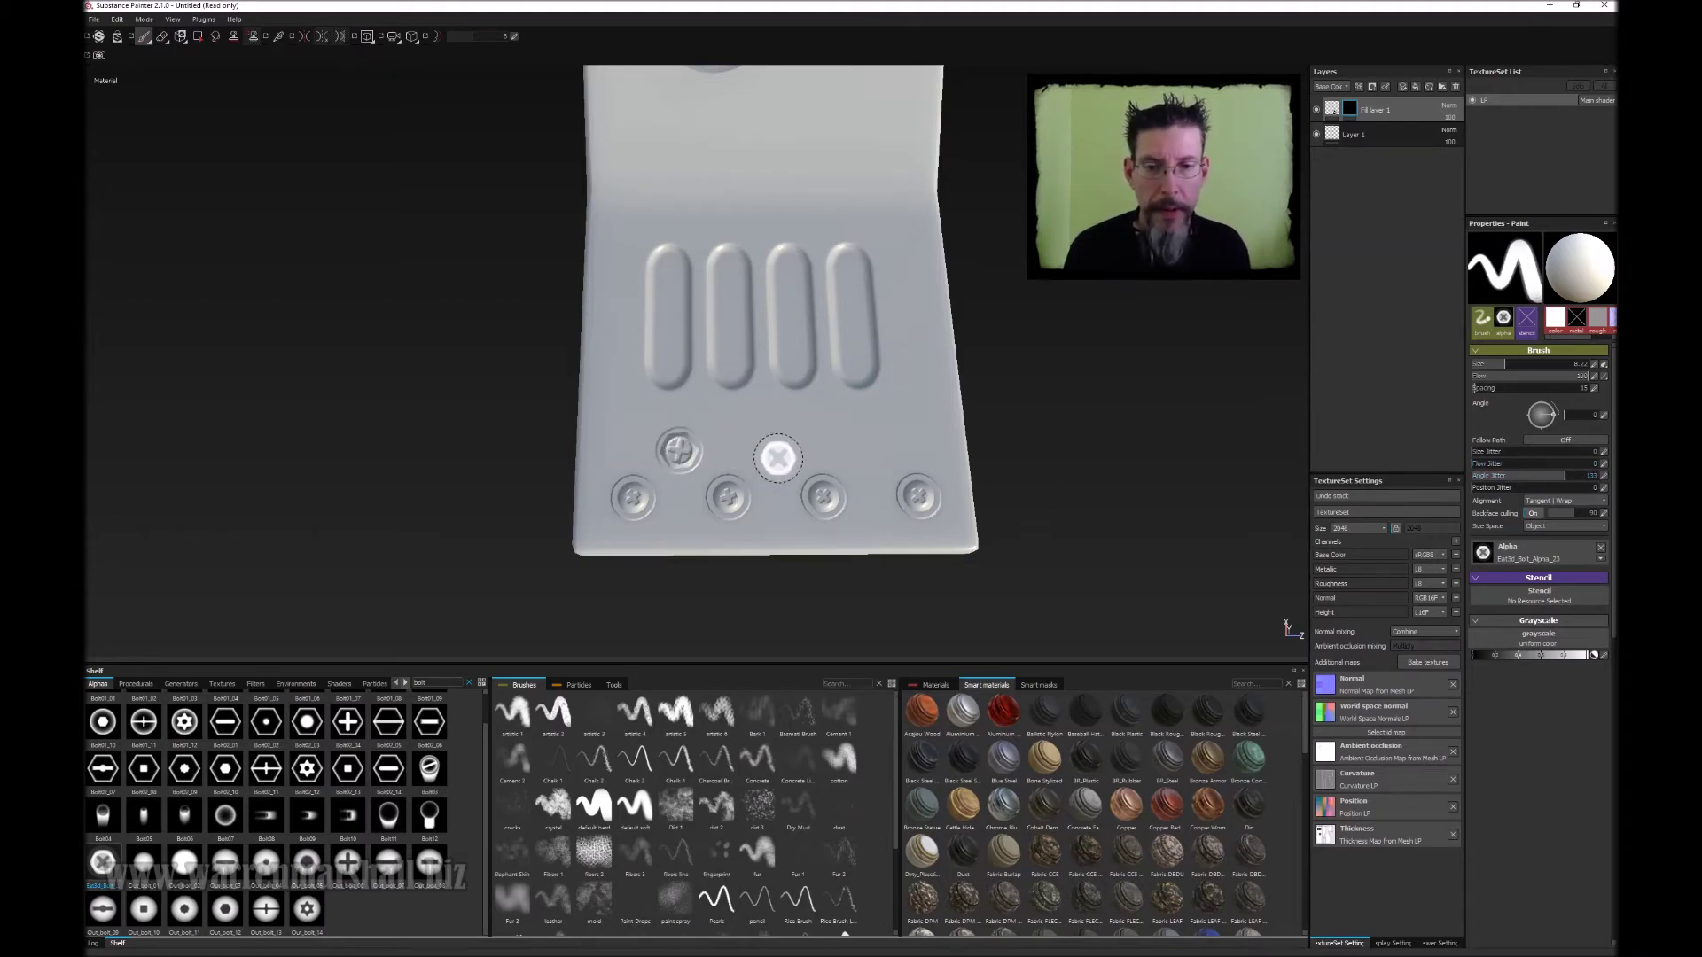
left_click(778, 456)
mouse_move(778, 456)
left_mouse_down("alt")
mouse_move(821, 403)
mouse_move(864, 439)
mouse_move(841, 251)
mouse_move(784, 328)
mouse_move(763, 312)
mouse_move(888, 370)
left_mouse_up("alt")
left_click(864, 438)
- Orbit and rotate the environment lighting to inspect the stamped bolts, then select the fill layer
mouse_move(906, 366)
right_mouse_down("shift")
mouse_move(945, 359)
mouse_move(933, 365)
right_mouse_up("shift")
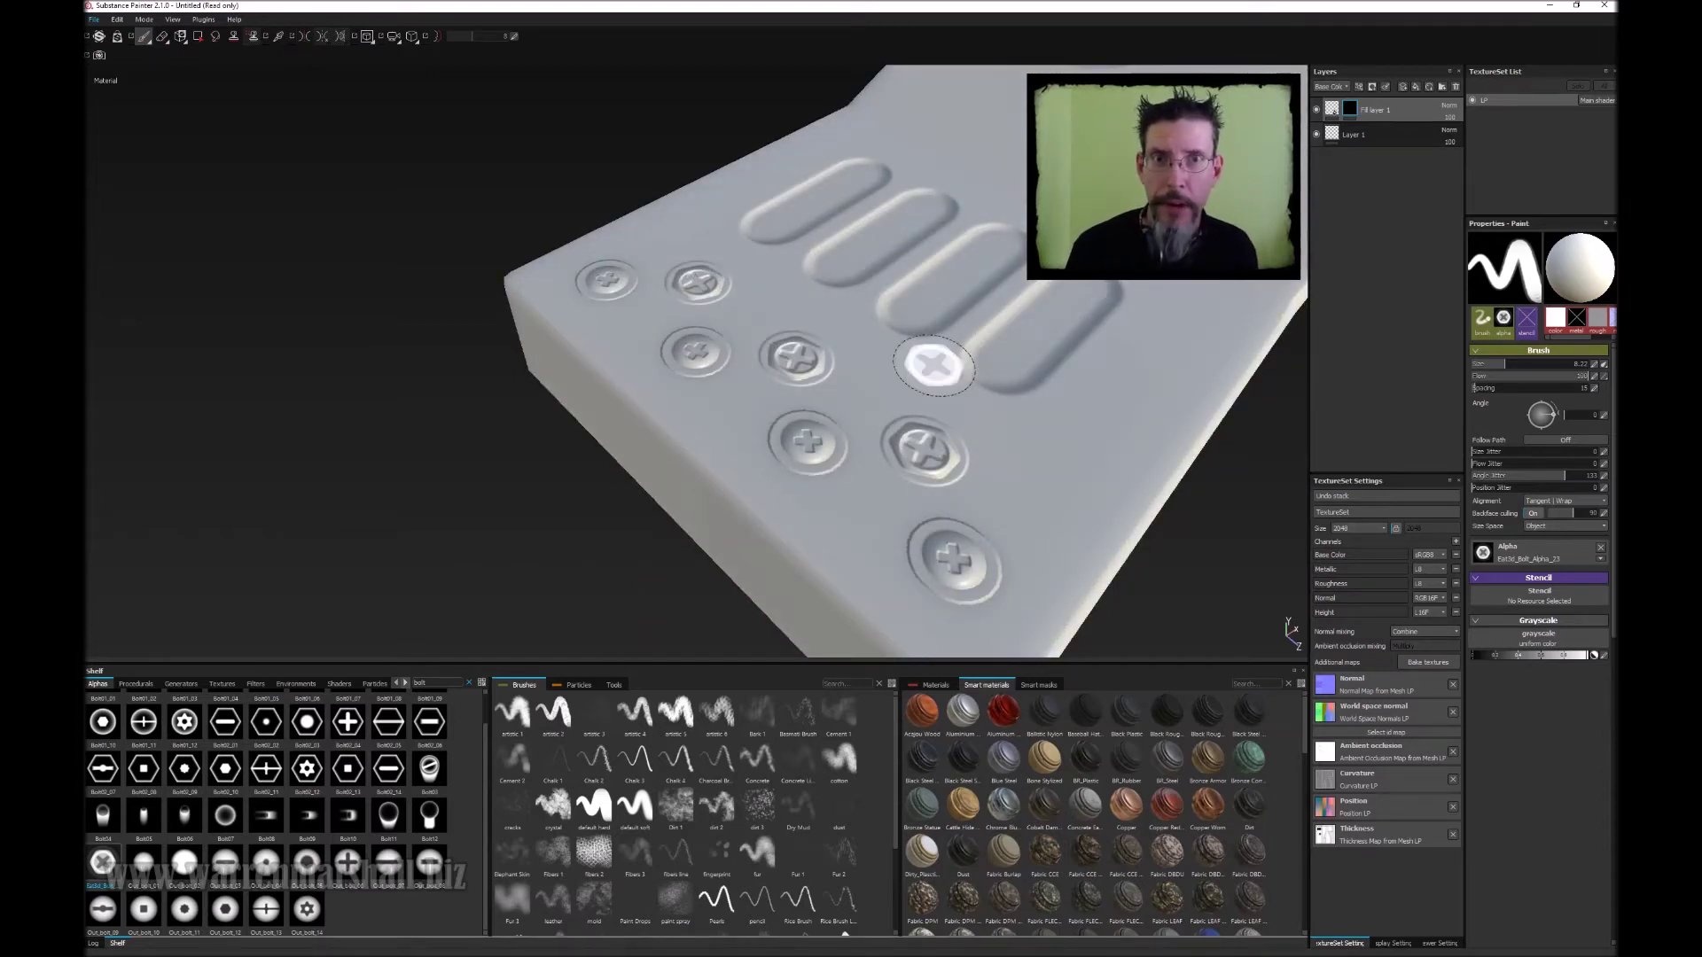
mouse_move(844, 349)
left_mouse_down("alt")
mouse_move(976, 411)
mouse_move(1007, 384)
mouse_move(851, 334)
mouse_move(733, 323)
mouse_move(759, 266)
mouse_move(859, 321)
left_mouse_up("alt")
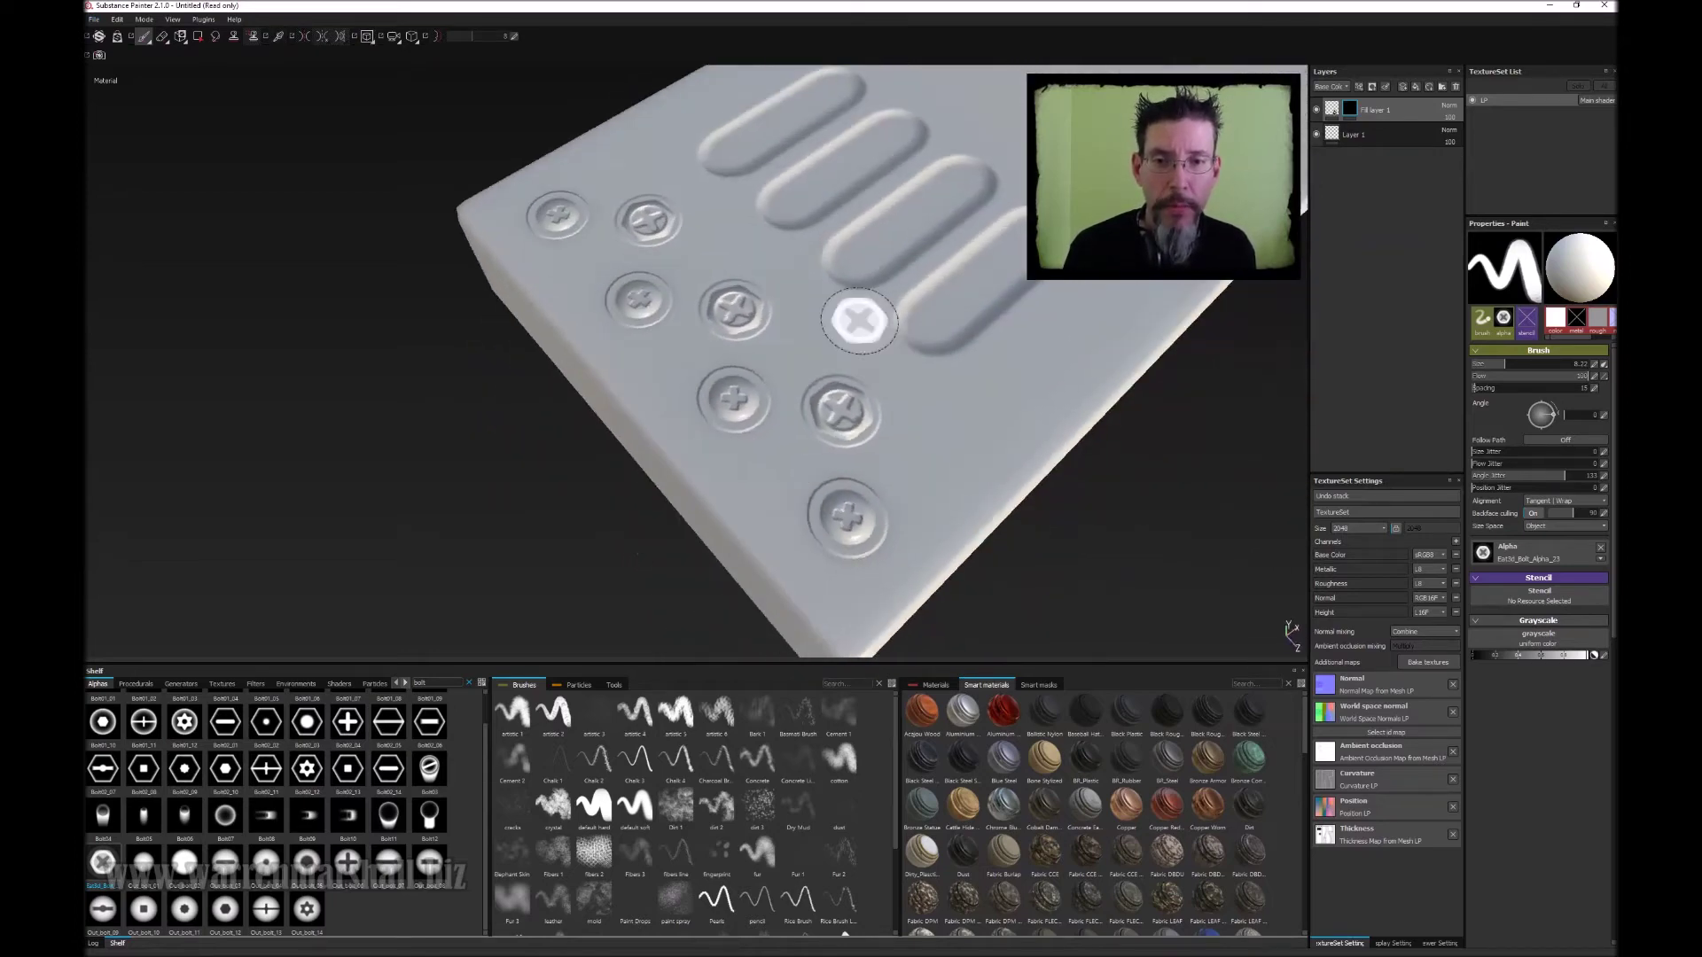
mouse_move(859, 320)
right_mouse_down("shift")
mouse_move(816, 296)
mouse_move(852, 322)
mouse_move(821, 323)
mouse_move(834, 326)
right_mouse_up("shift")
mouse_move(834, 327)
left_mouse_down("alt")
mouse_move(952, 283)
mouse_move(878, 391)
mouse_move(942, 344)
mouse_move(923, 338)
left_mouse_up("alt")
right_click_drag(921, 339, 879, 367, "shift")
scroll(810, 391, "up", 3)
scroll(810, 391, "down", 2)
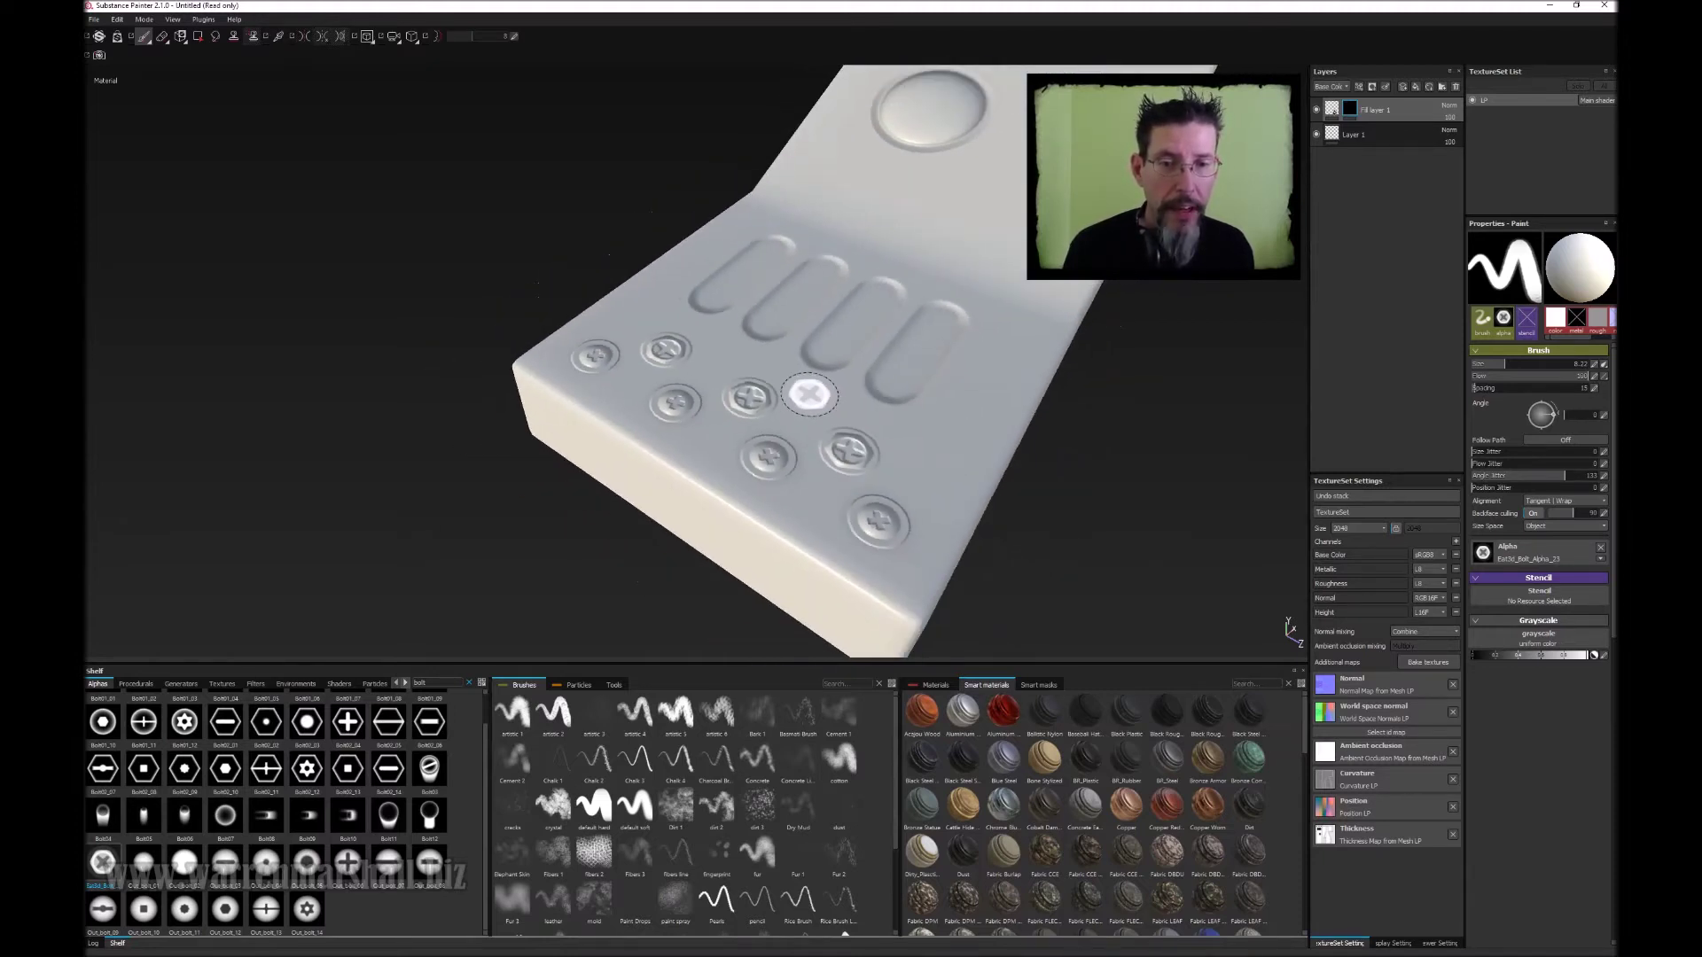
mouse_move(809, 391)
left_mouse_down("alt")
mouse_move(932, 338)
mouse_move(853, 361)
left_mouse_up("alt")
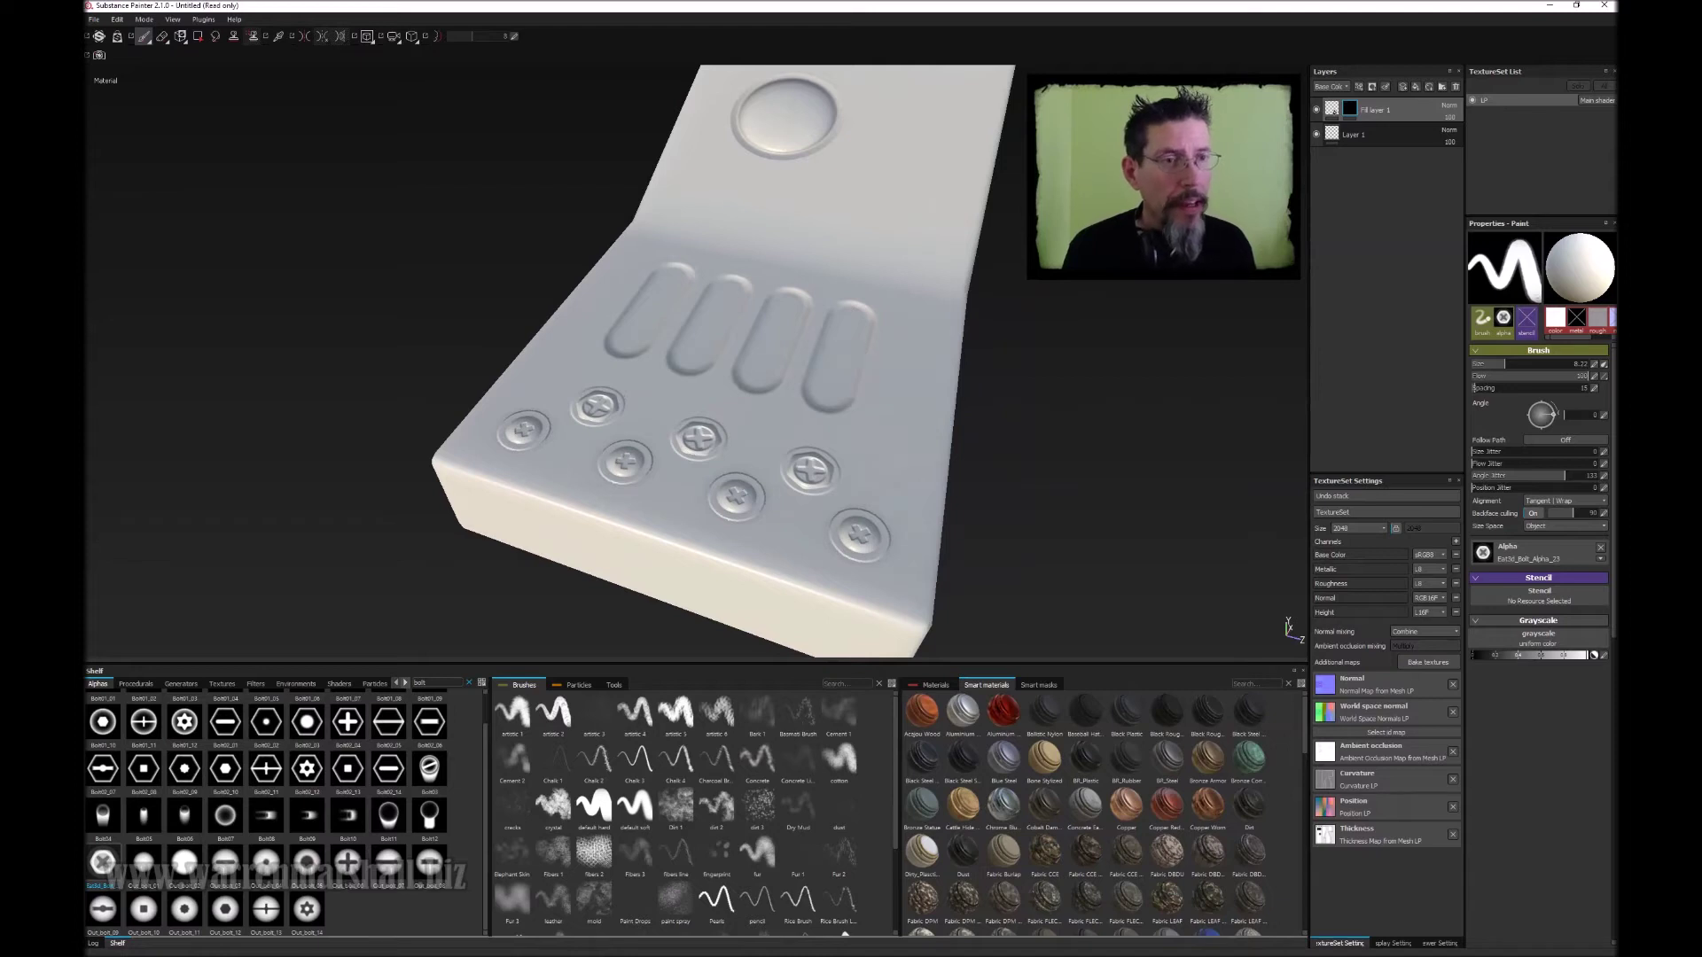
left_click(1332, 109)
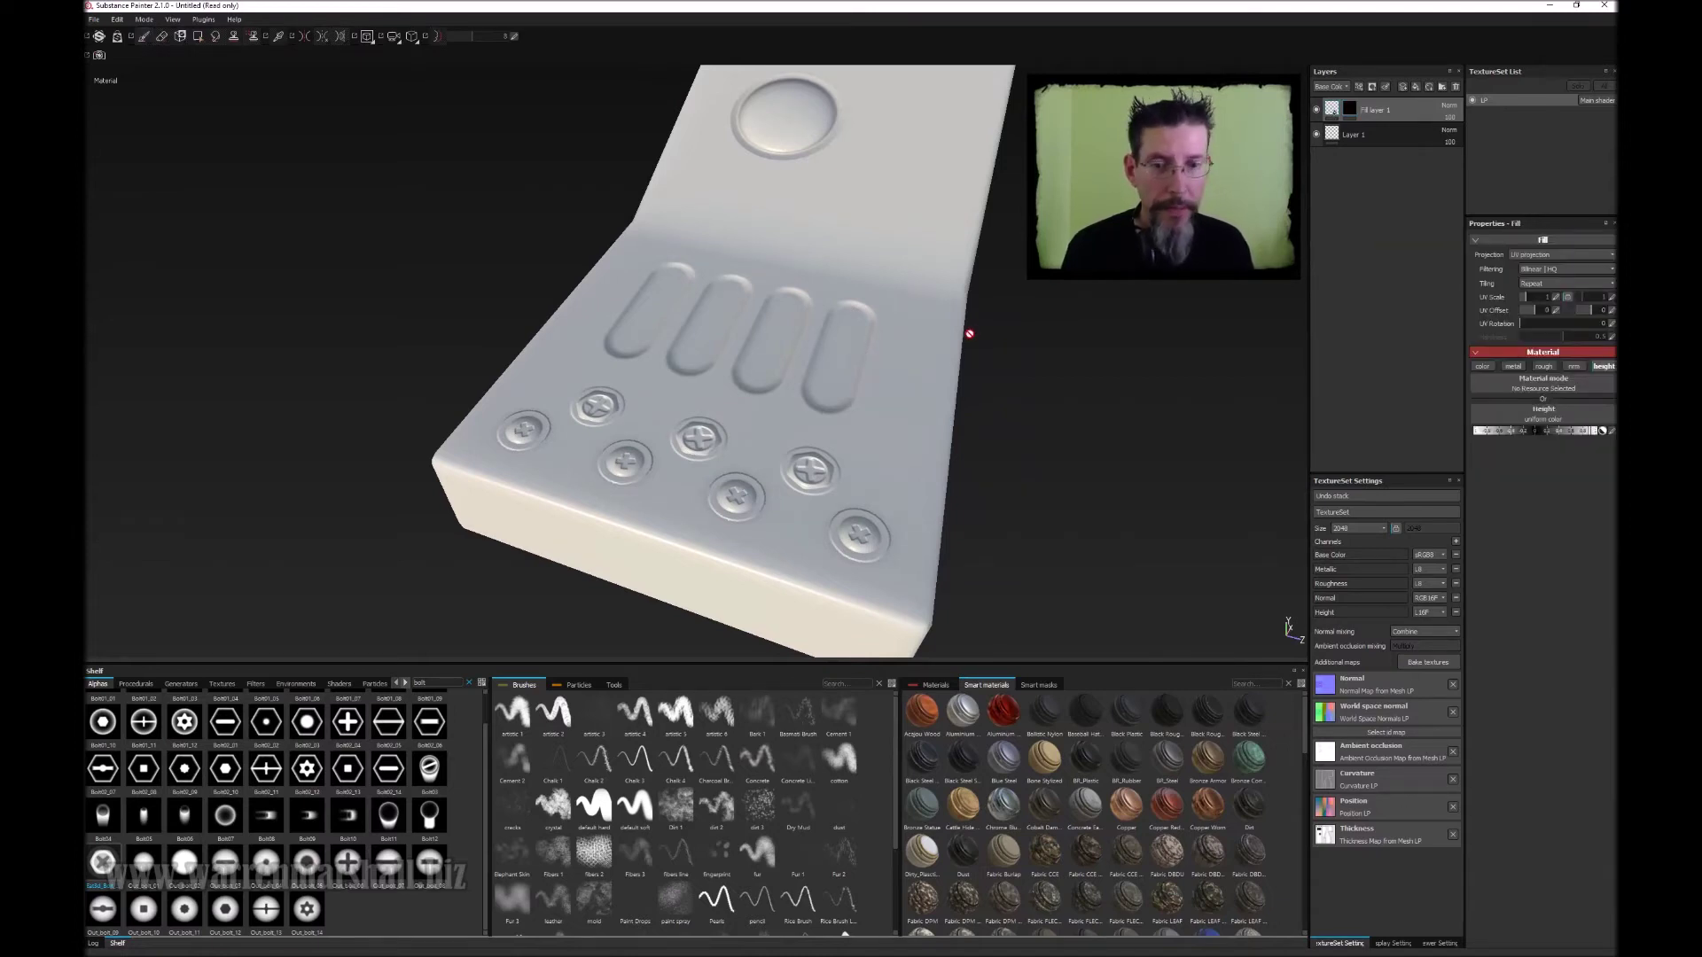
- Lower the fill's Height and enable metal with Metallic set to maximum
mouse_move(965, 334)
left_mouse_down("alt")
mouse_move(889, 418)
mouse_move(810, 368)
mouse_move(859, 270)
left_mouse_up("alt")
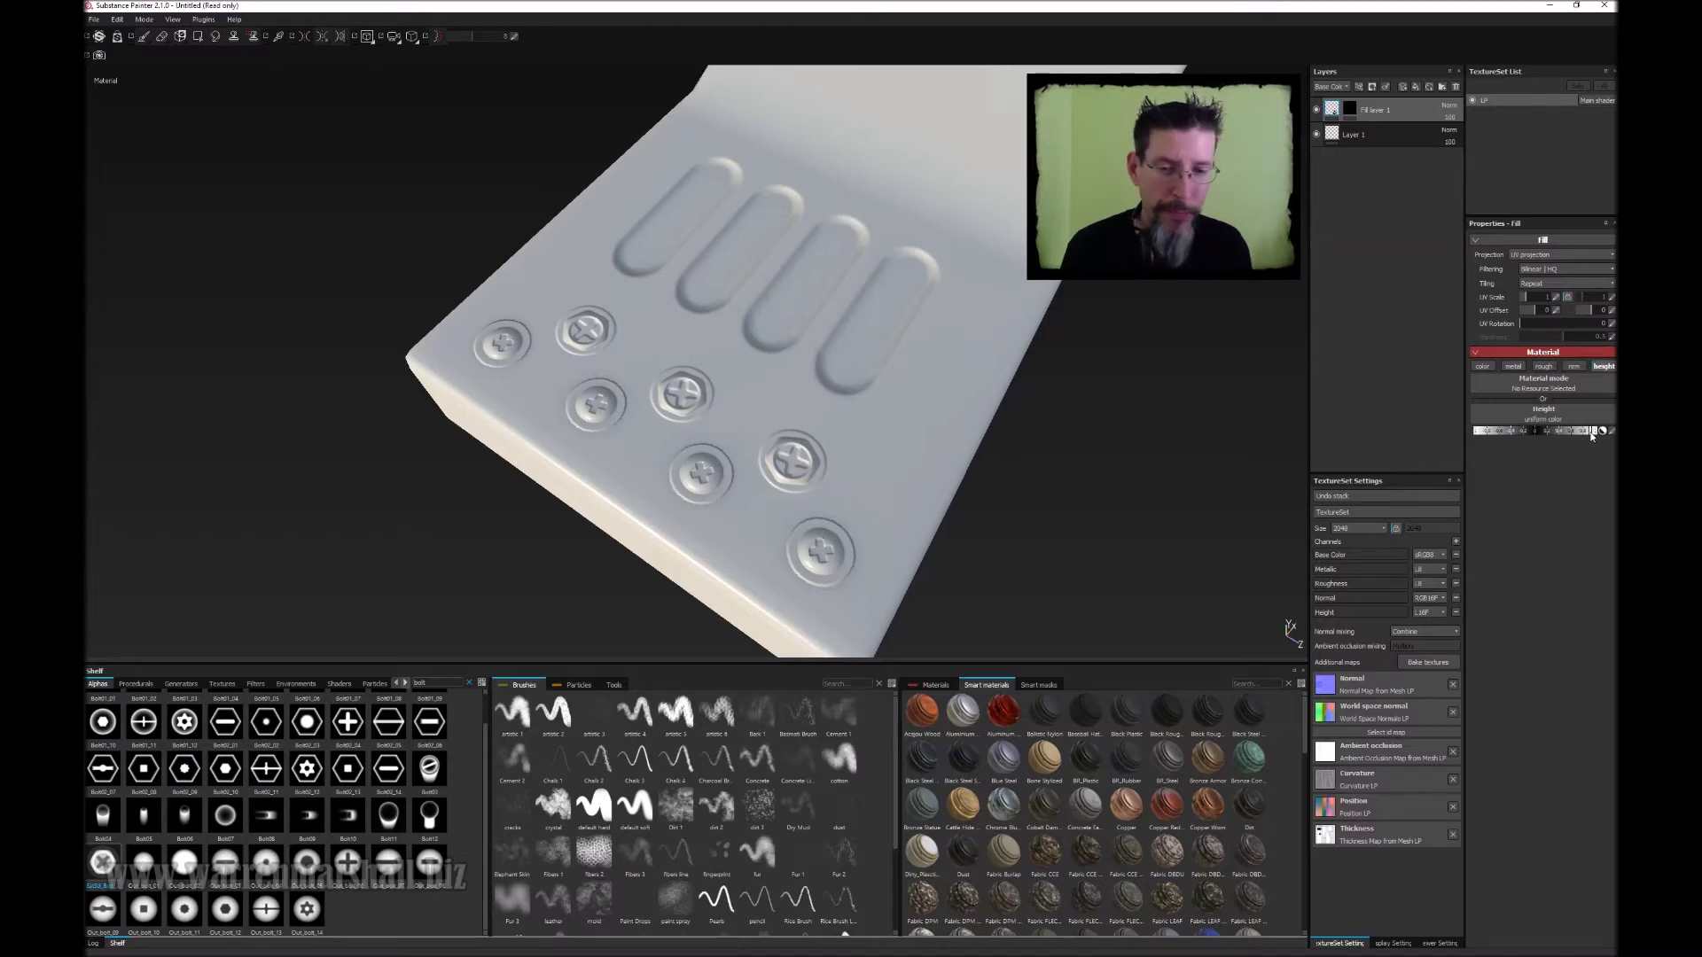
mouse_move(1591, 434)
left_mouse_down()
mouse_move(1496, 434)
mouse_move(1560, 441)
left_mouse_up()
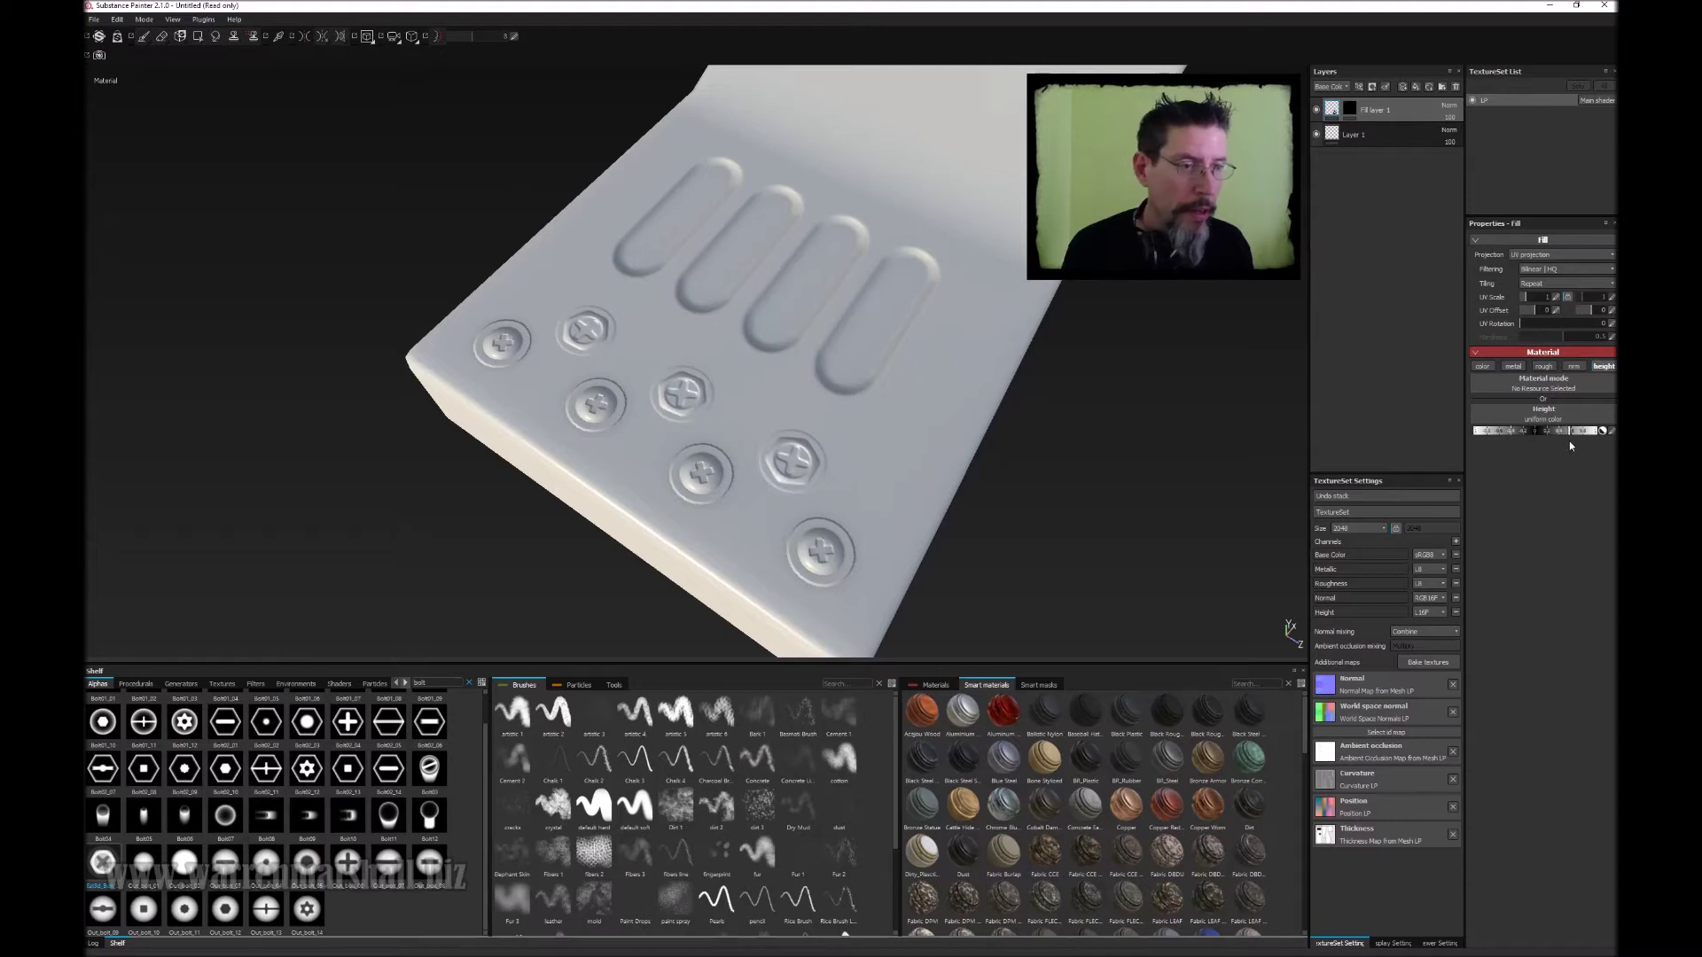
left_click(1513, 366)
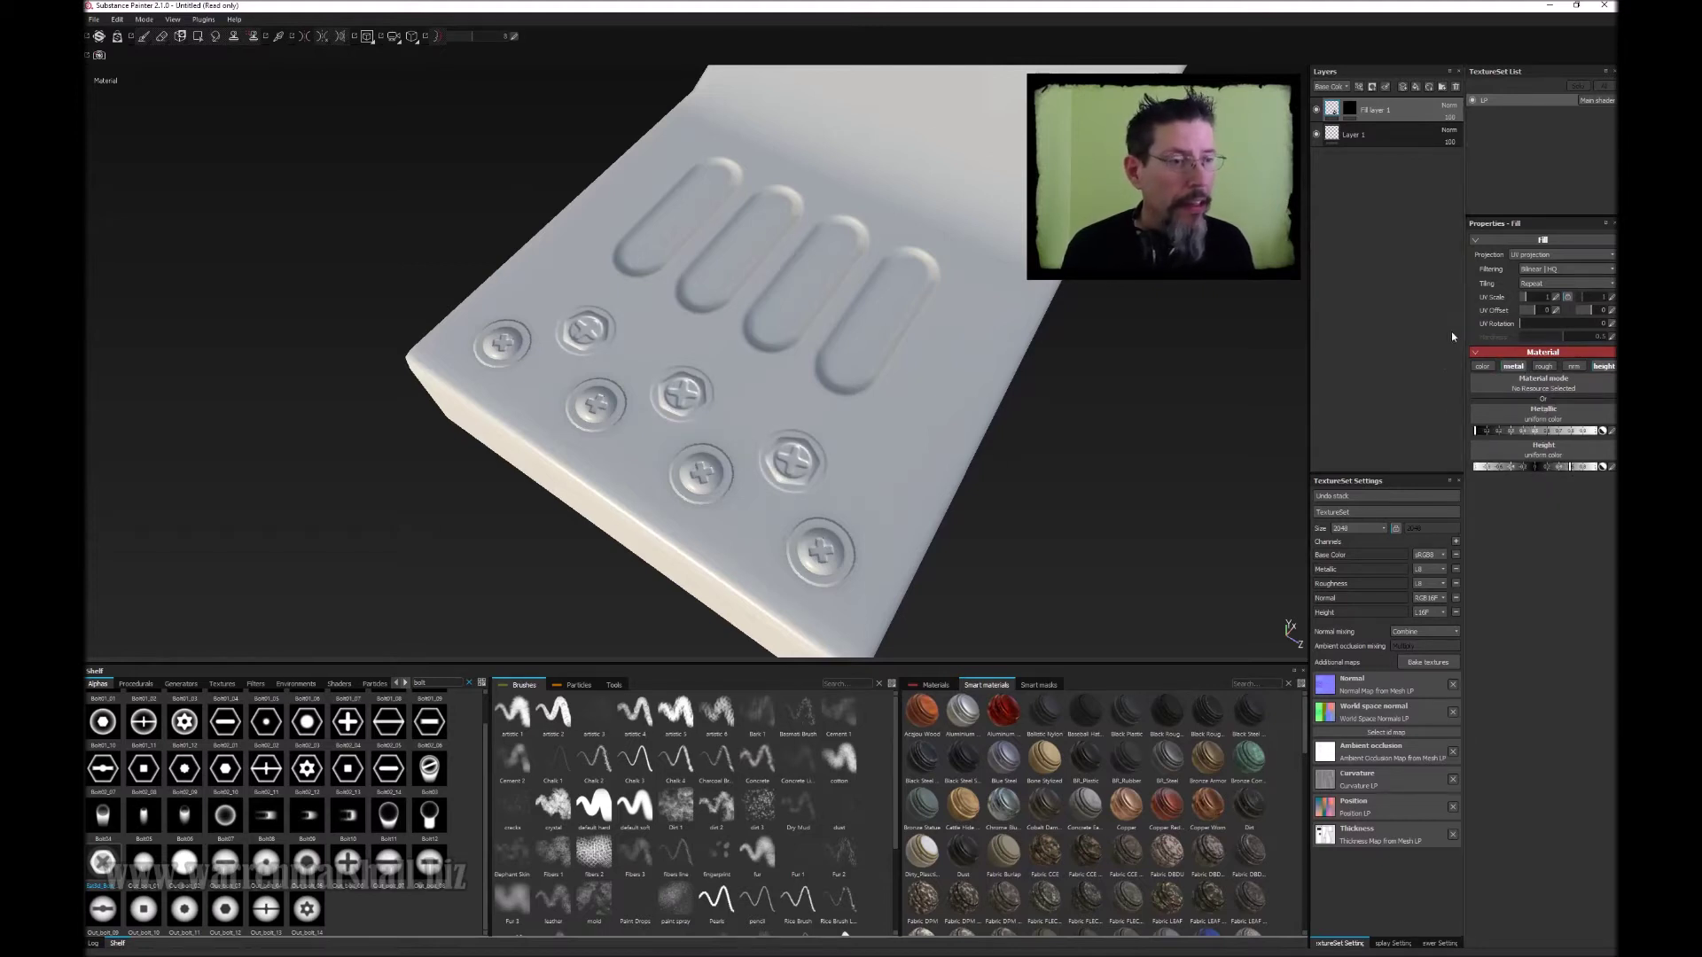
left_click_drag(1557, 436, 1610, 439)
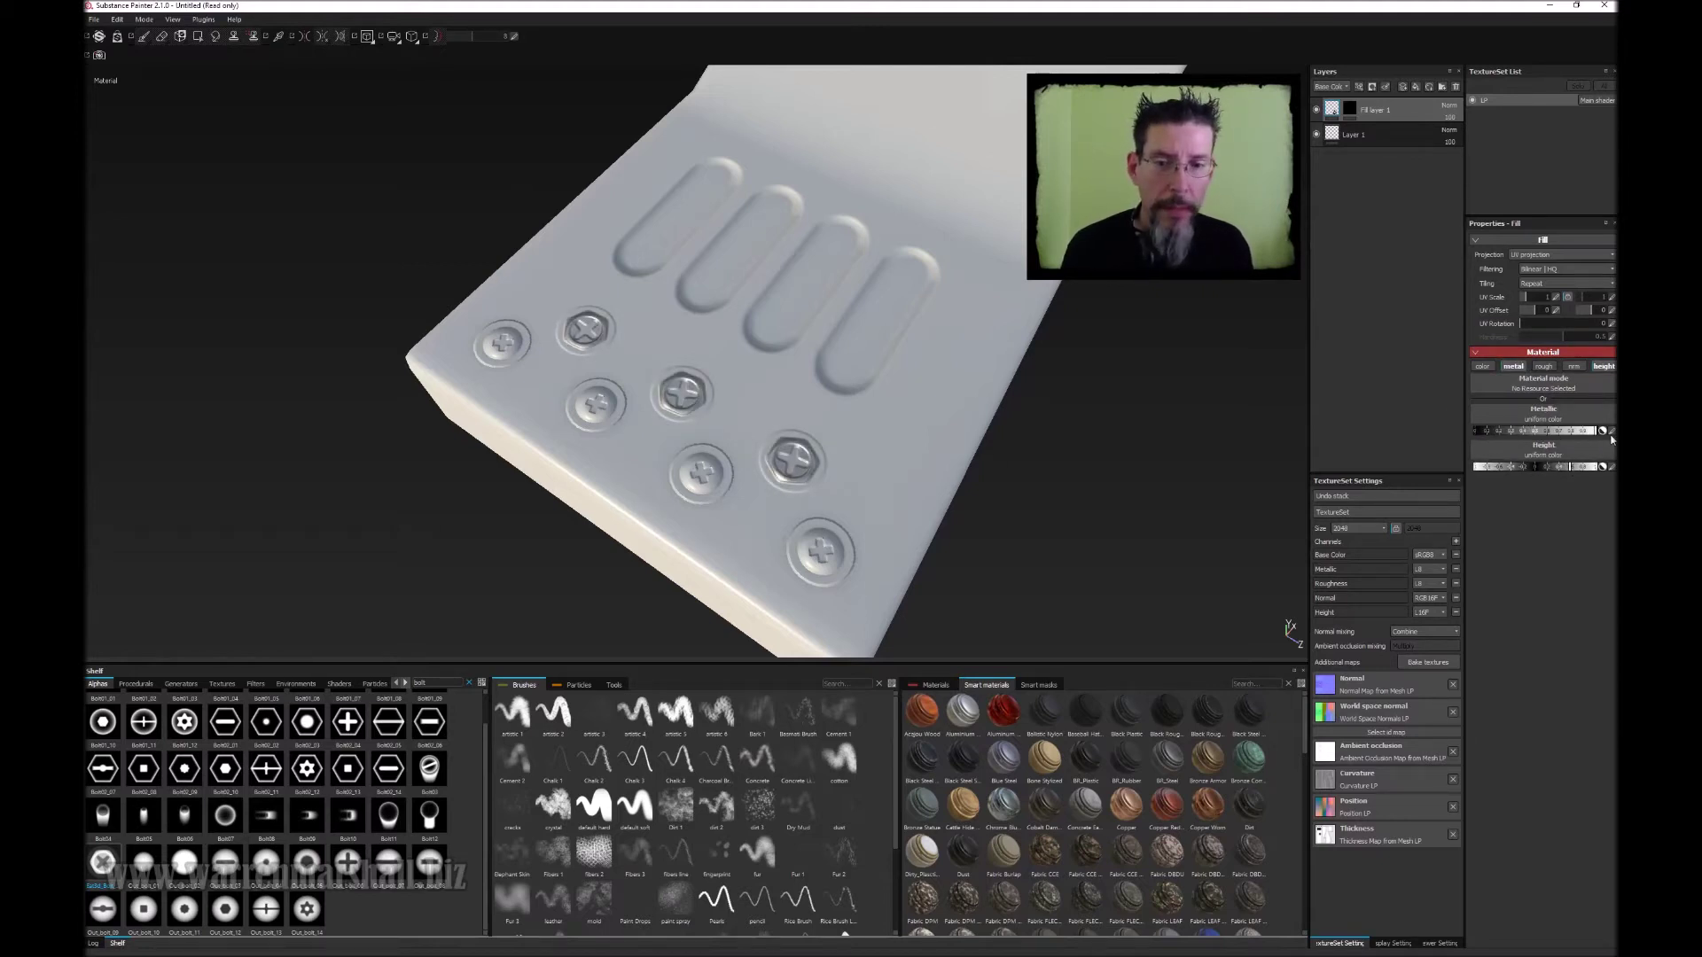
left_click_drag(1045, 373, 844, 361, "alt")
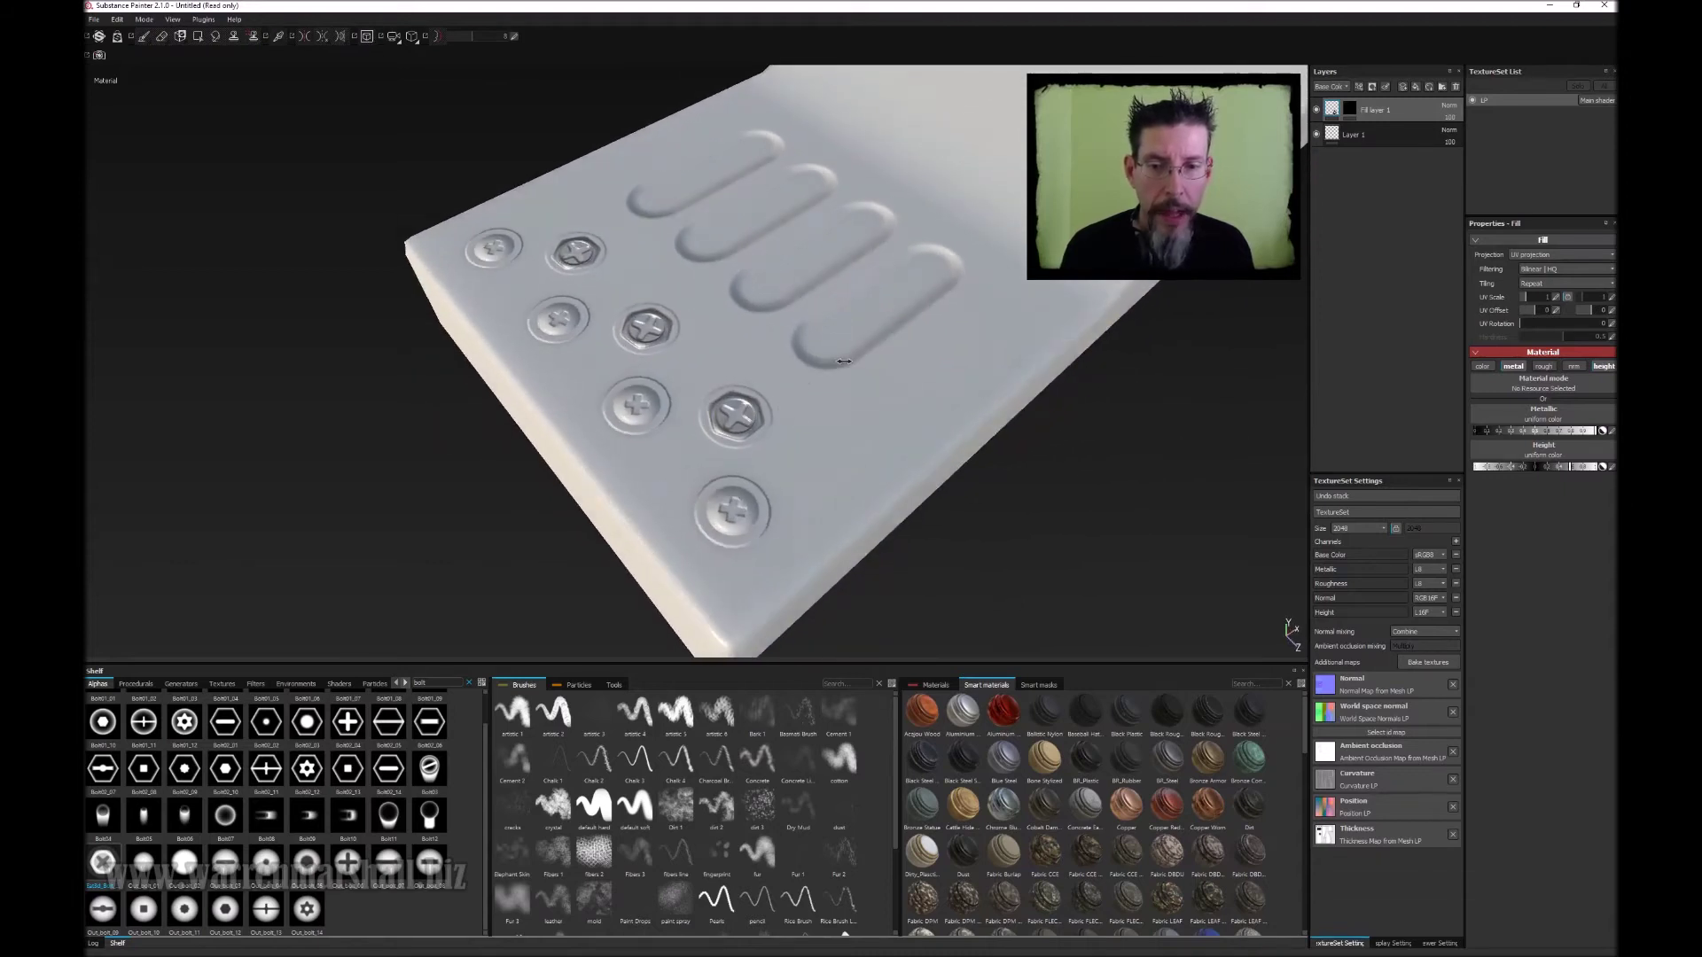
right_click_drag(843, 360, 947, 337, "shift")
left_click_drag(850, 353, 904, 345, "alt")
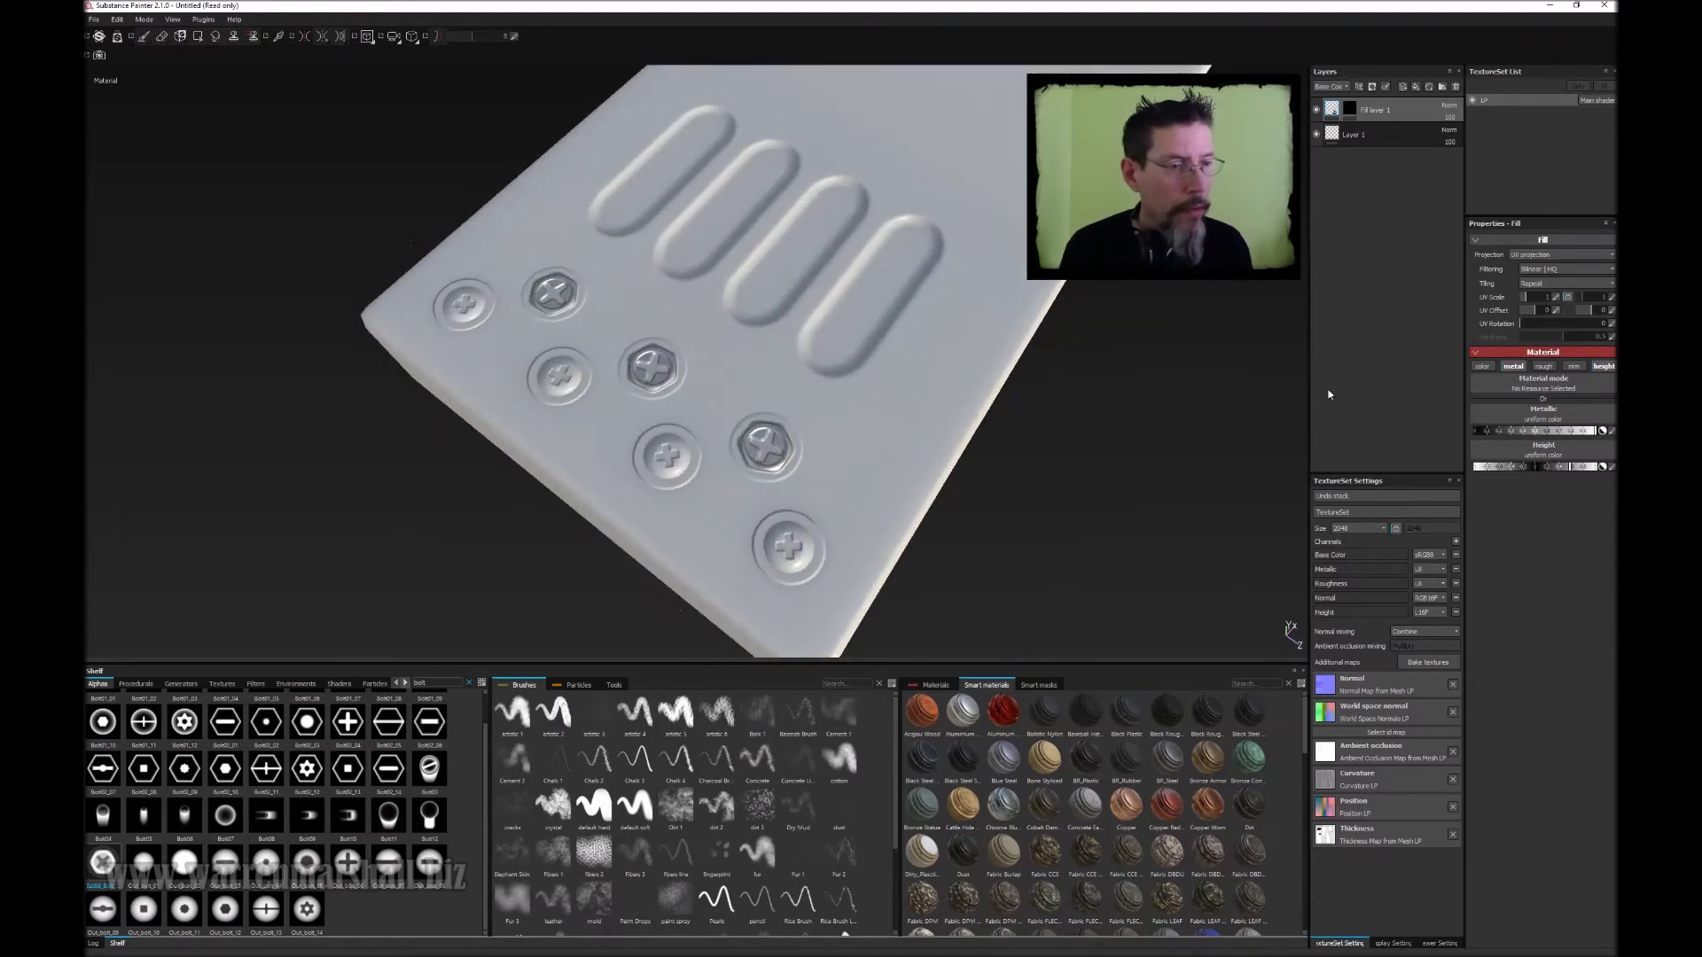
- Enable rough and raise the bolts' Roughness, then inspect them from grazing angles
left_click(1543, 366)
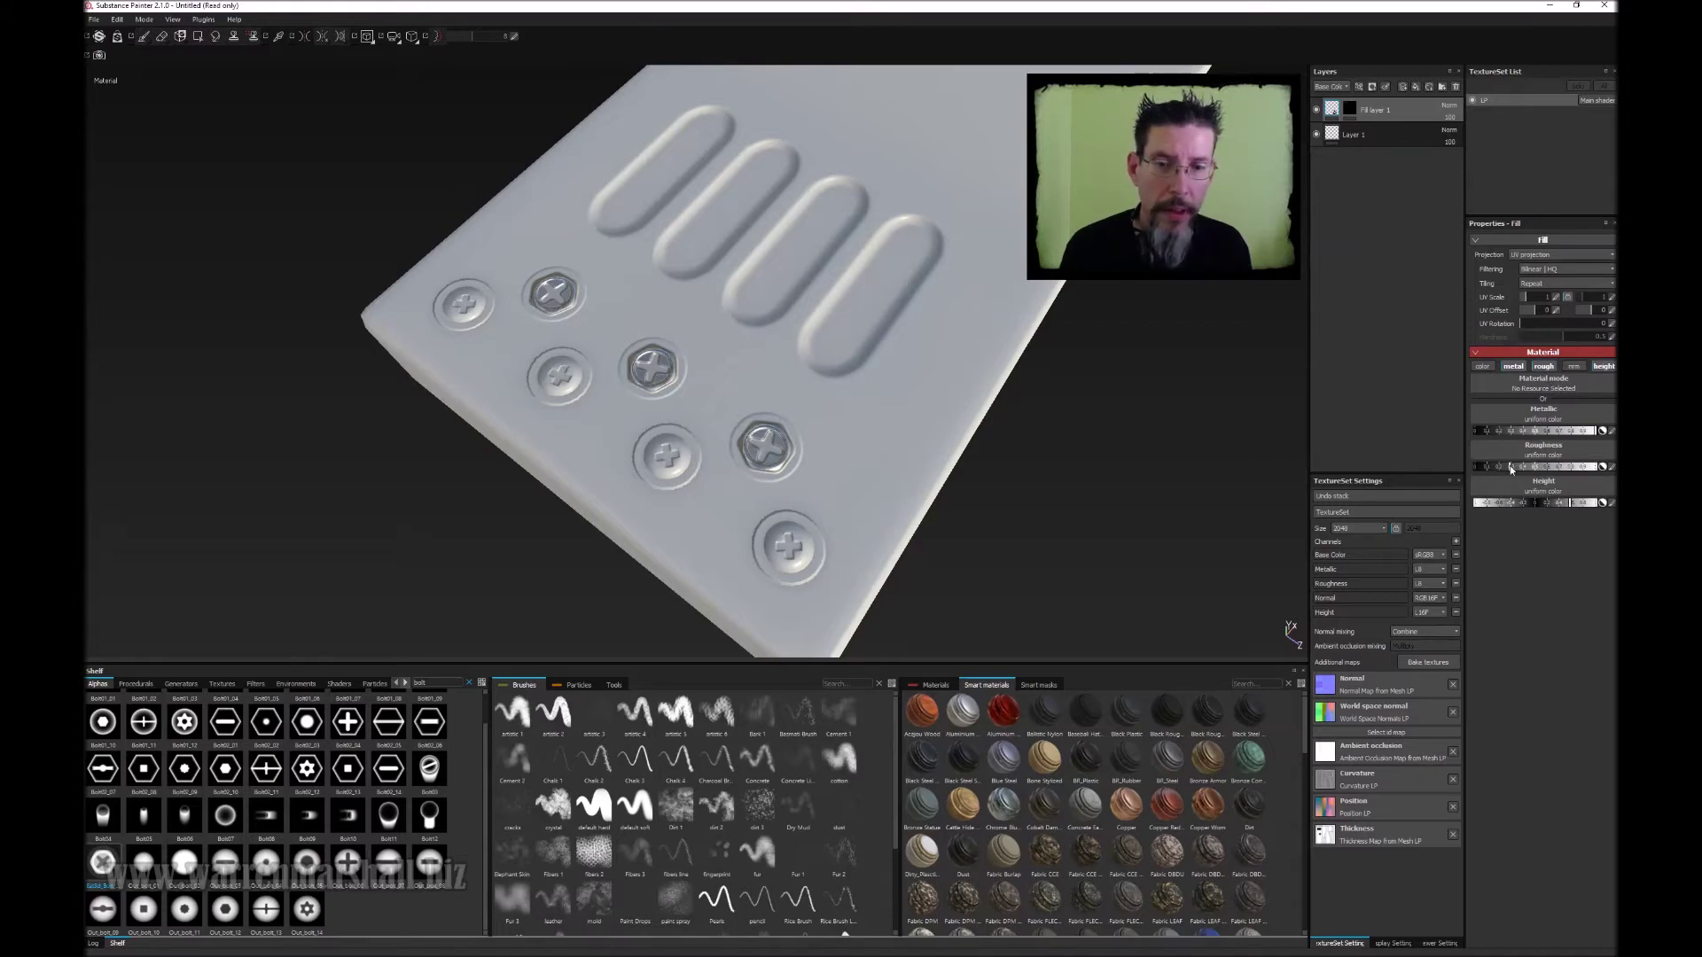
mouse_move(1511, 468)
left_mouse_down()
mouse_move(1569, 479)
mouse_move(1557, 470)
left_mouse_up()
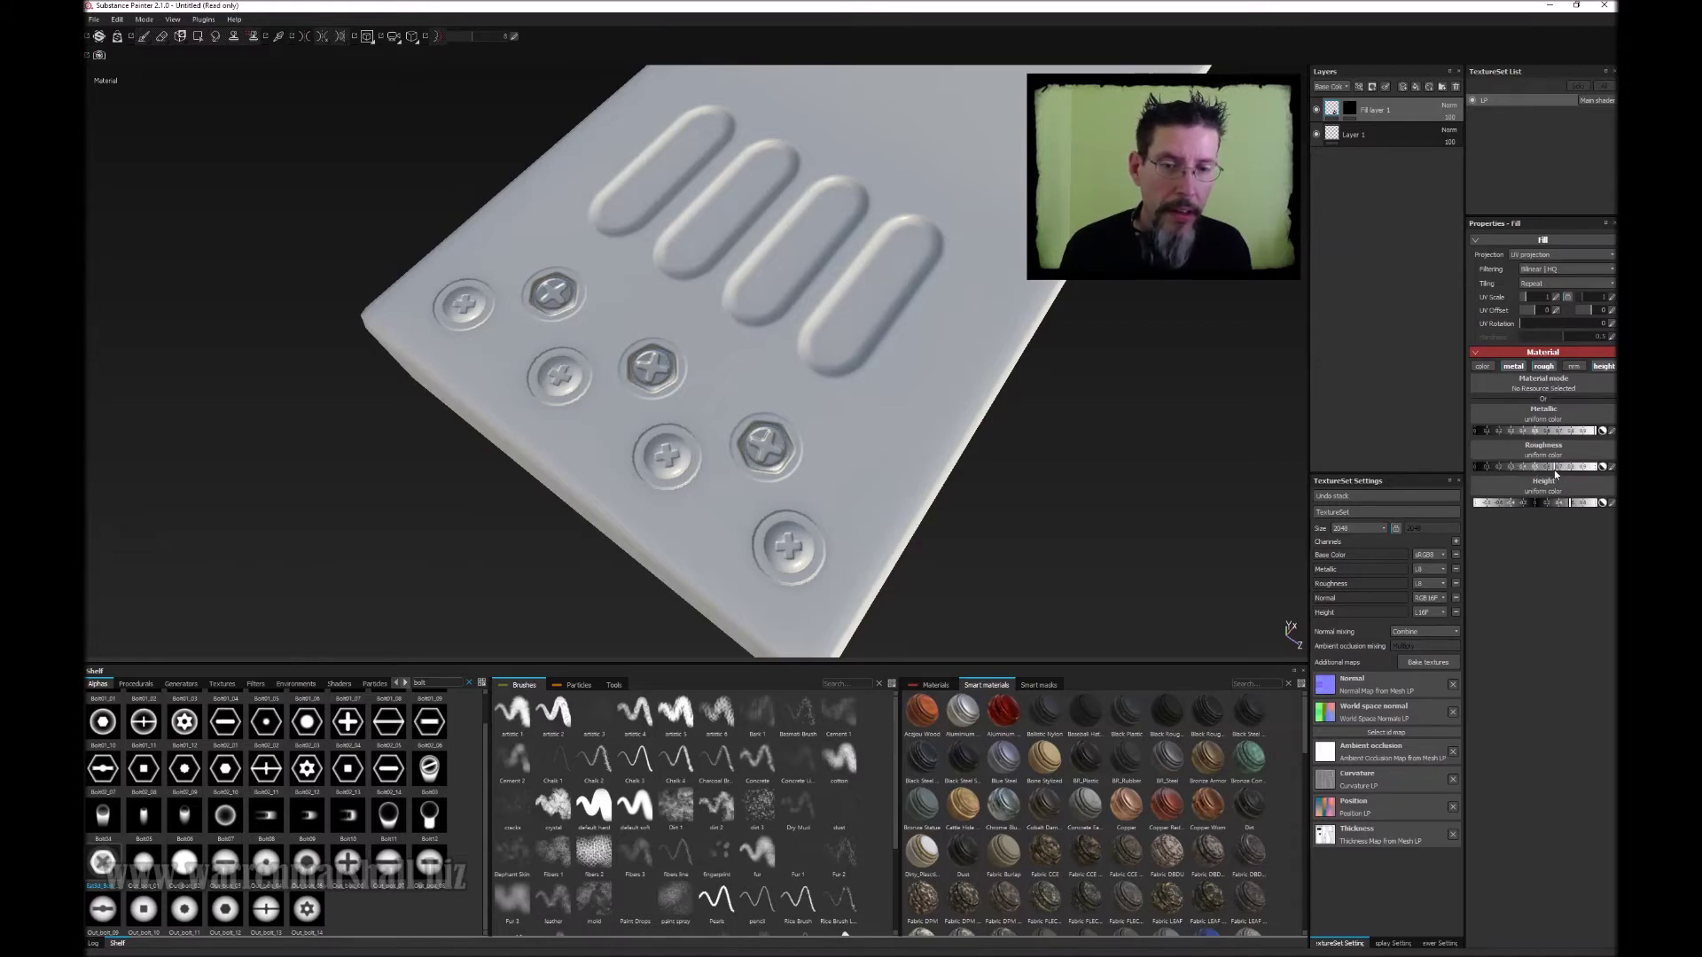
left_click_drag(665, 405, 646, 400, "alt")
right_click_drag(646, 400, 762, 444, "alt")
left_click_drag(762, 443, 868, 307, "alt")
right_click_drag(867, 307, 860, 241, "alt")
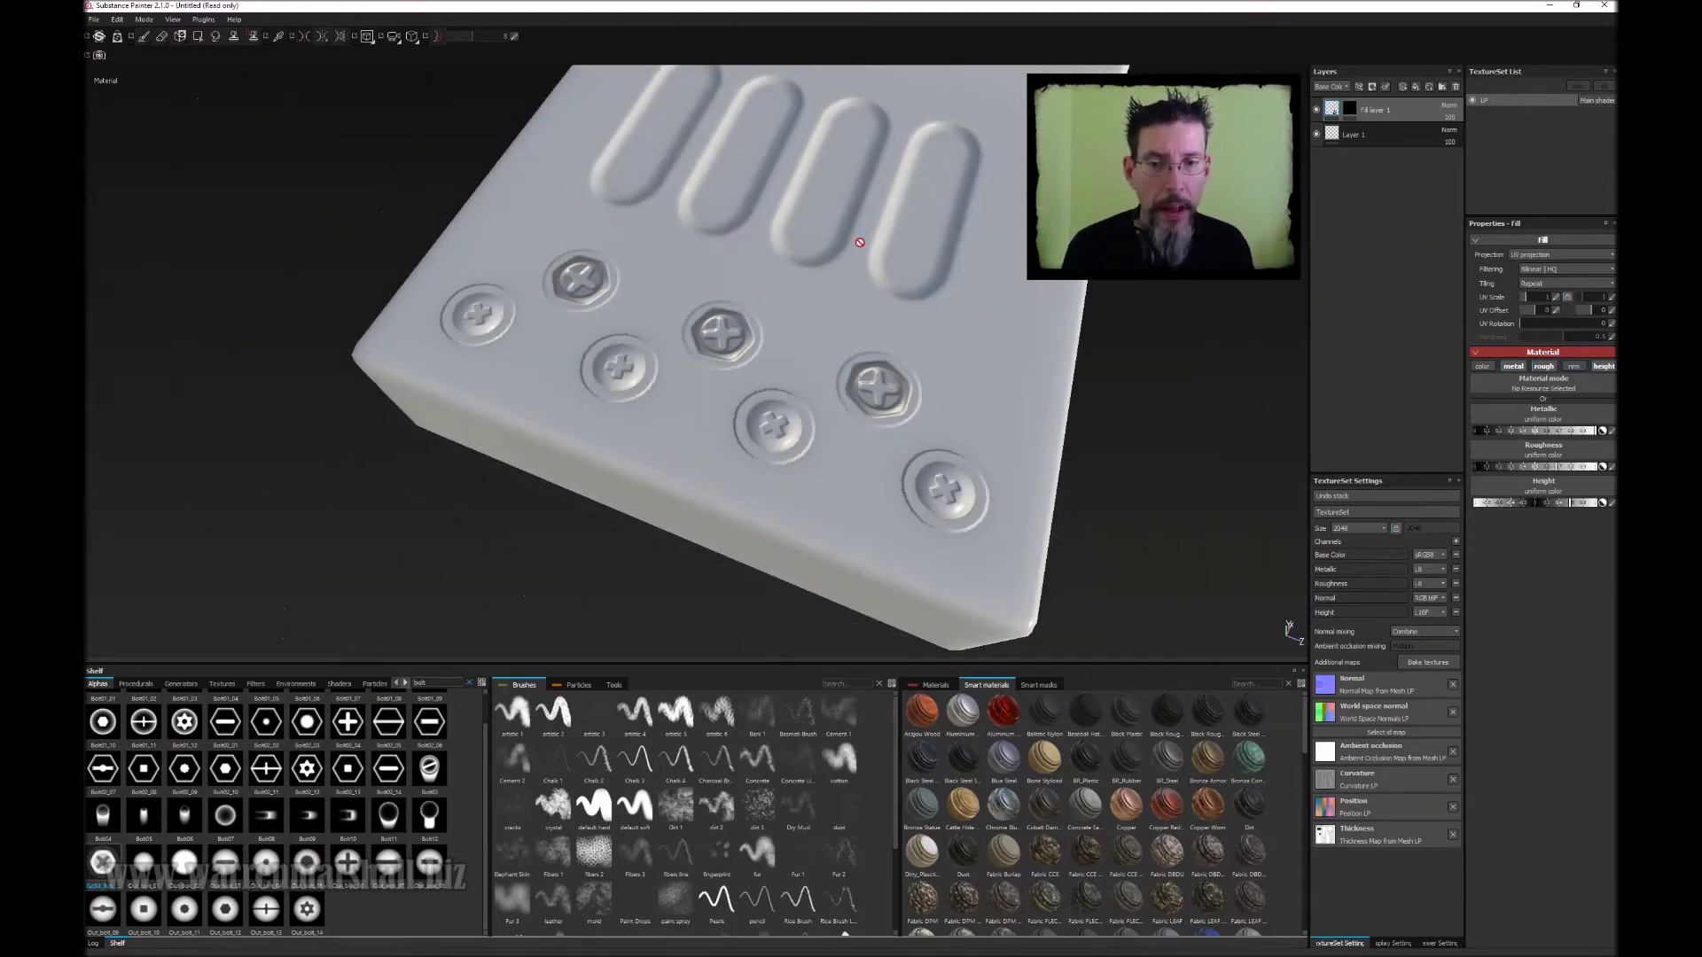
left_click_drag(861, 242, 847, 281, "alt")
middle_click_drag(847, 281, 840, 498, "alt")
left_click_drag(839, 497, 831, 367, "alt")
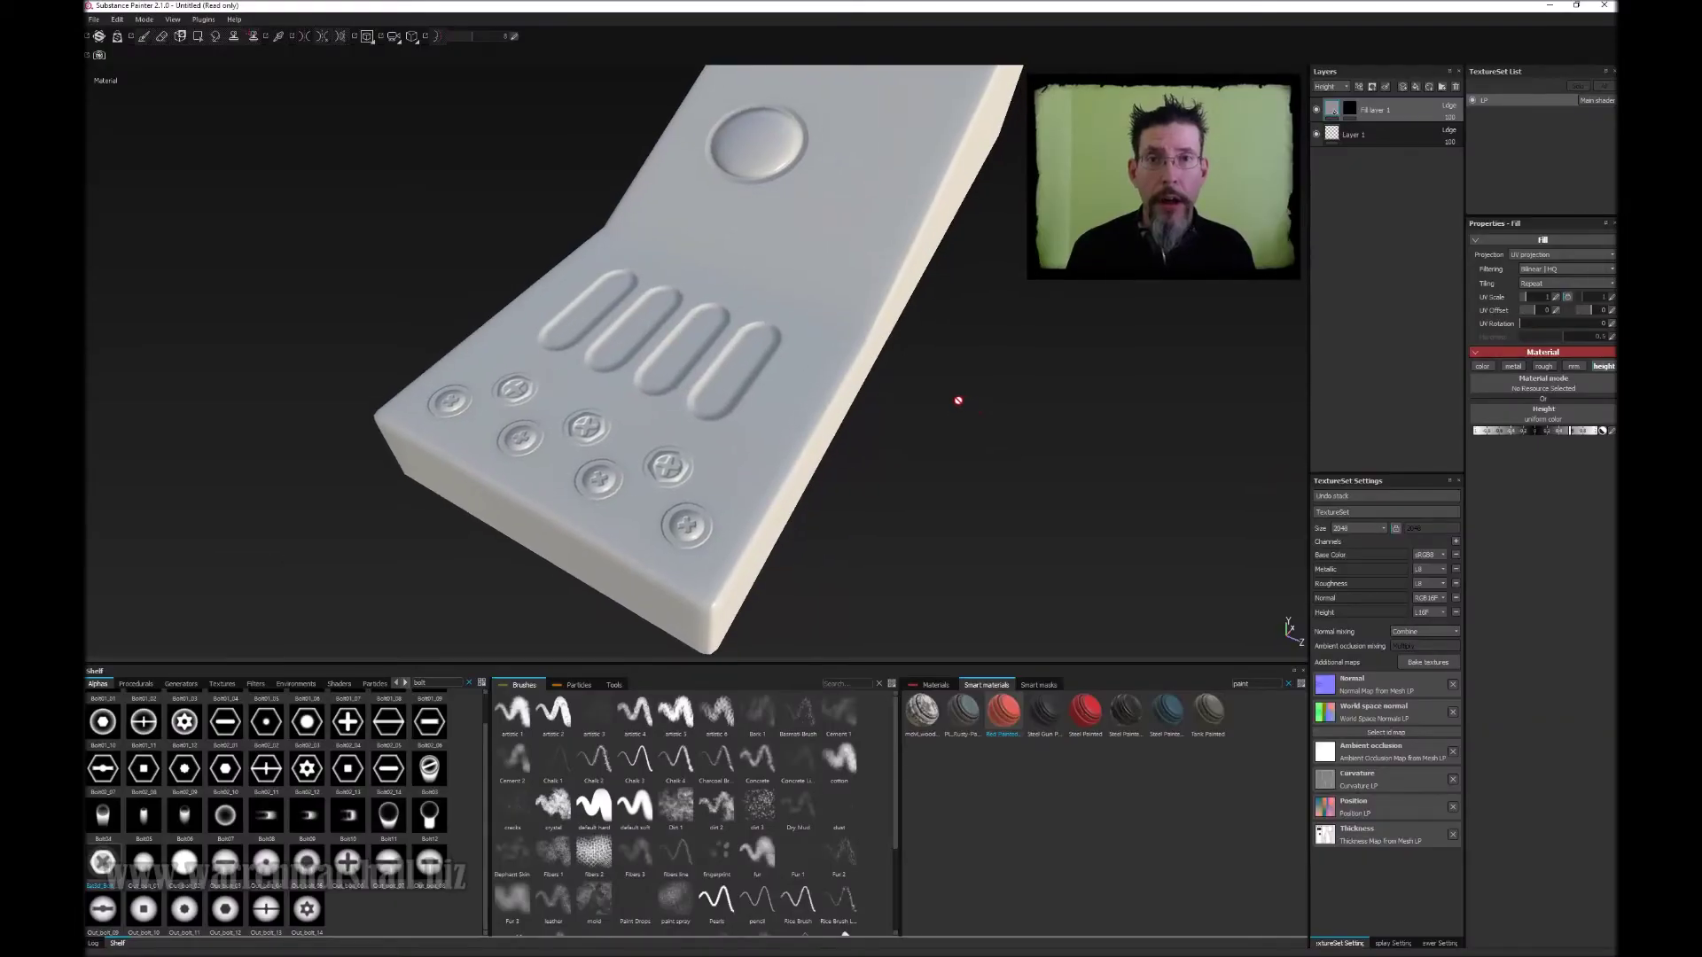
- Apply the Red Painted smart material to the layer stack above Fill layer 1
mouse_move(960, 413)
left_mouse_down("alt")
mouse_move(984, 460)
mouse_move(971, 429)
left_mouse_up("alt")
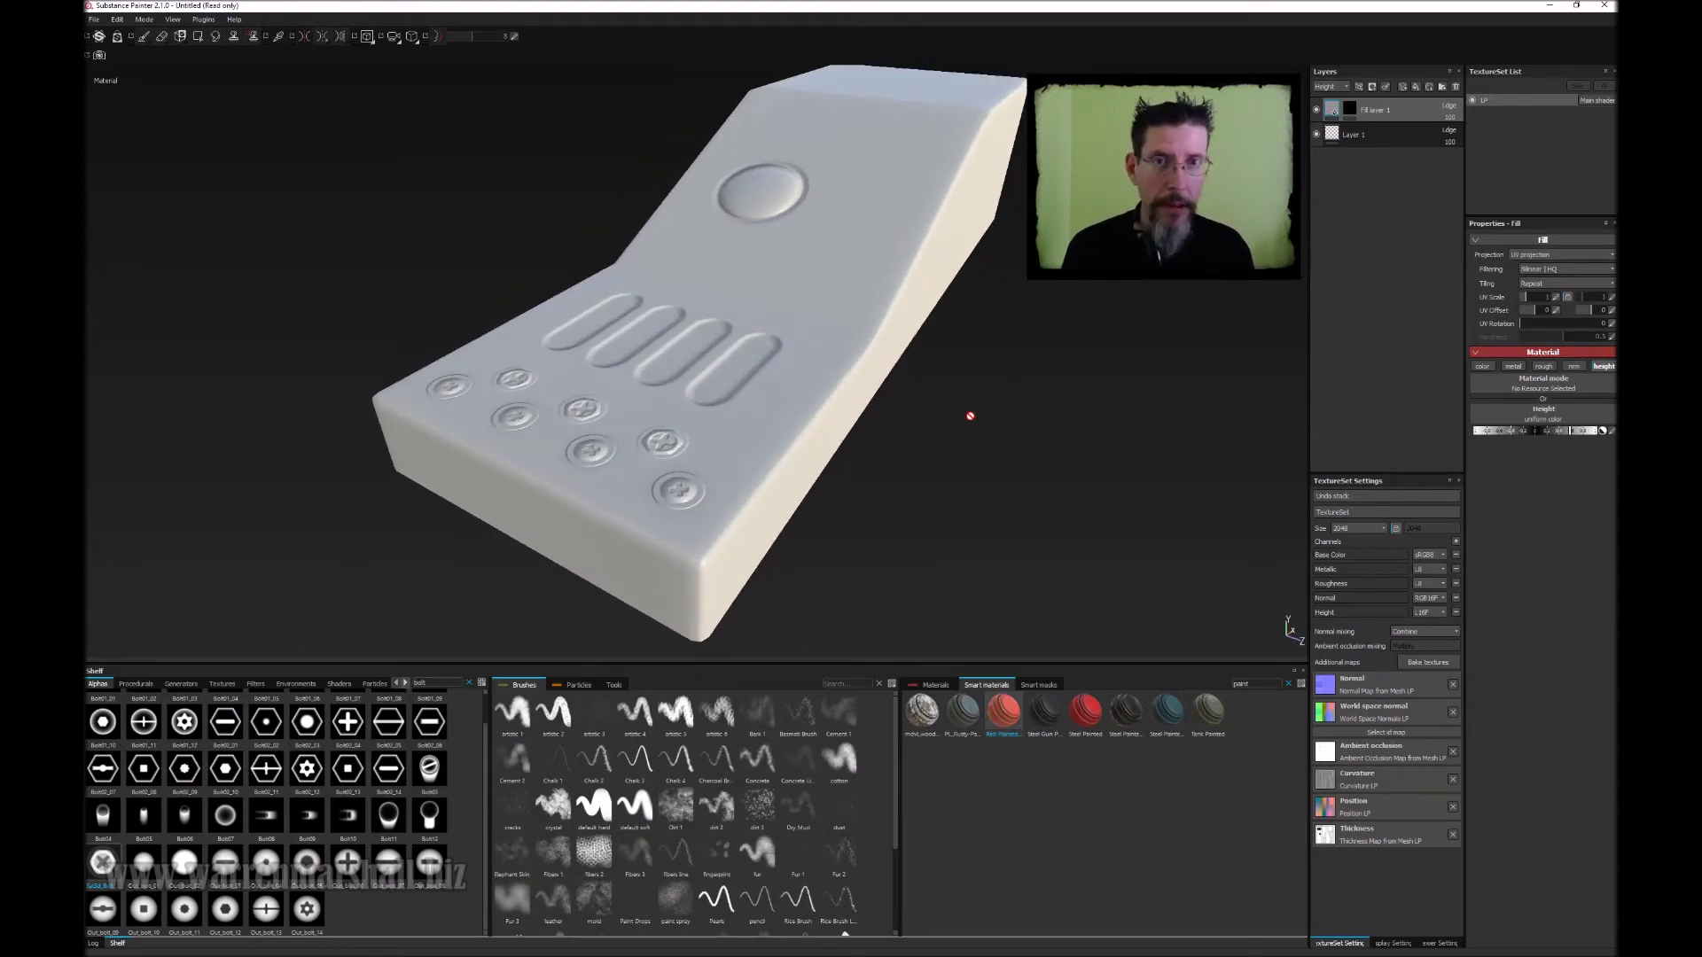
left_click_drag(885, 469, 936, 487, "alt")
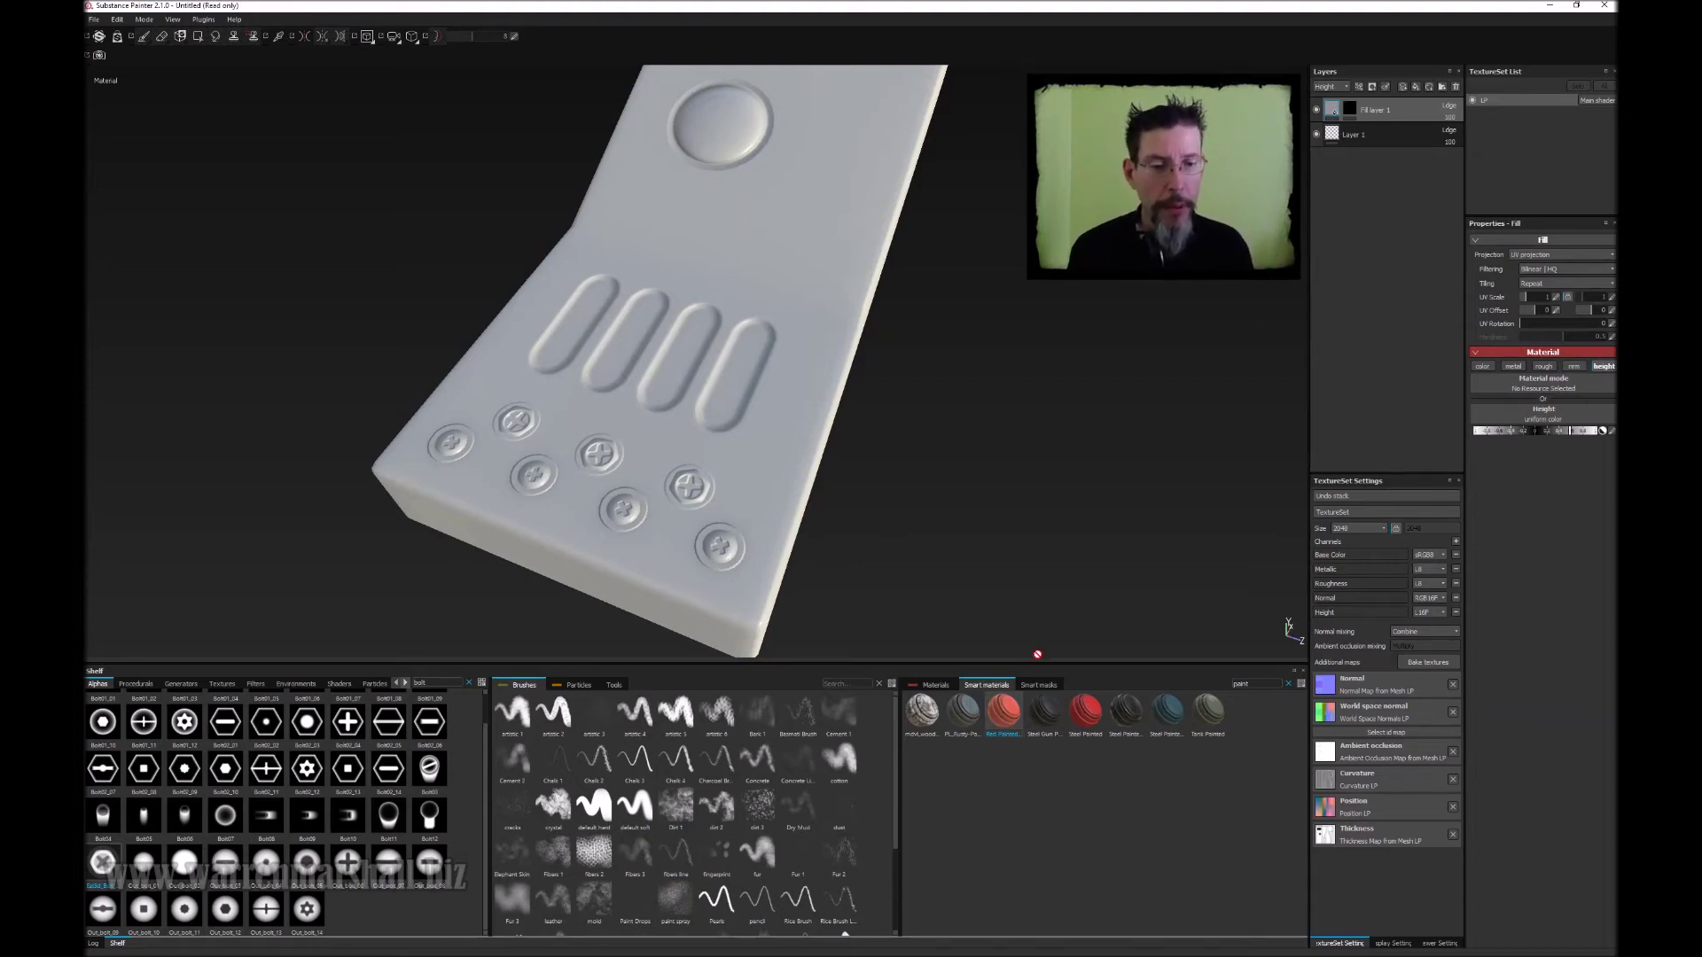
mouse_move(1005, 718)
left_mouse_down()
mouse_move(921, 602)
mouse_move(957, 337)
mouse_move(1392, 103)
left_mouse_up()
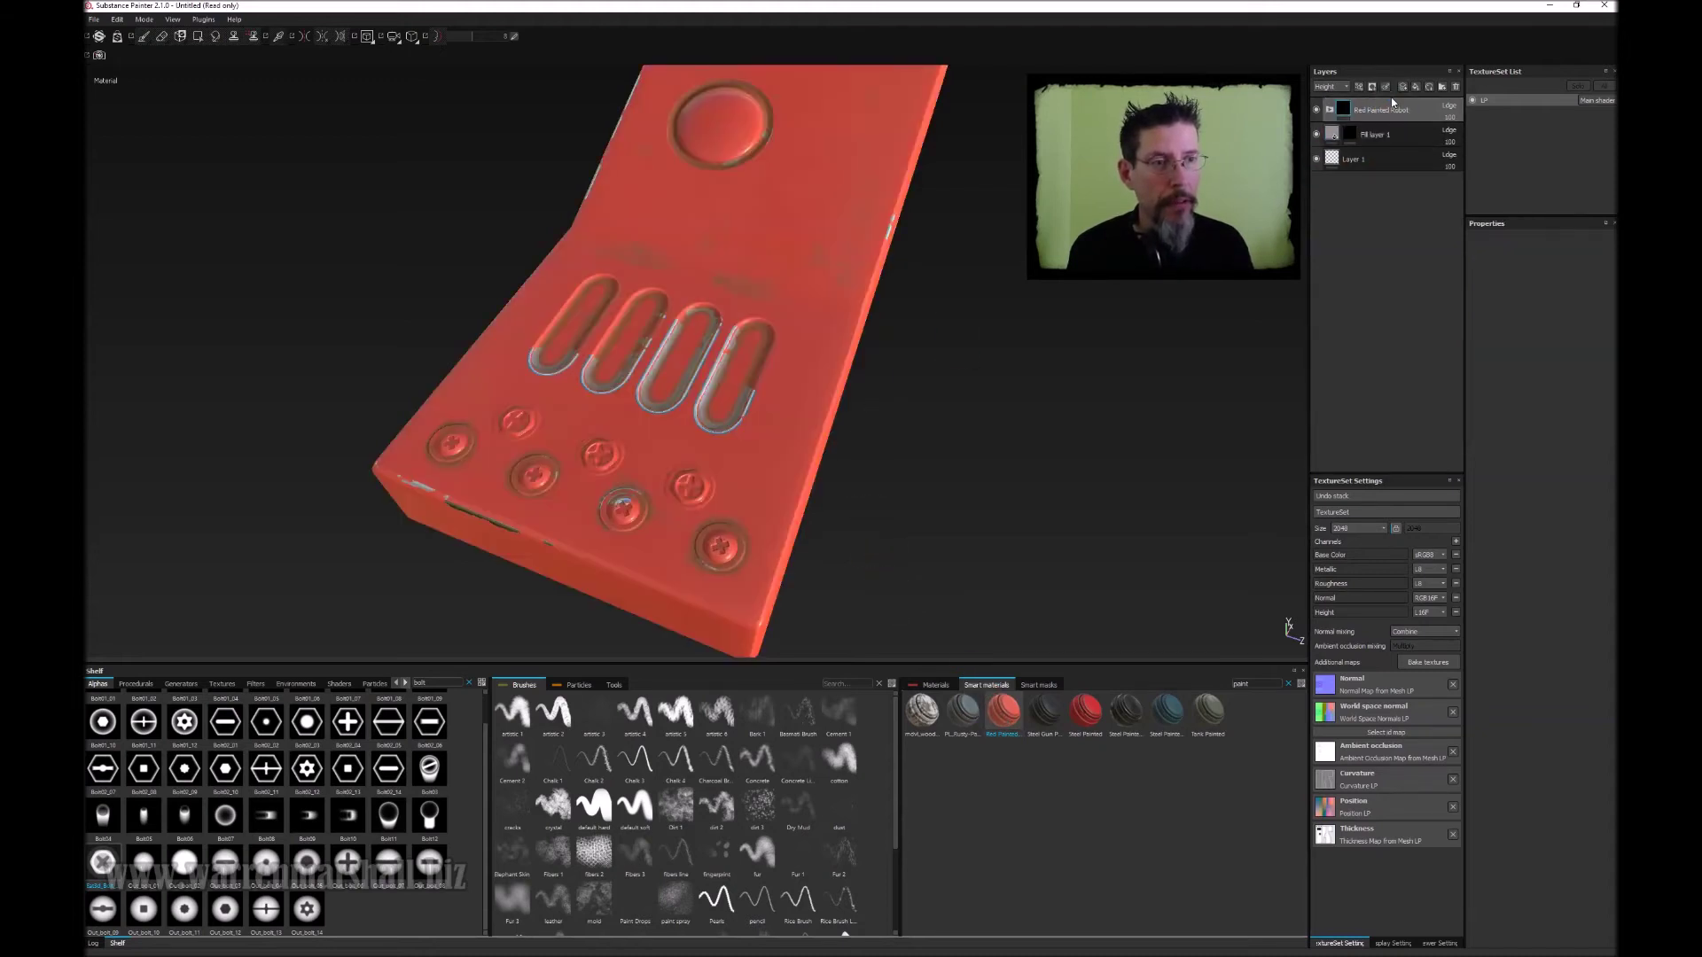
right_click_drag(645, 431, 695, 326, "alt")
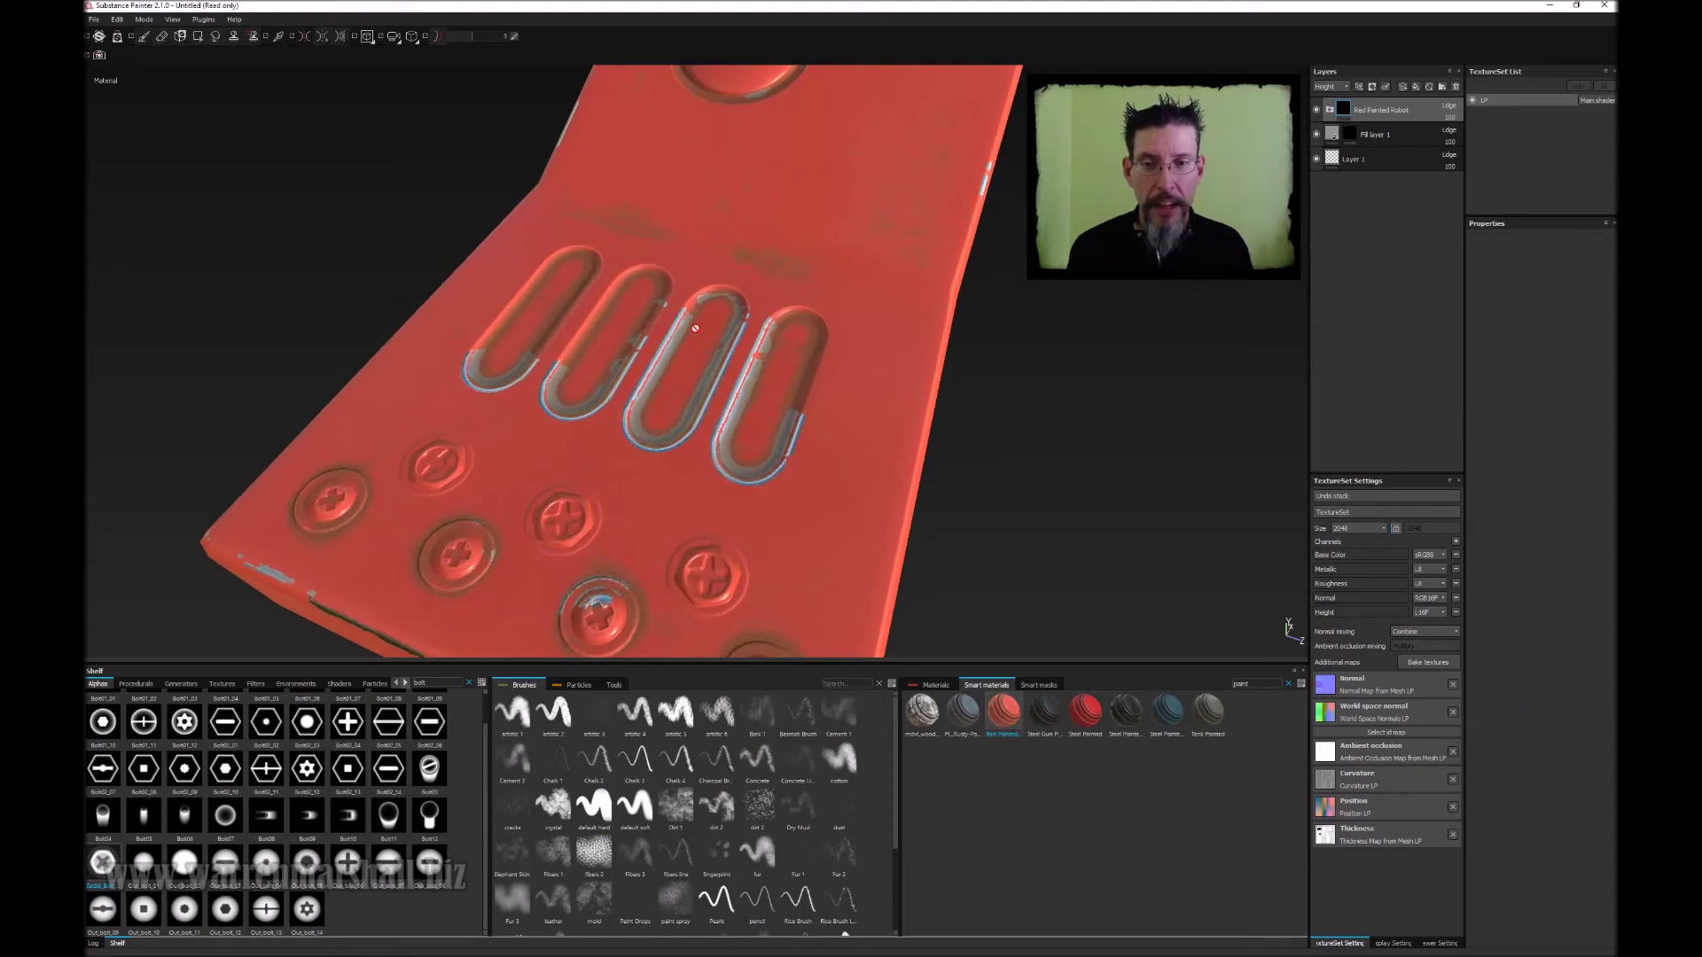
left_click_drag(695, 326, 772, 295, "alt")
right_click_drag(772, 295, 692, 460, "alt")
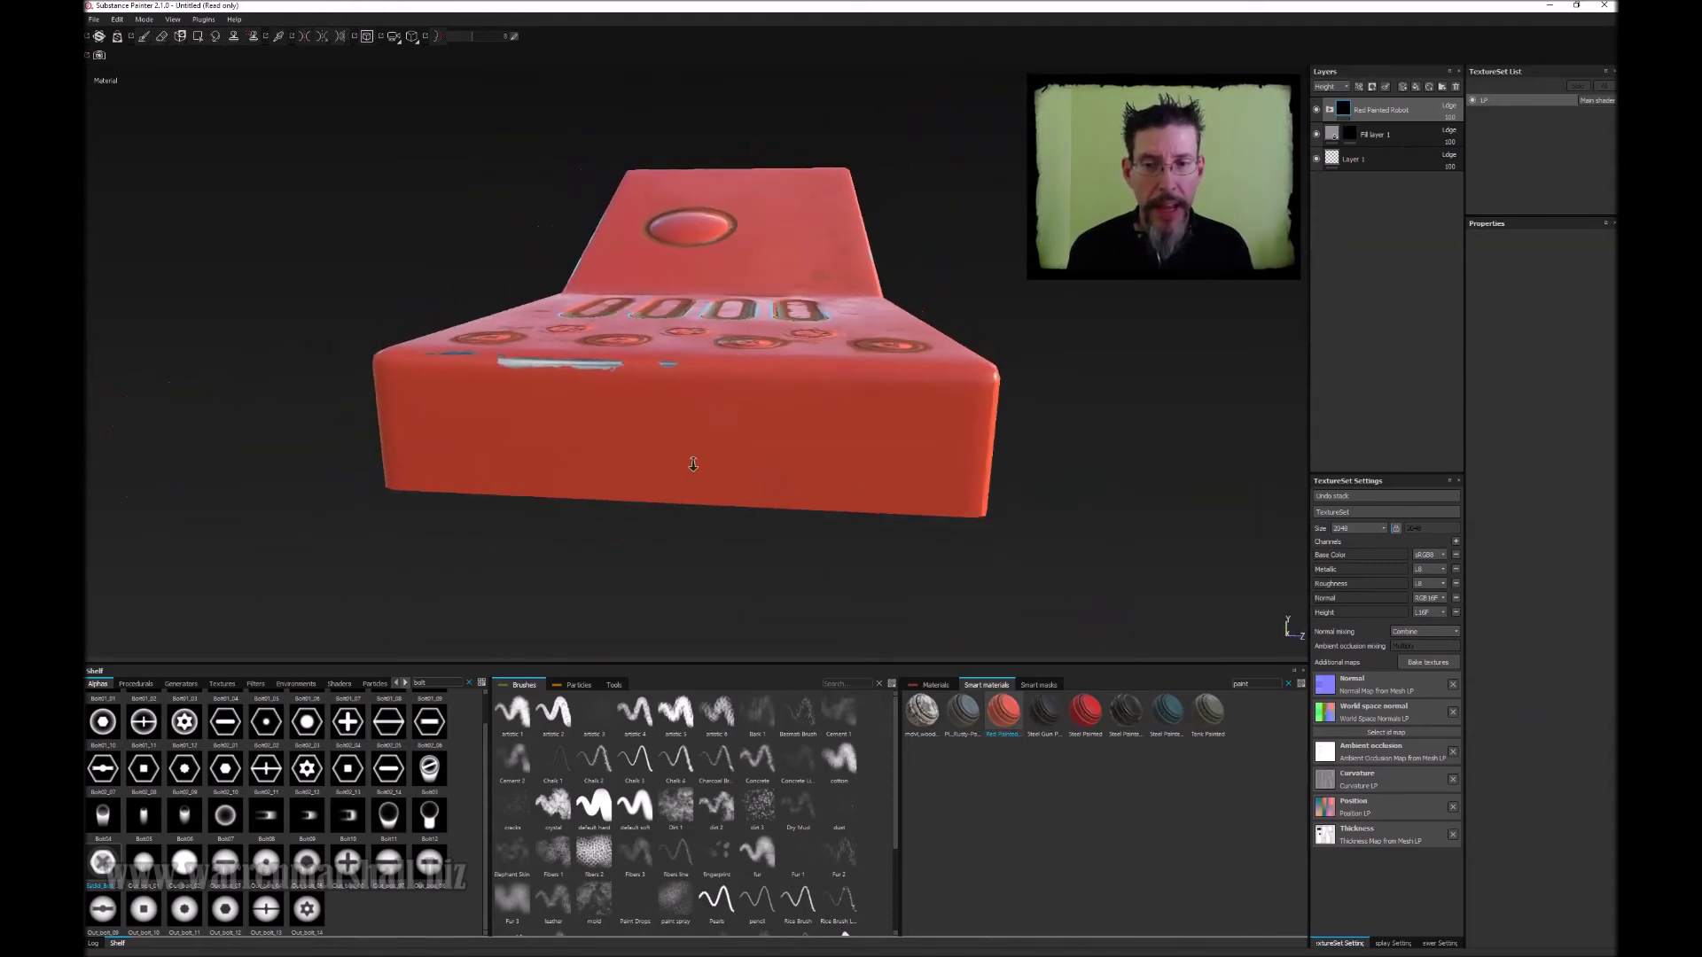
left_click_drag(696, 408, 666, 453, "alt")
left_click_drag(842, 244, 702, 379, "alt")
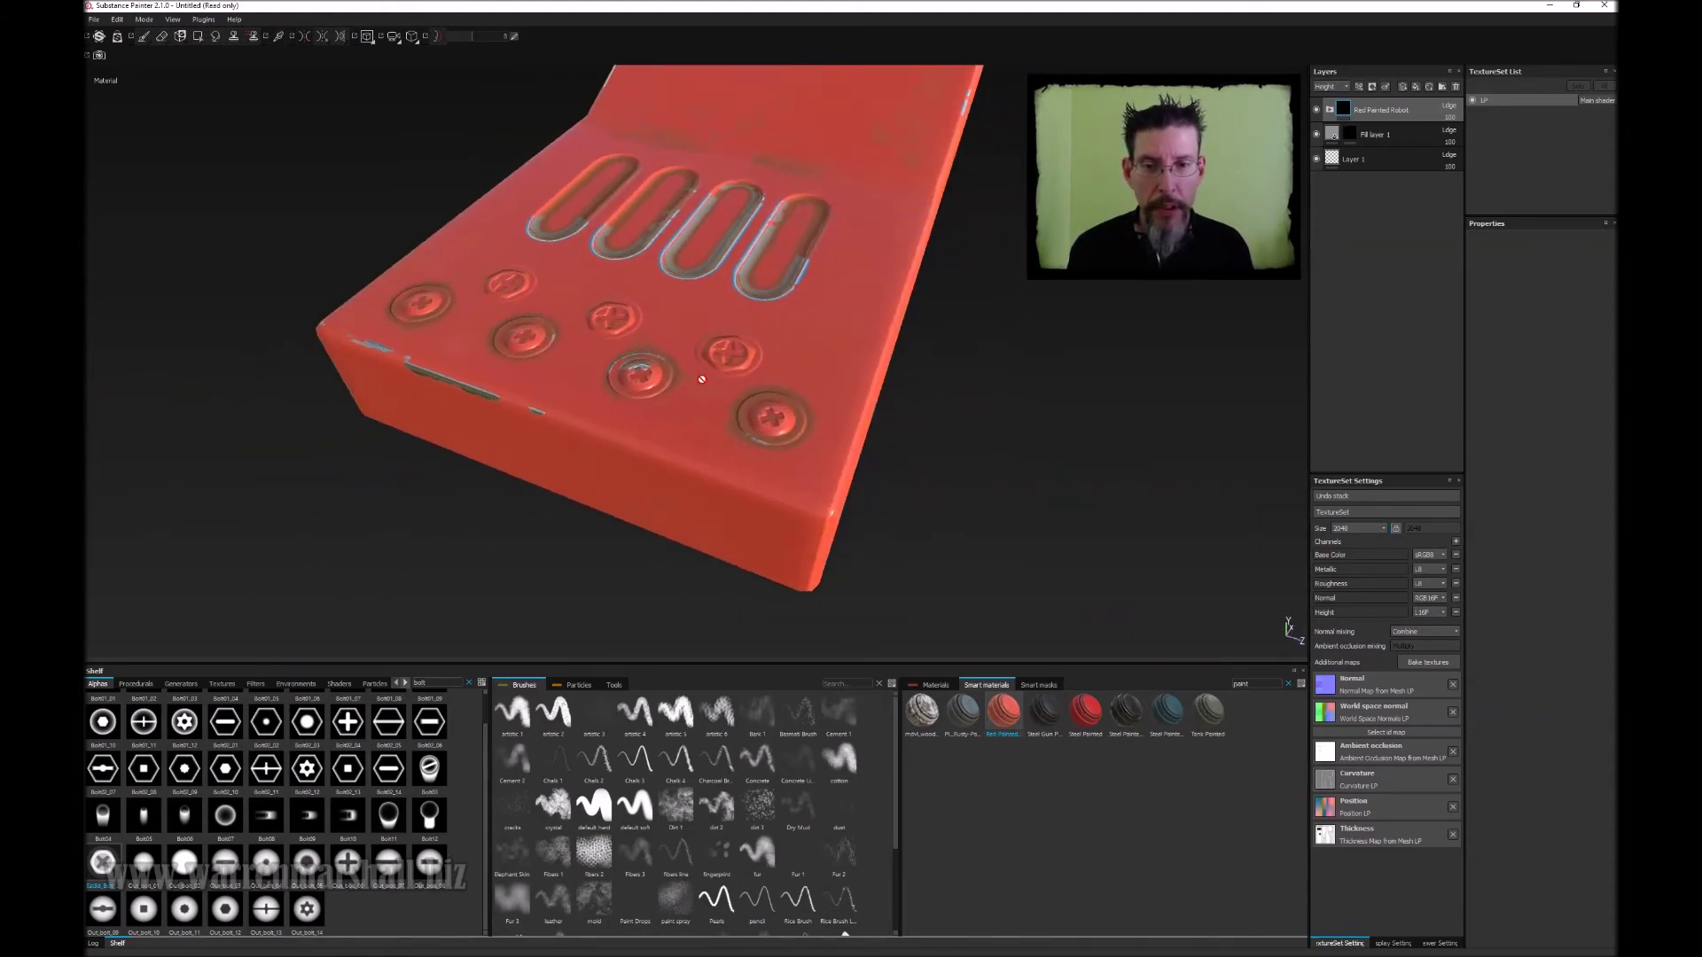
key("alt")
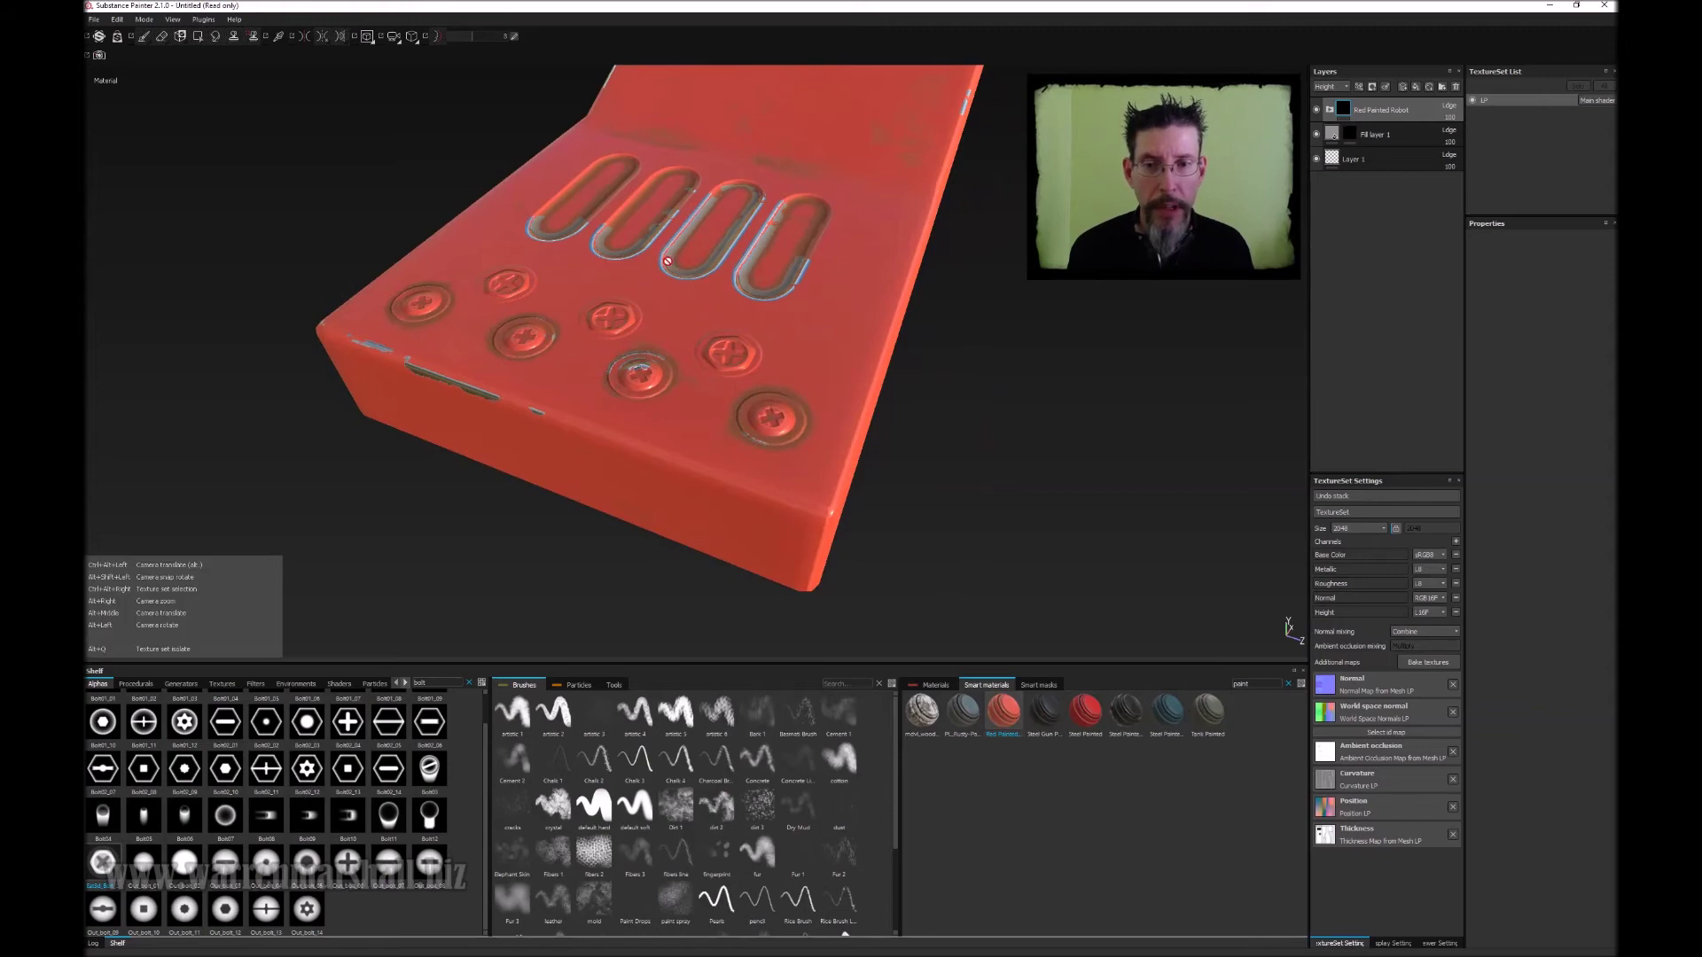
left_click_drag(667, 262, 671, 326, "alt")
right_click_drag(671, 326, 745, 224, "alt")
left_click_drag(744, 224, 789, 241, "alt")
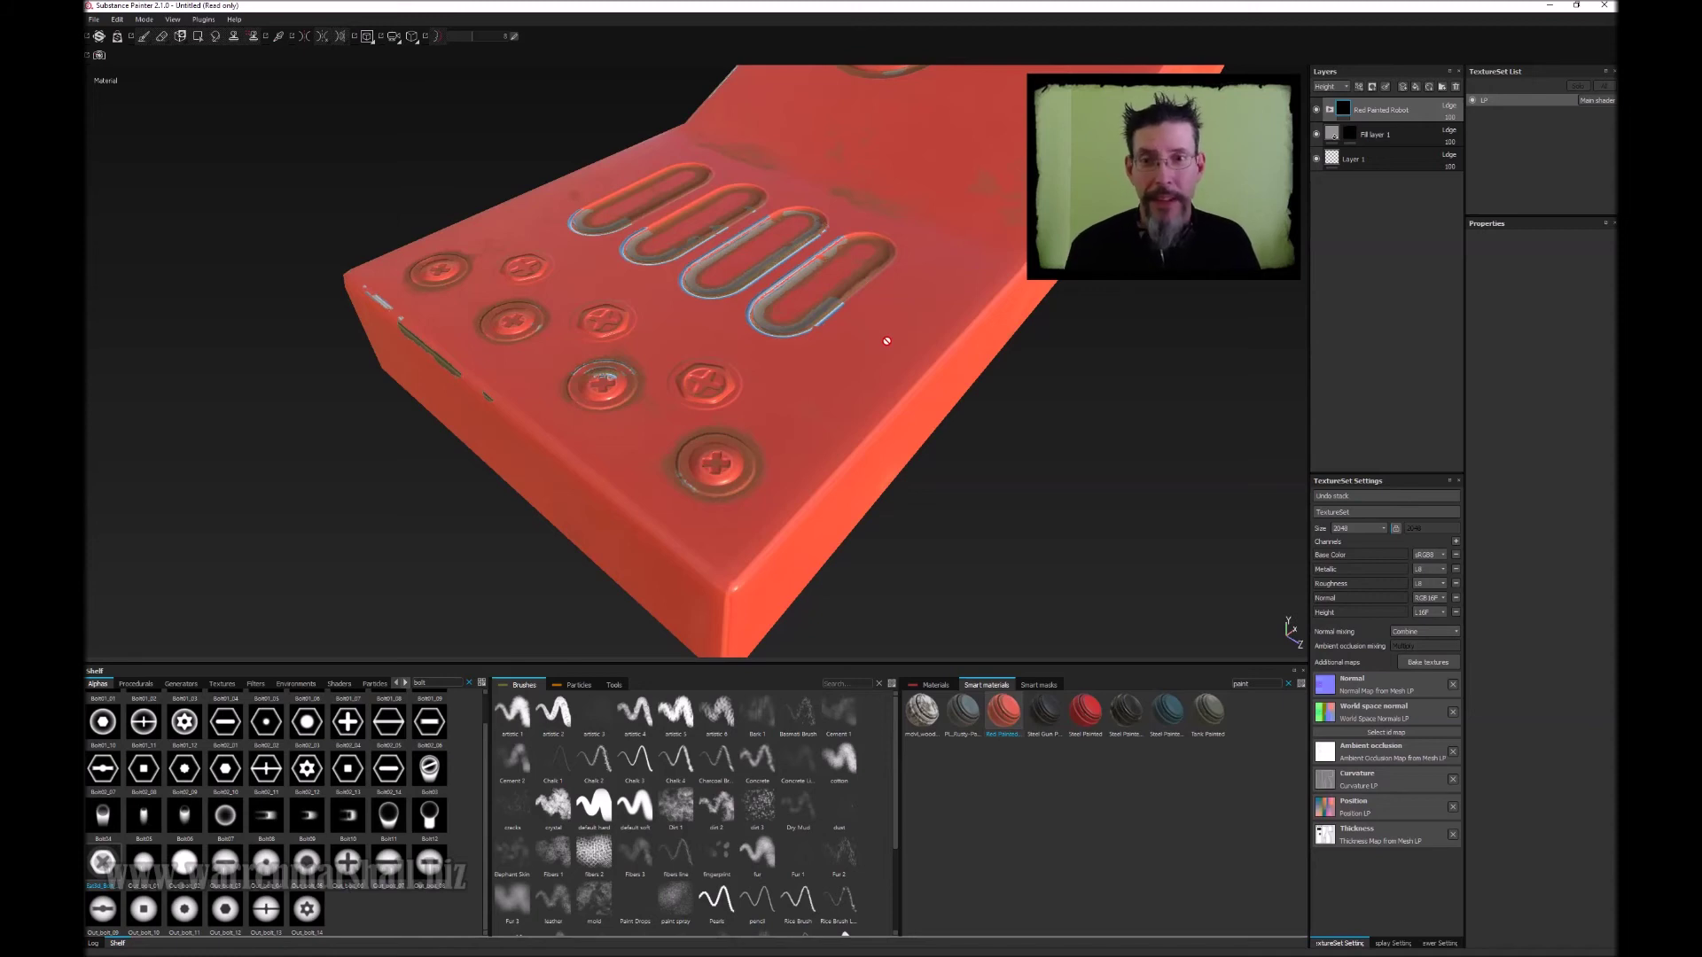
left_click_drag(863, 317, 890, 326, "alt")
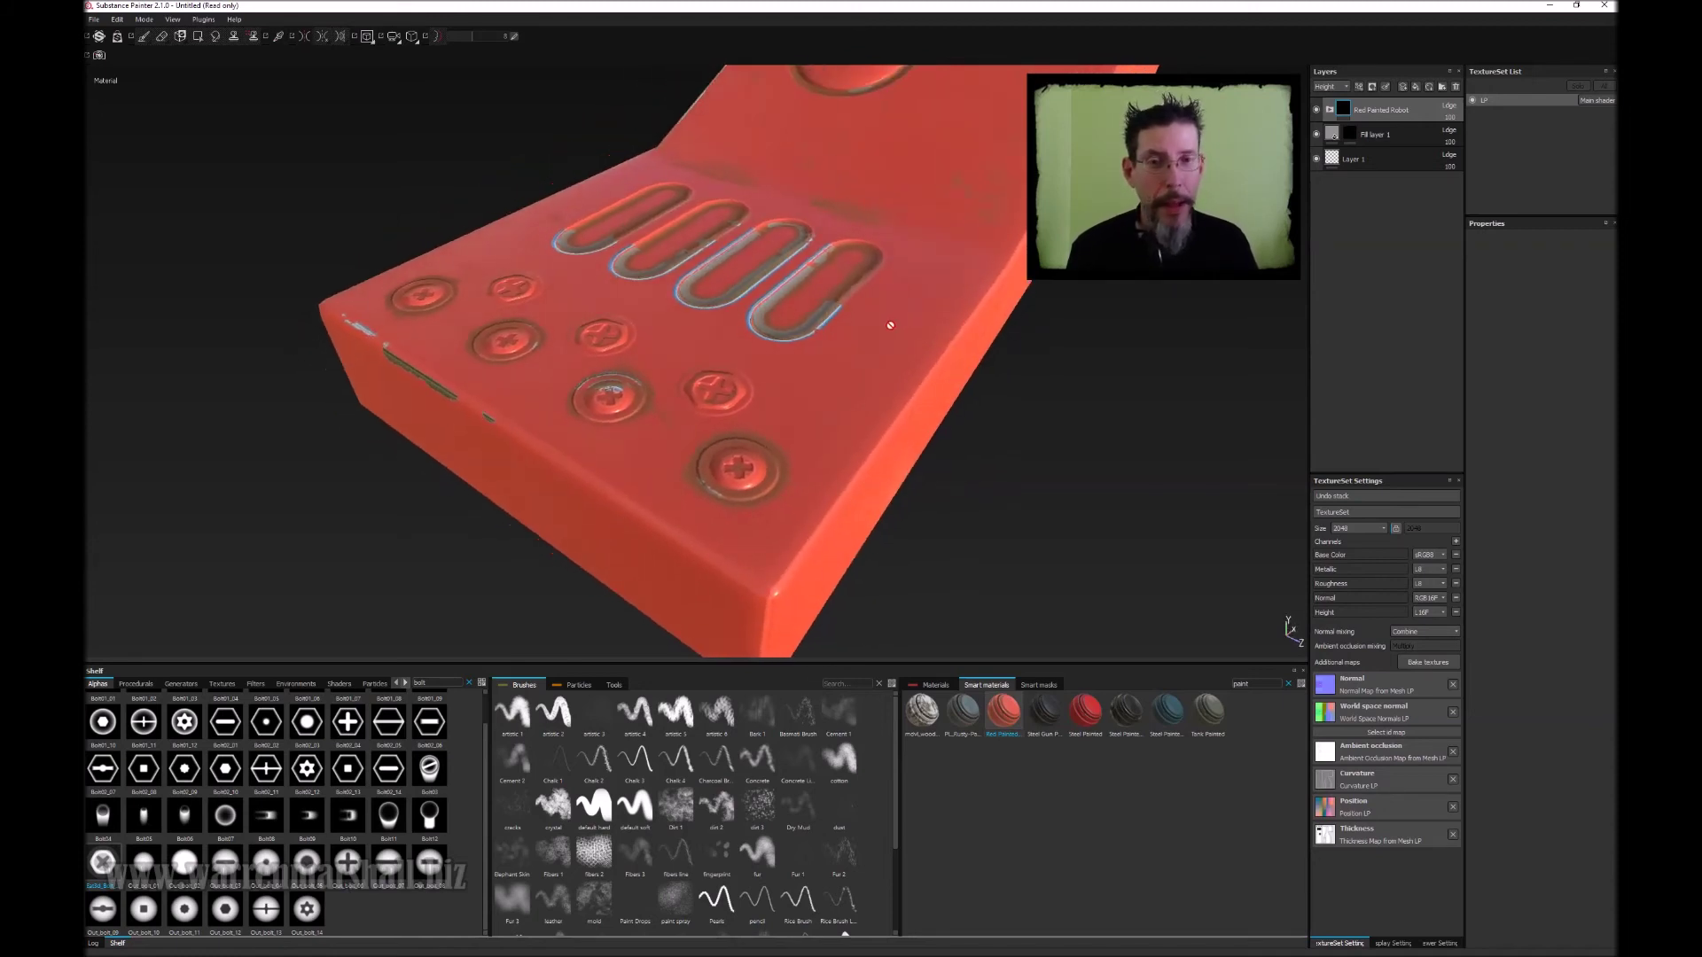
mouse_move(912, 266)
left_mouse_down("alt")
mouse_move(829, 275)
mouse_move(819, 310)
mouse_move(779, 336)
left_mouse_up("alt")
right_click_drag(743, 350, 756, 230, "alt")
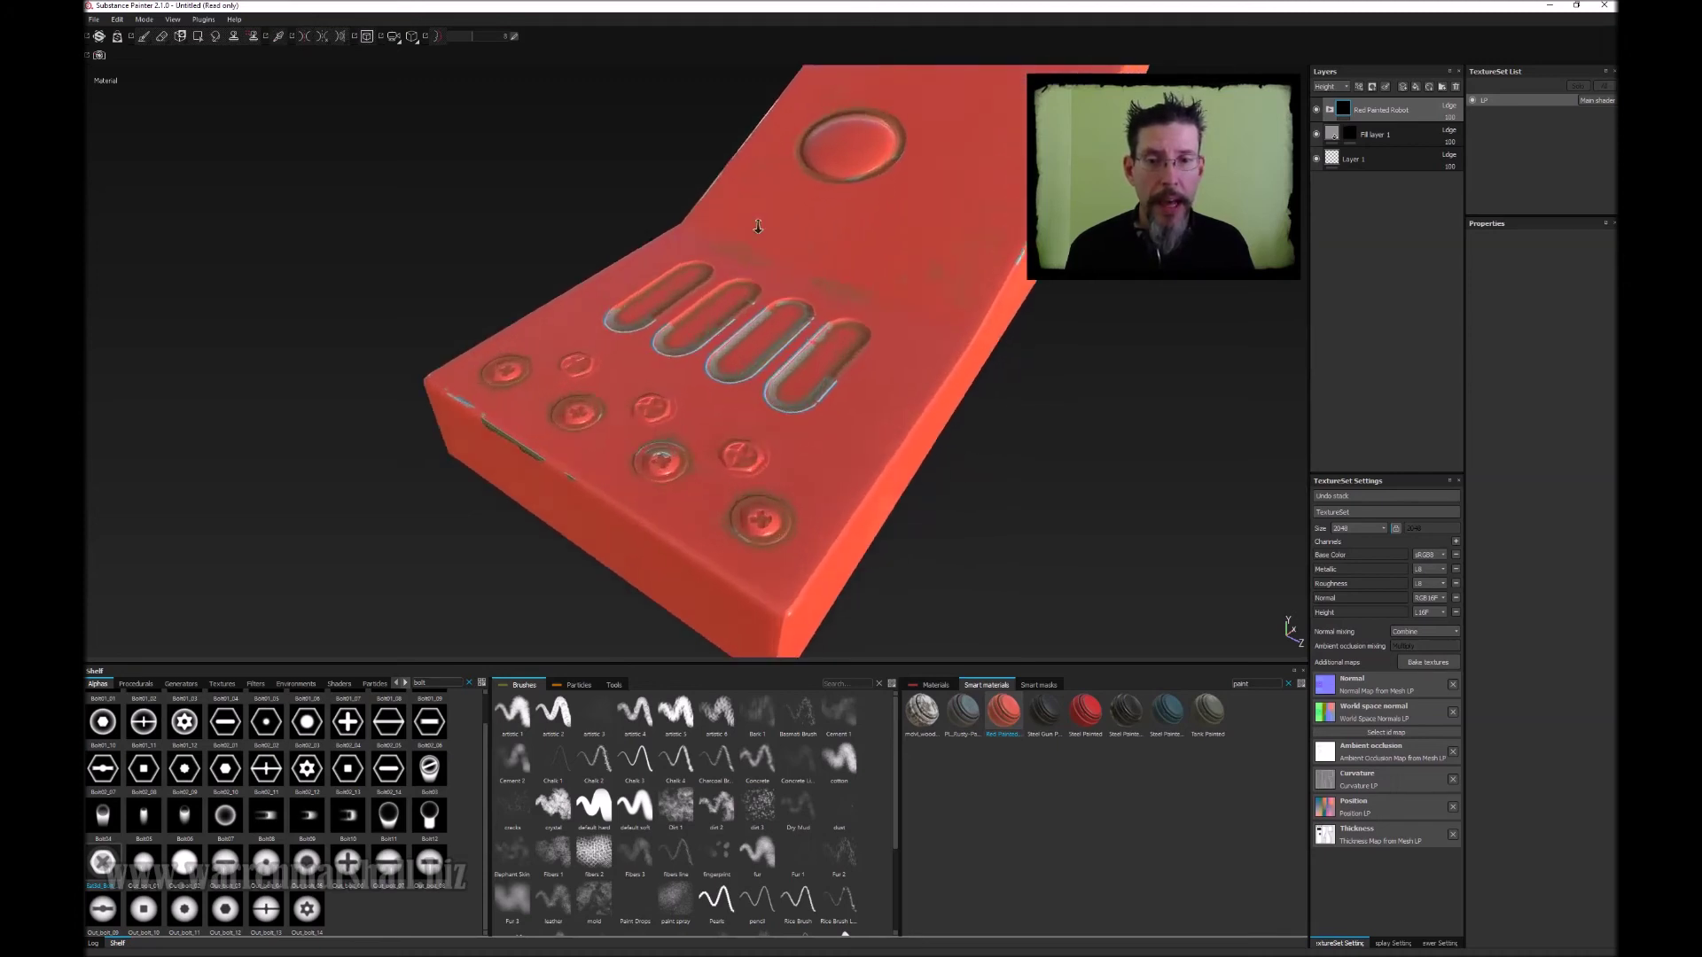
left_click_drag(756, 229, 813, 334, "alt")
middle_click_drag(812, 334, 809, 304, "alt")
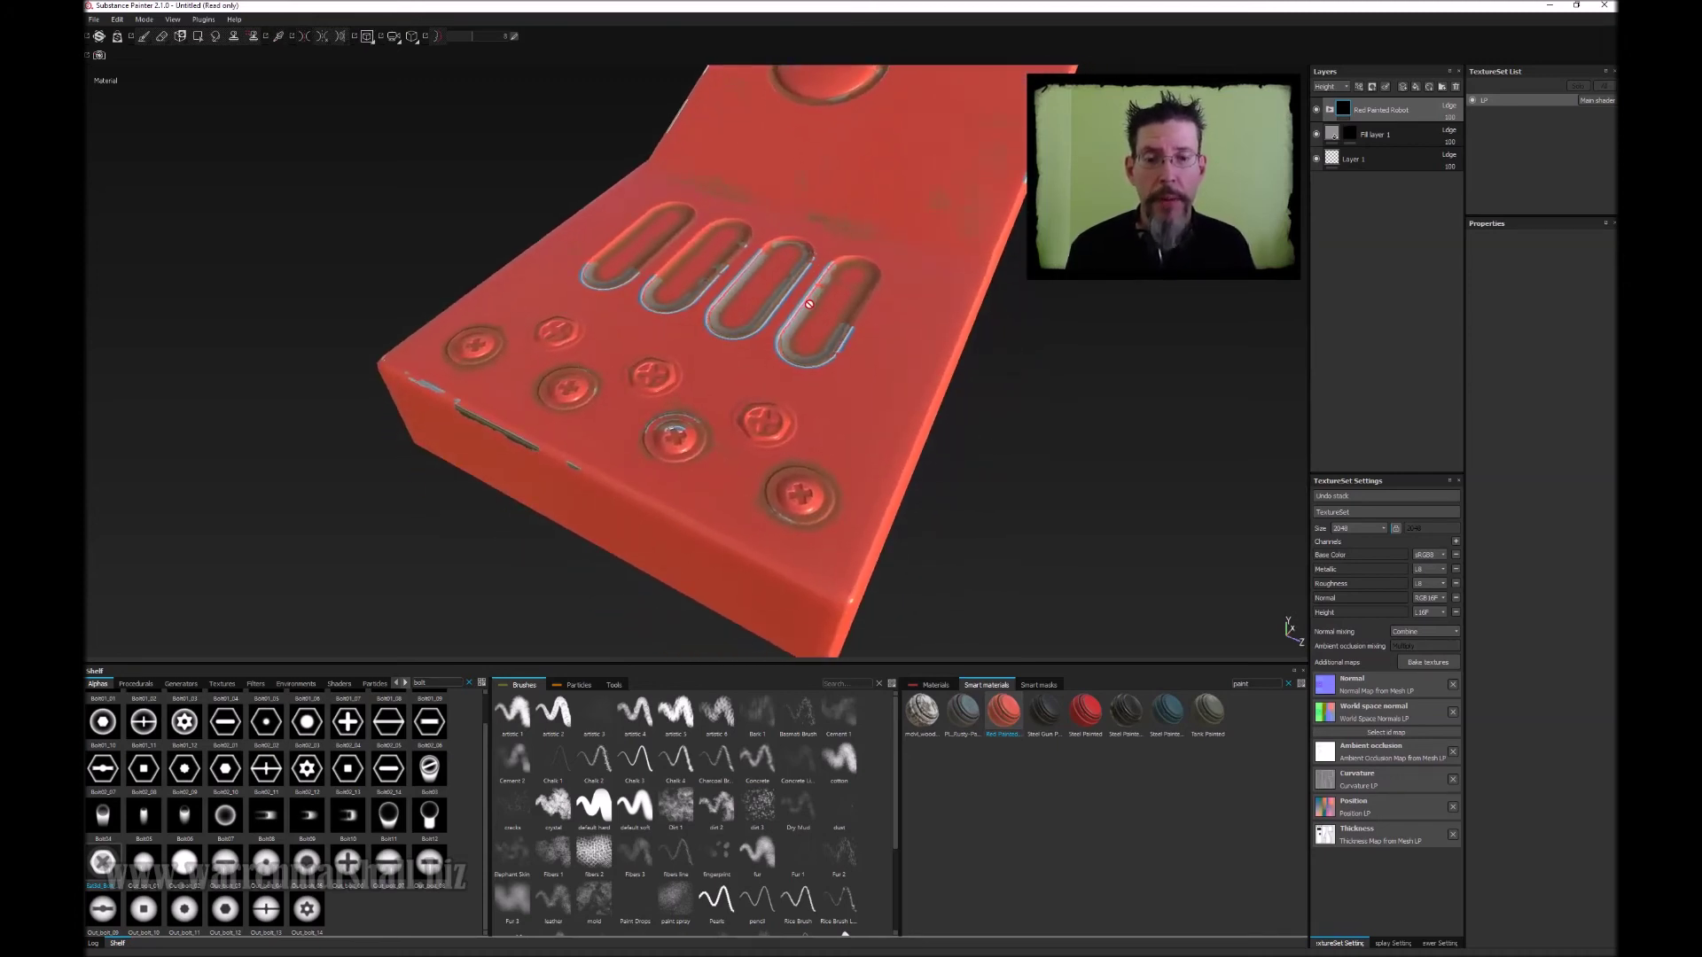
left_click_drag(1085, 359, 1019, 351, "alt")
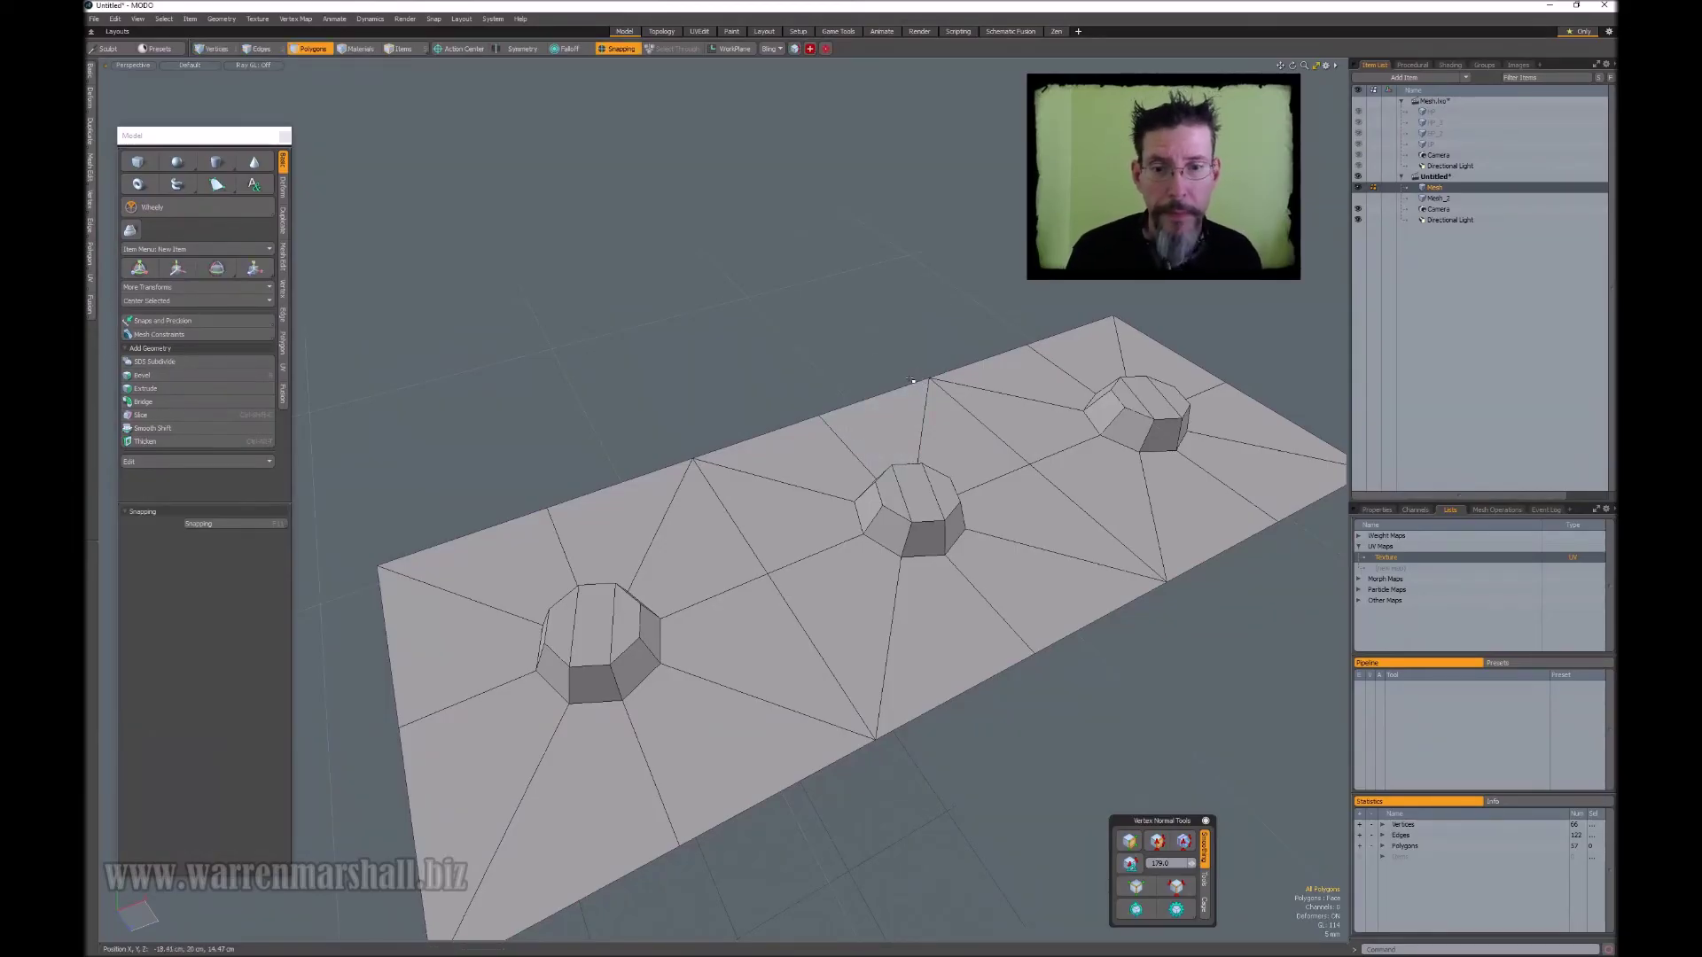
left_click_drag(982, 465, 993, 469, "alt")
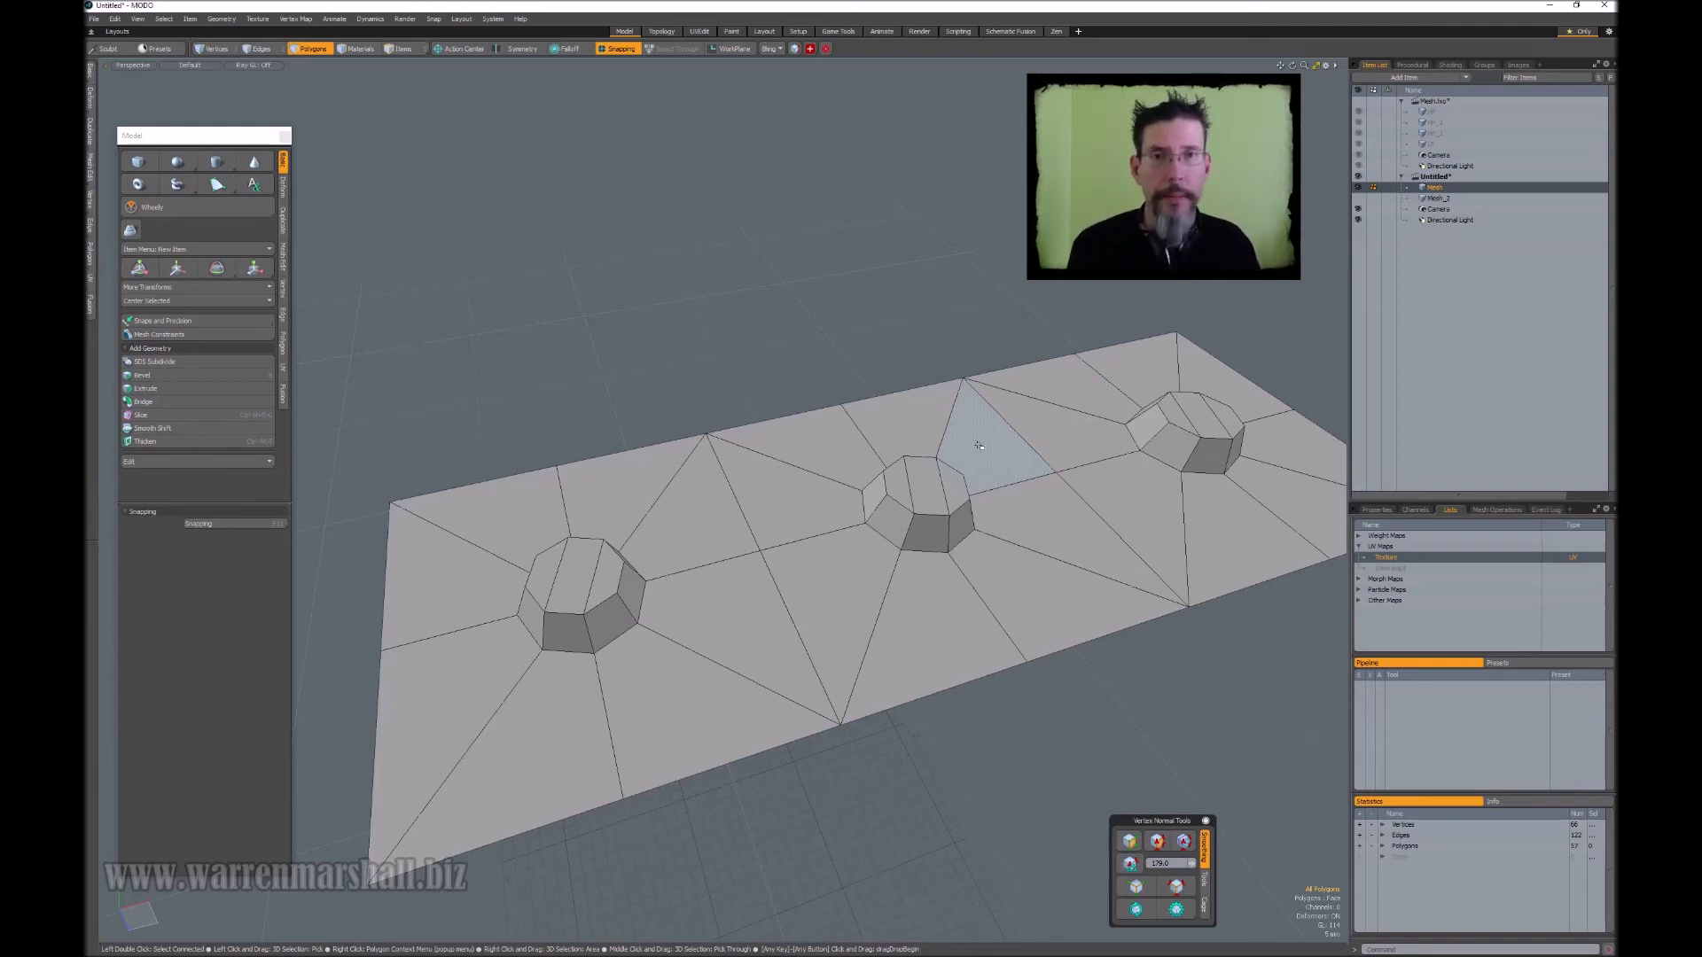
mouse_move(978, 446)
left_mouse_down("alt")
mouse_move(1112, 371)
mouse_move(1021, 443)
mouse_move(966, 444)
mouse_move(1011, 436)
mouse_move(987, 438)
mouse_move(1004, 461)
left_mouse_up("alt")
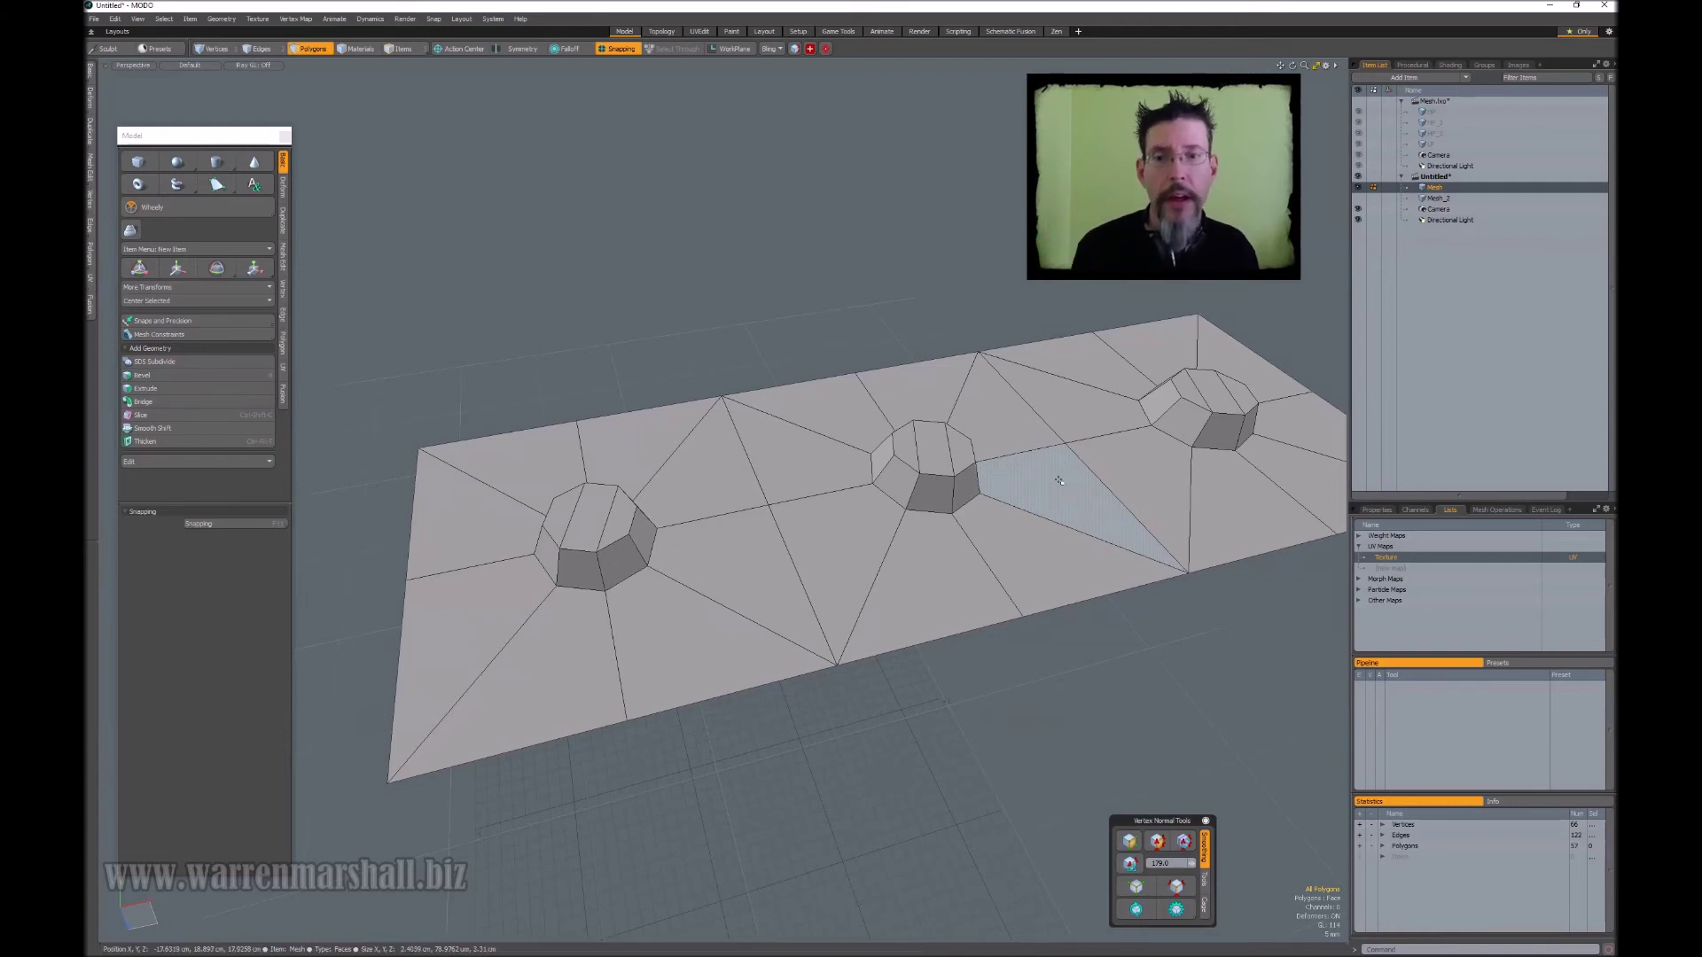
left_click_drag(840, 425, 879, 470, "alt")
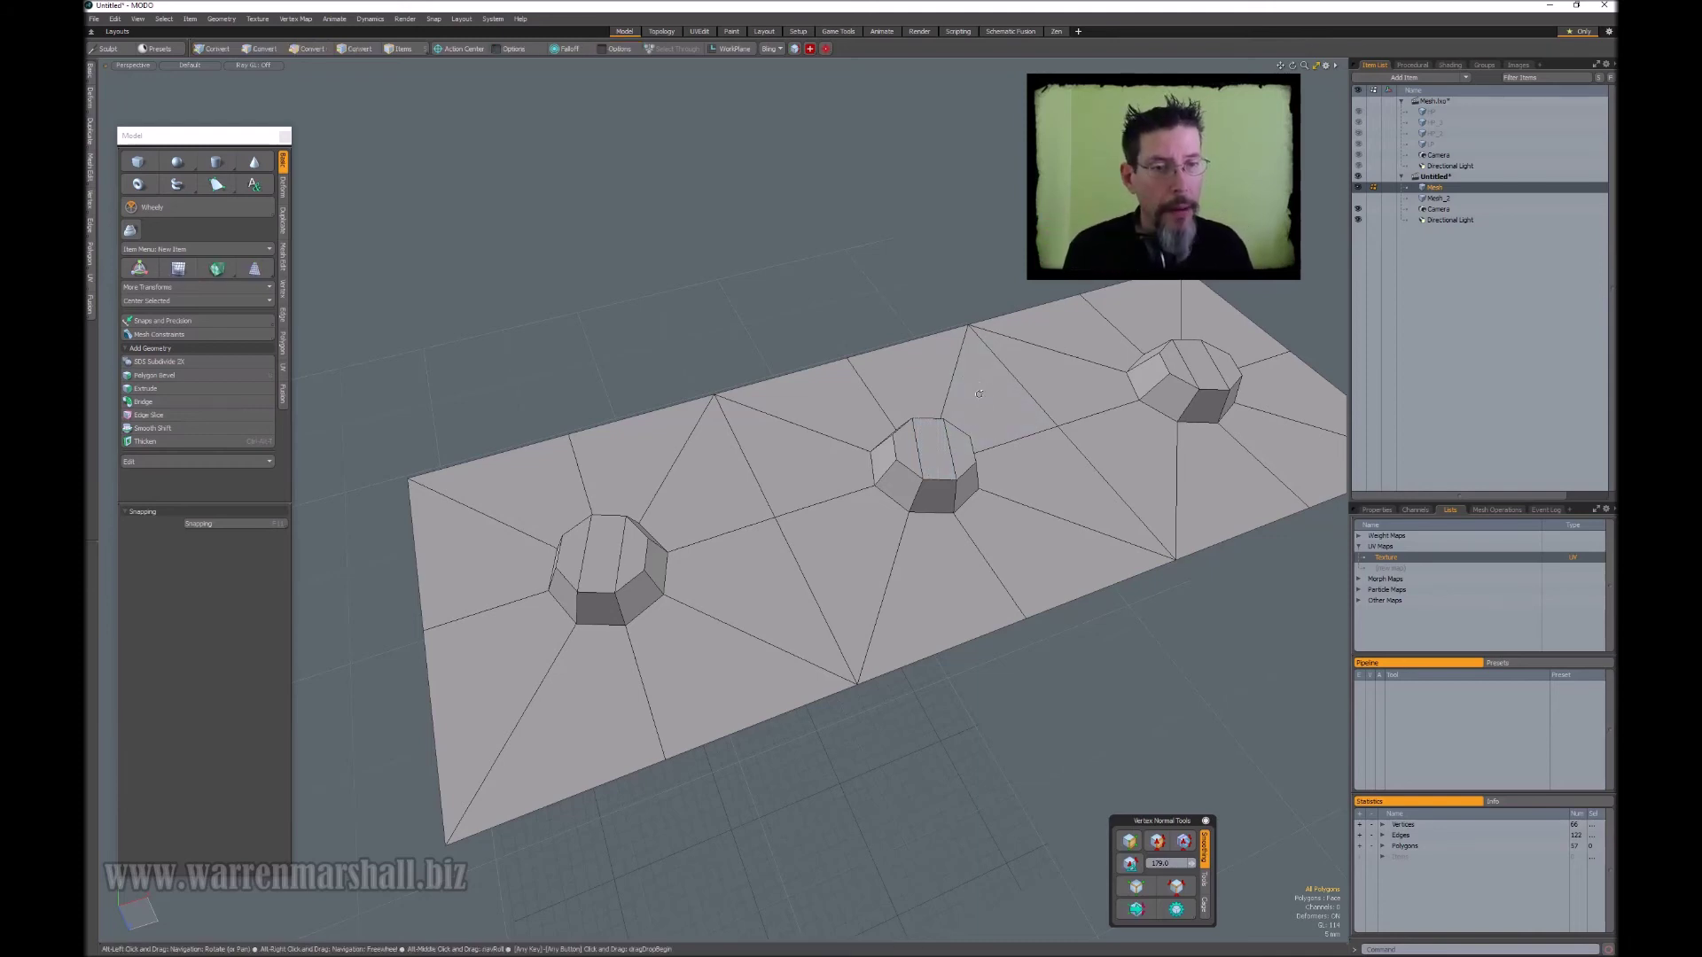
left_click_drag(930, 473, 1017, 377, "alt")
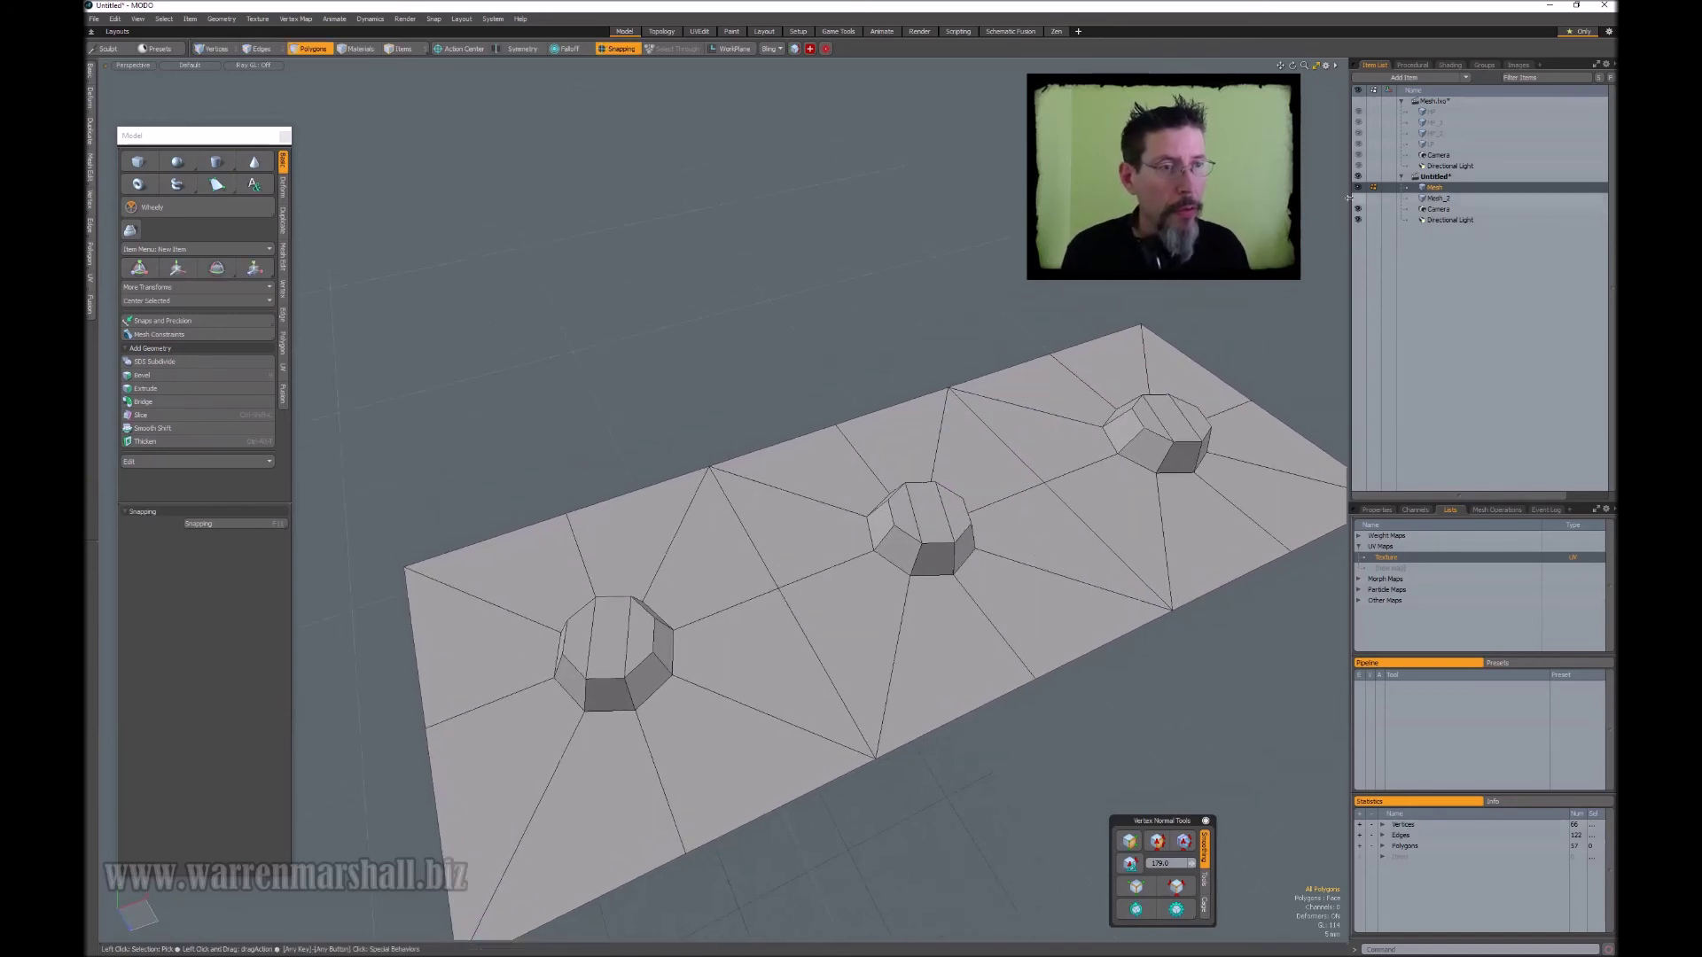
left_click(1436, 198)
- Zoom in on the upper plate's middle bolt, then pull back to view both plates from above
left_click_drag(789, 326, 889, 417, "alt+shift")
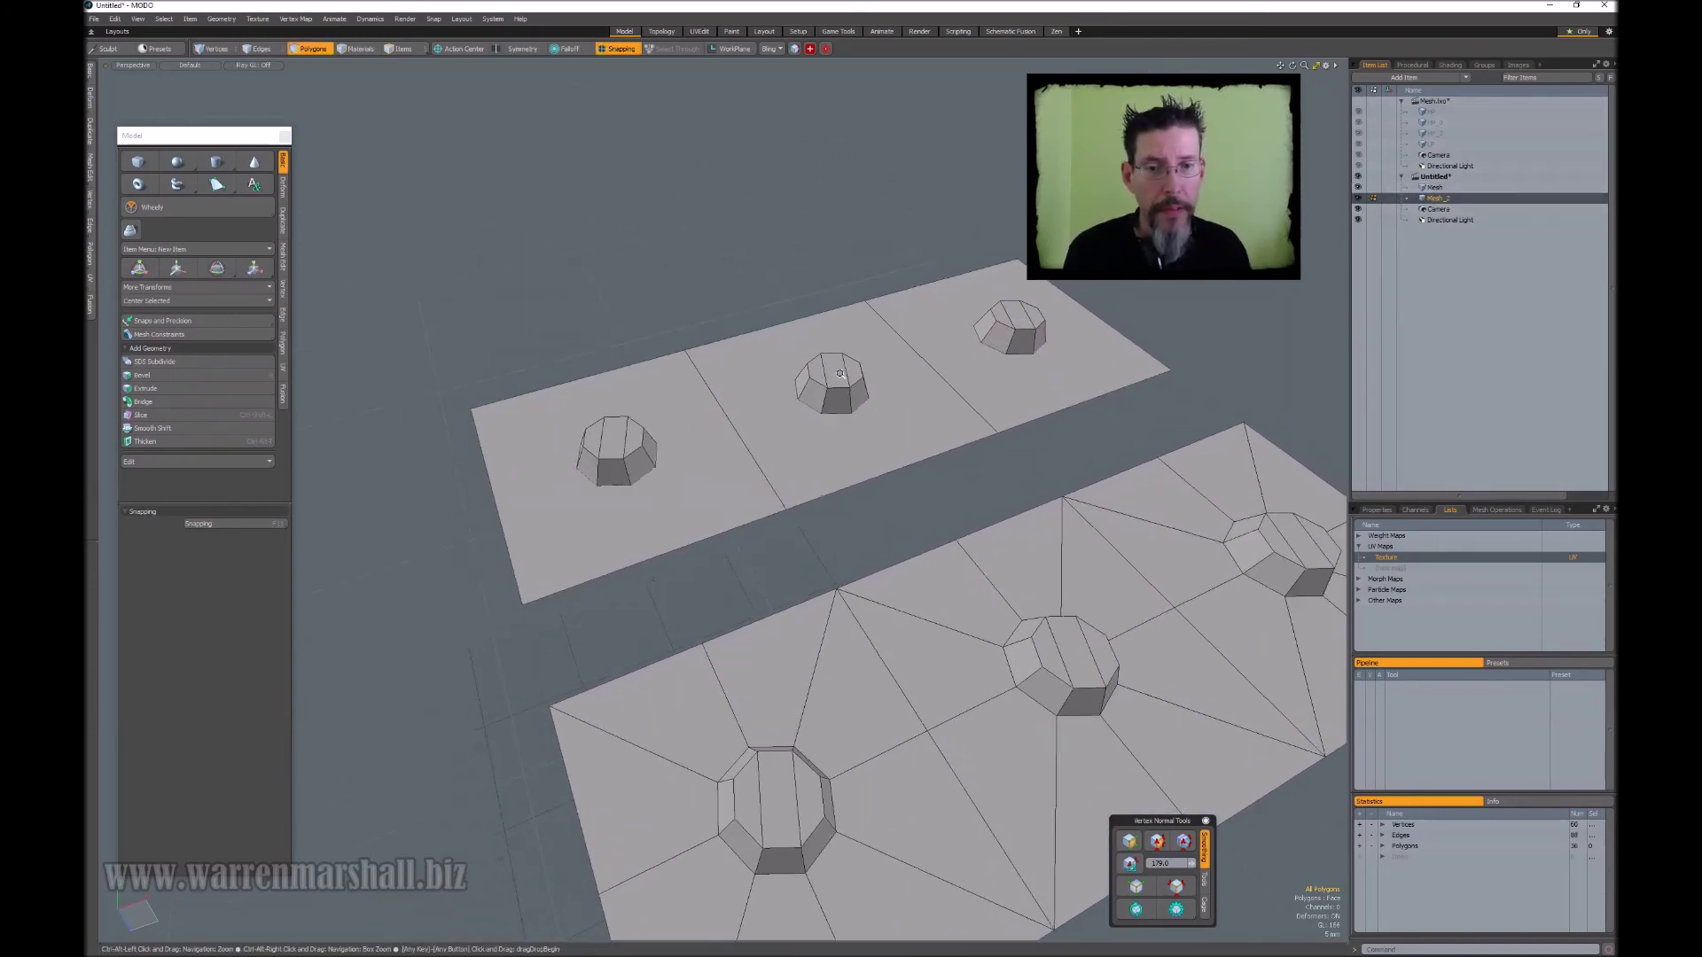
scroll(834, 371, "up", 5)
scroll(913, 425, "down", 4)
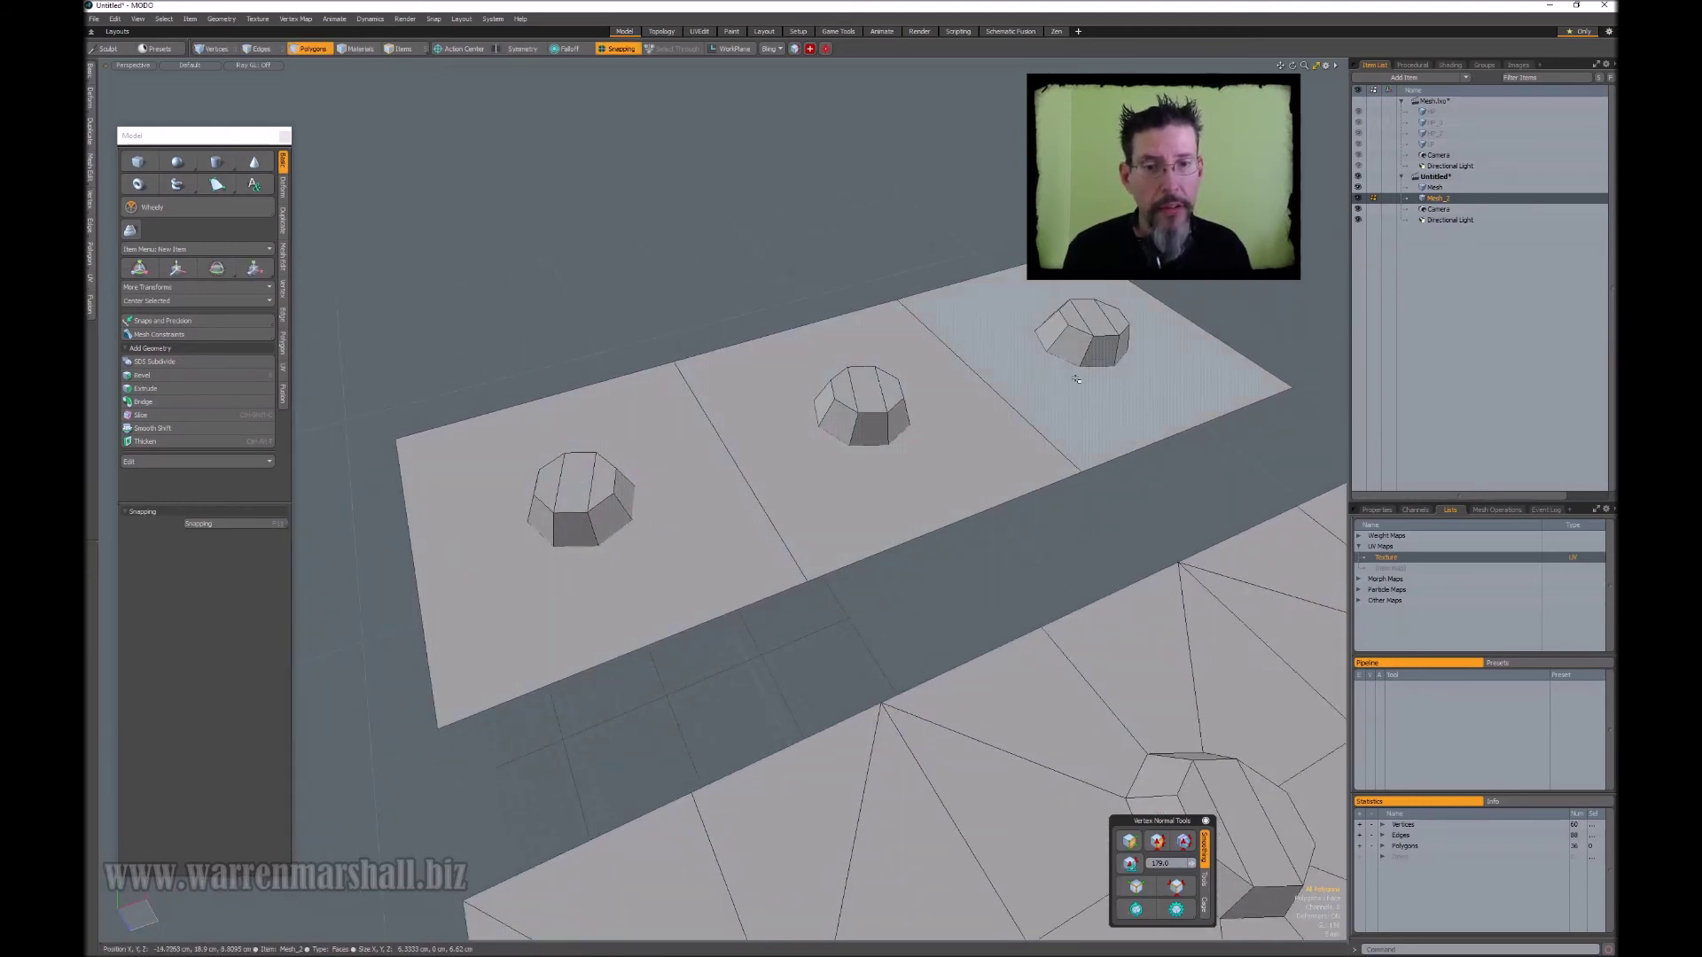
left_click_drag(973, 378, 777, 539, "alt")
left_click(778, 538)
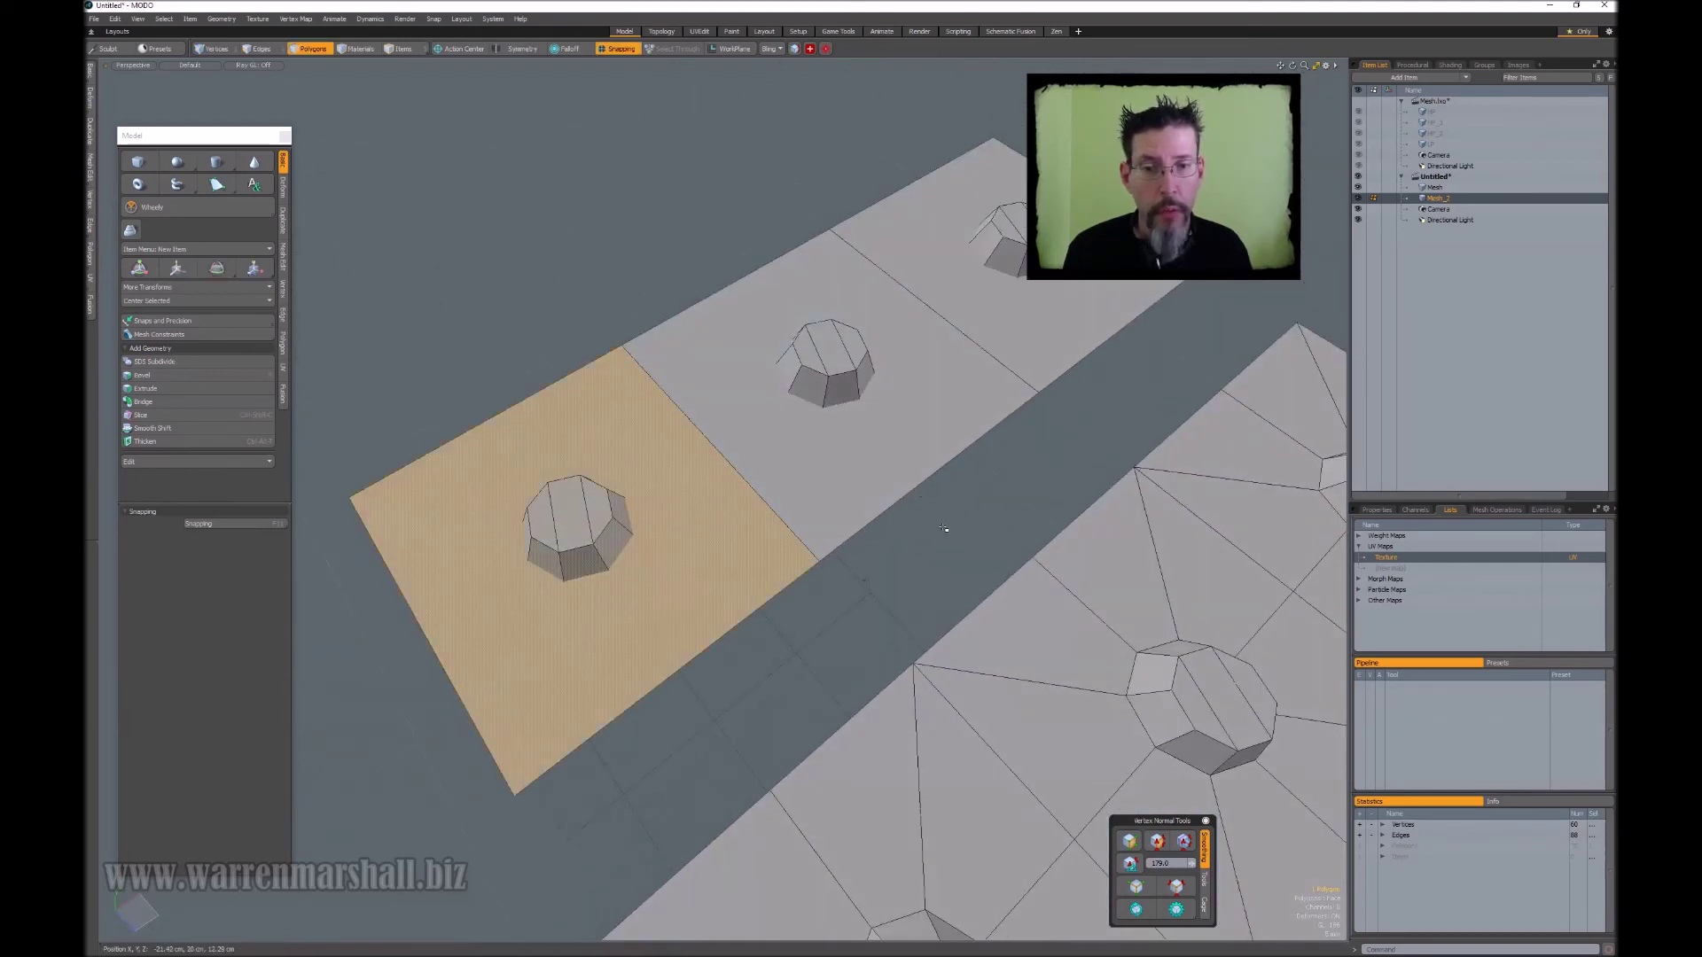
left_click(917, 549)
left_click_drag(918, 550, 714, 567, "alt")
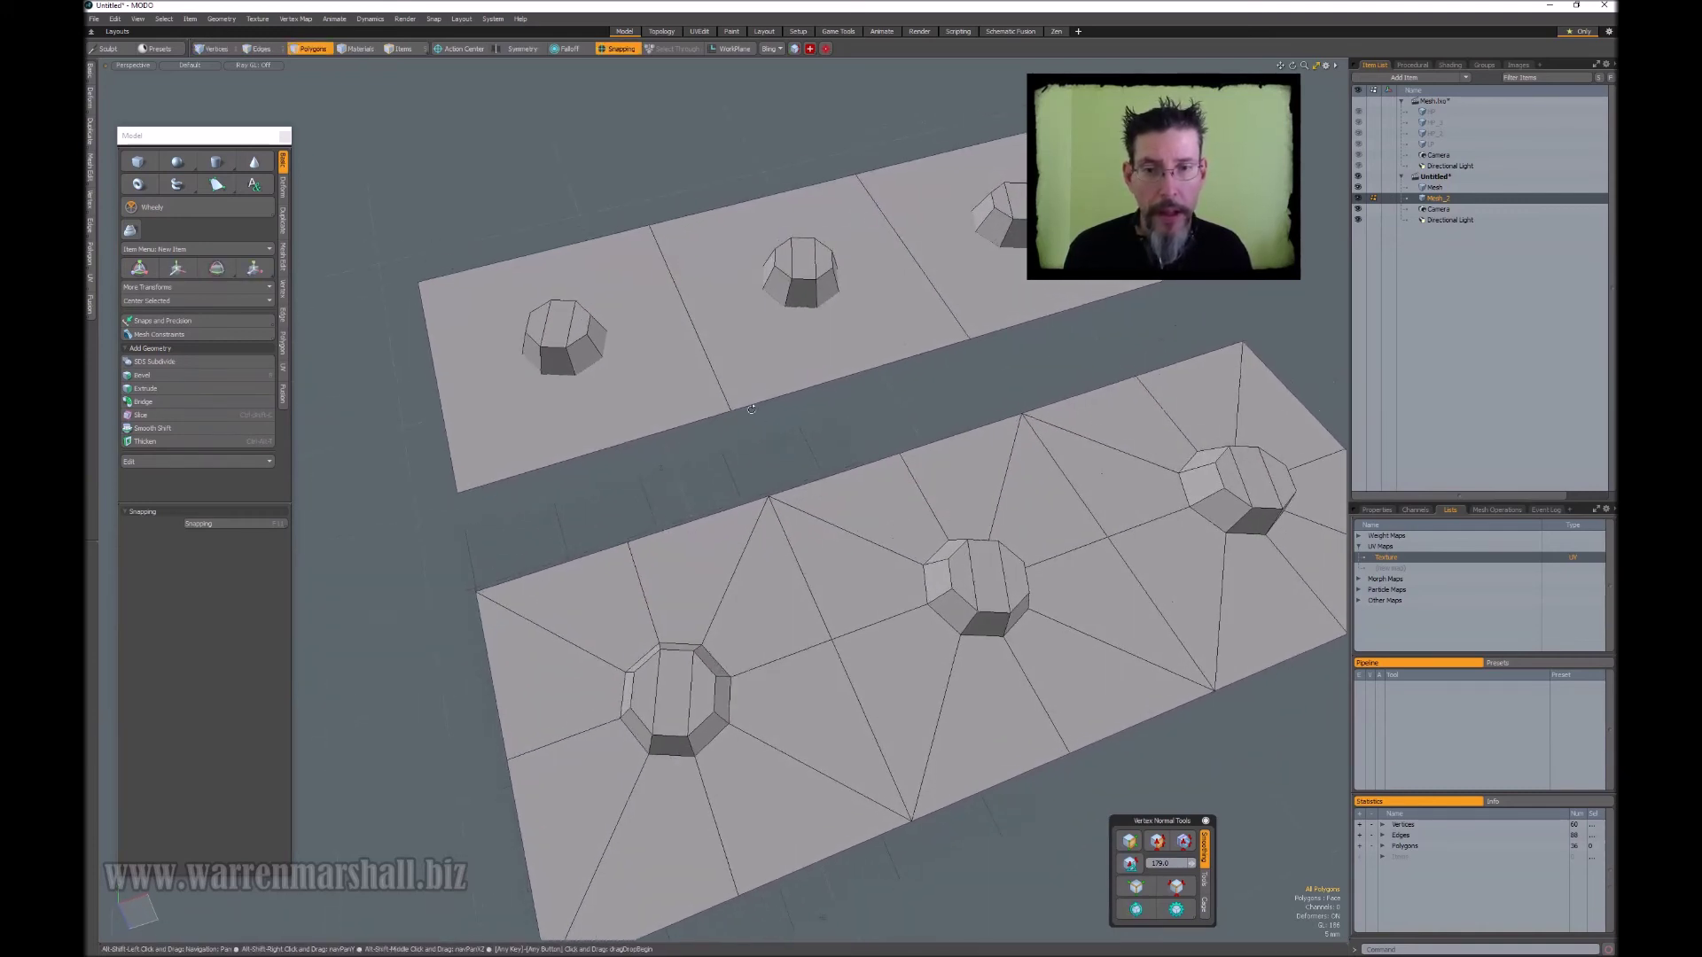
- Select the upper plate's left quad, undo a lower-plate selection, and orbit around both plates
left_click(663, 376)
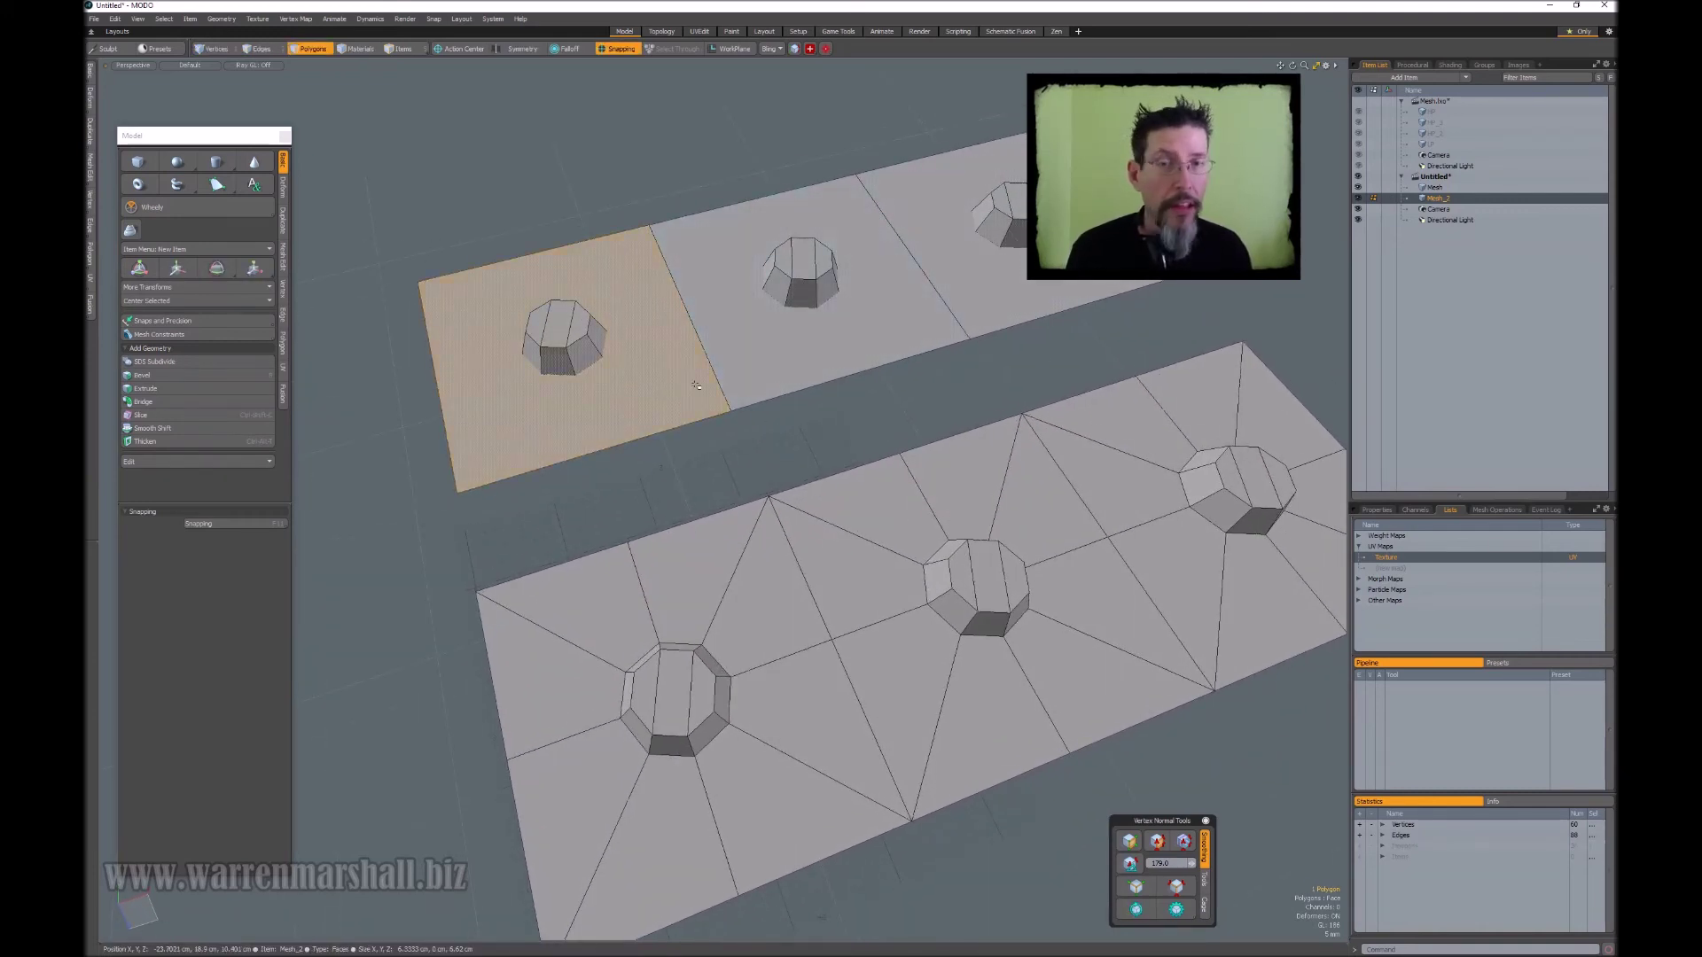
left_click_drag(770, 589, 575, 674)
left_click_drag(851, 570, 873, 500, "alt+shift")
key("ctrl+z")
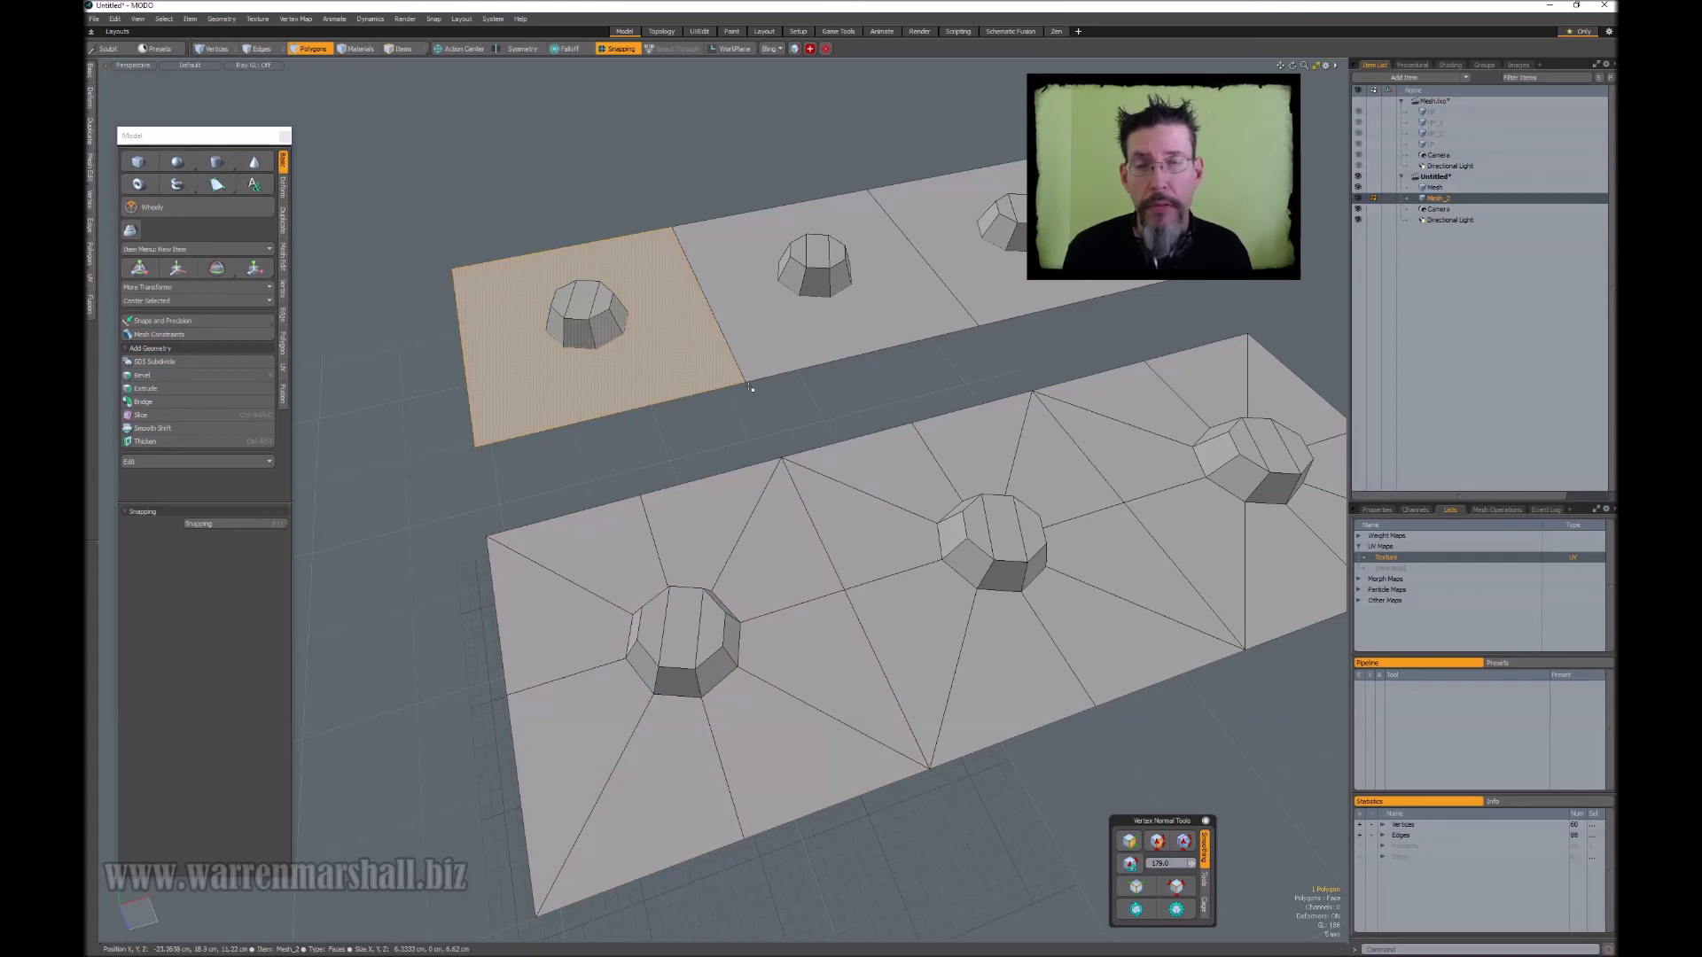
mouse_move(827, 401)
left_mouse_down("alt")
mouse_move(777, 405)
mouse_move(803, 414)
left_mouse_up("alt")
scroll(795, 399, "up", 2)
scroll(813, 401, "down", 1)
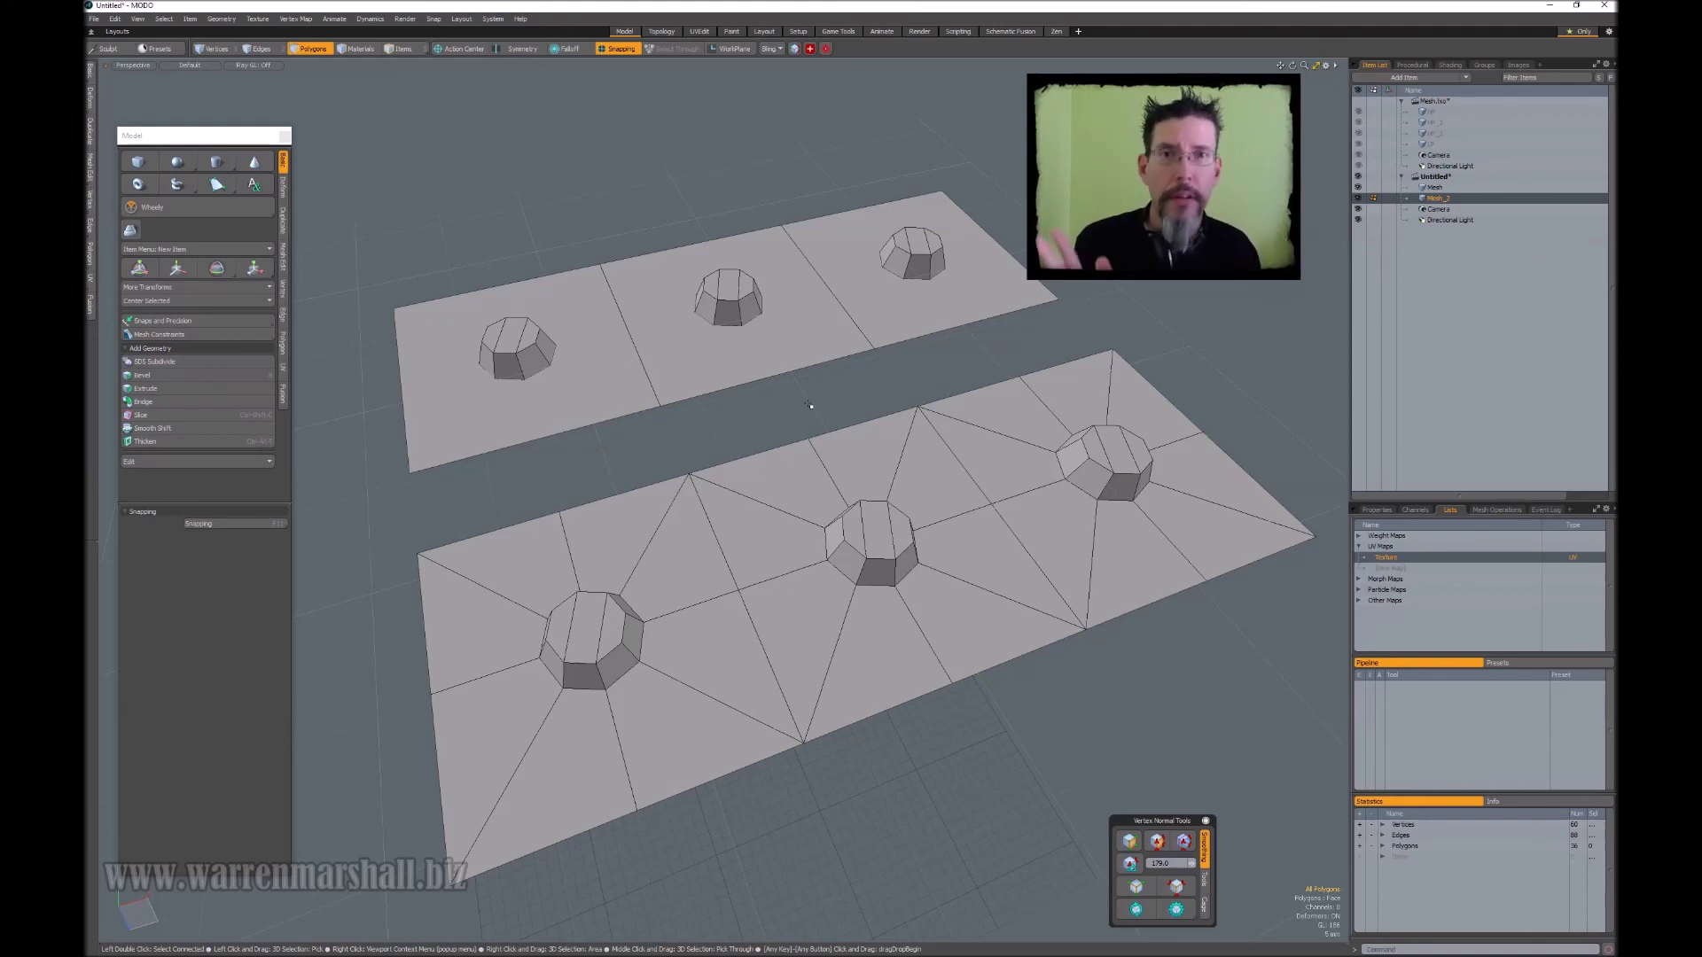
- Copy the upper plate's middle floater bolt and move the pasted copy up-left on the plate
left_click_drag(810, 405, 824, 361, "alt")
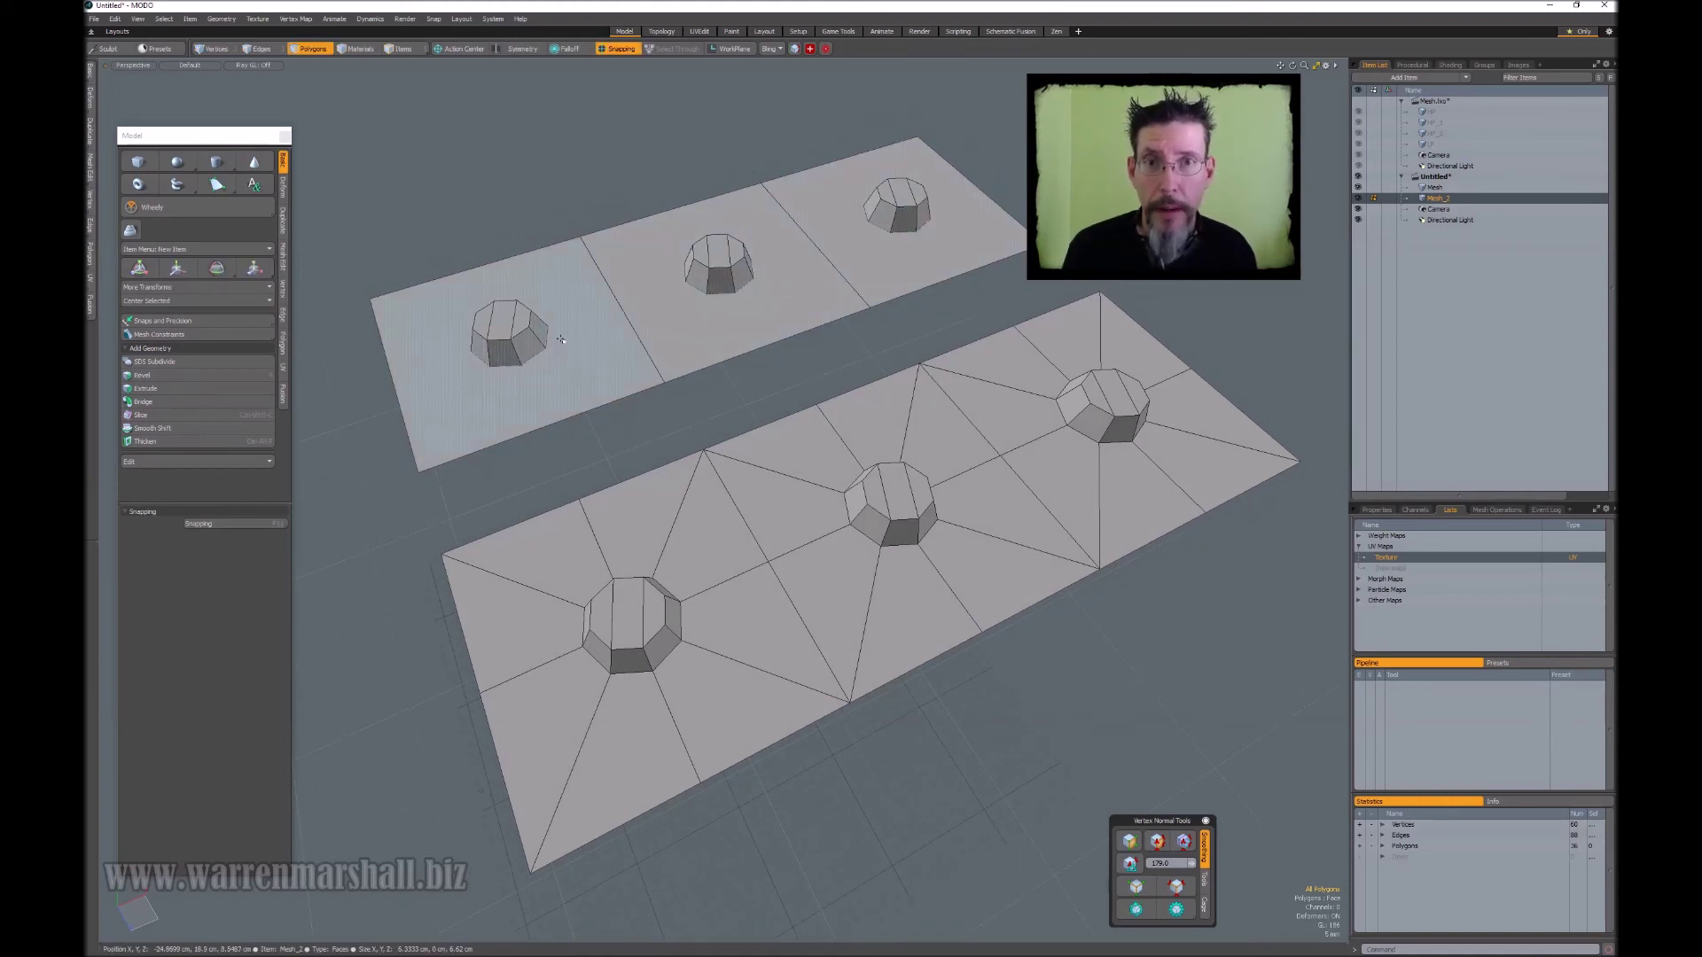
left_click_drag(612, 368, 815, 372, "alt")
left_click(693, 317)
double_click(692, 314)
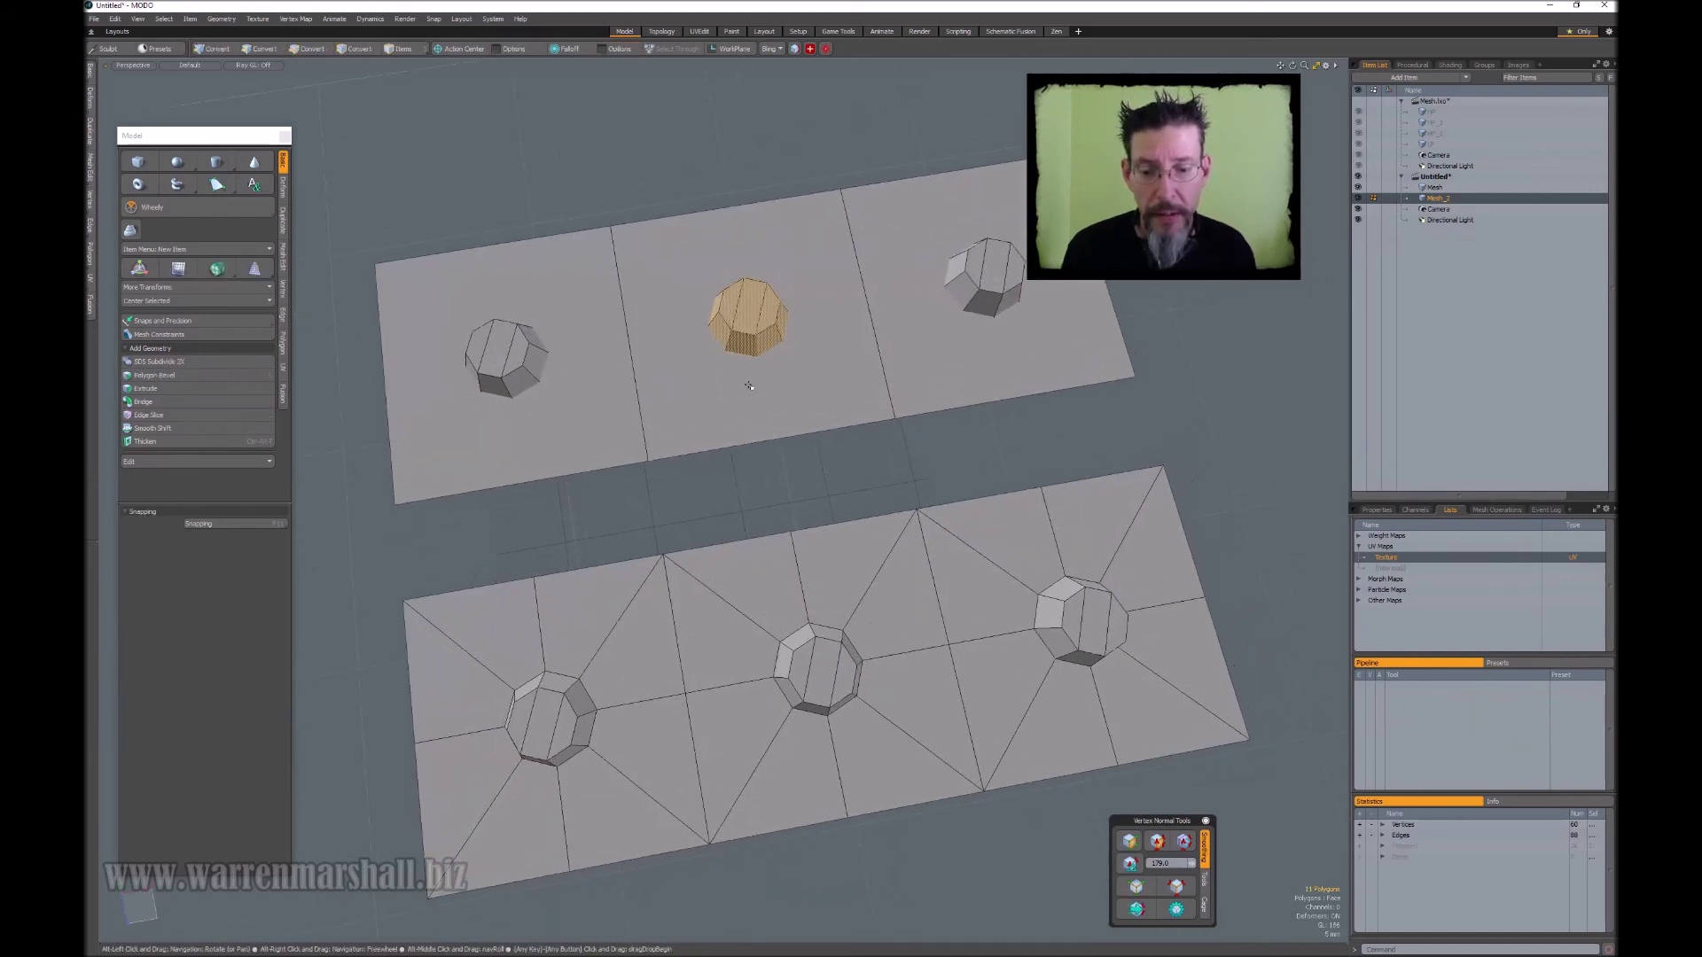
key("ctrl+c")
key("ctrl+v")
key("w")
left_click_drag(774, 312, 942, 375)
- Paste and place a second bolt copy, then clear the selection
key("ctrl+c")
key("ctrl+v")
key("w")
key("space")
left_click(950, 376)
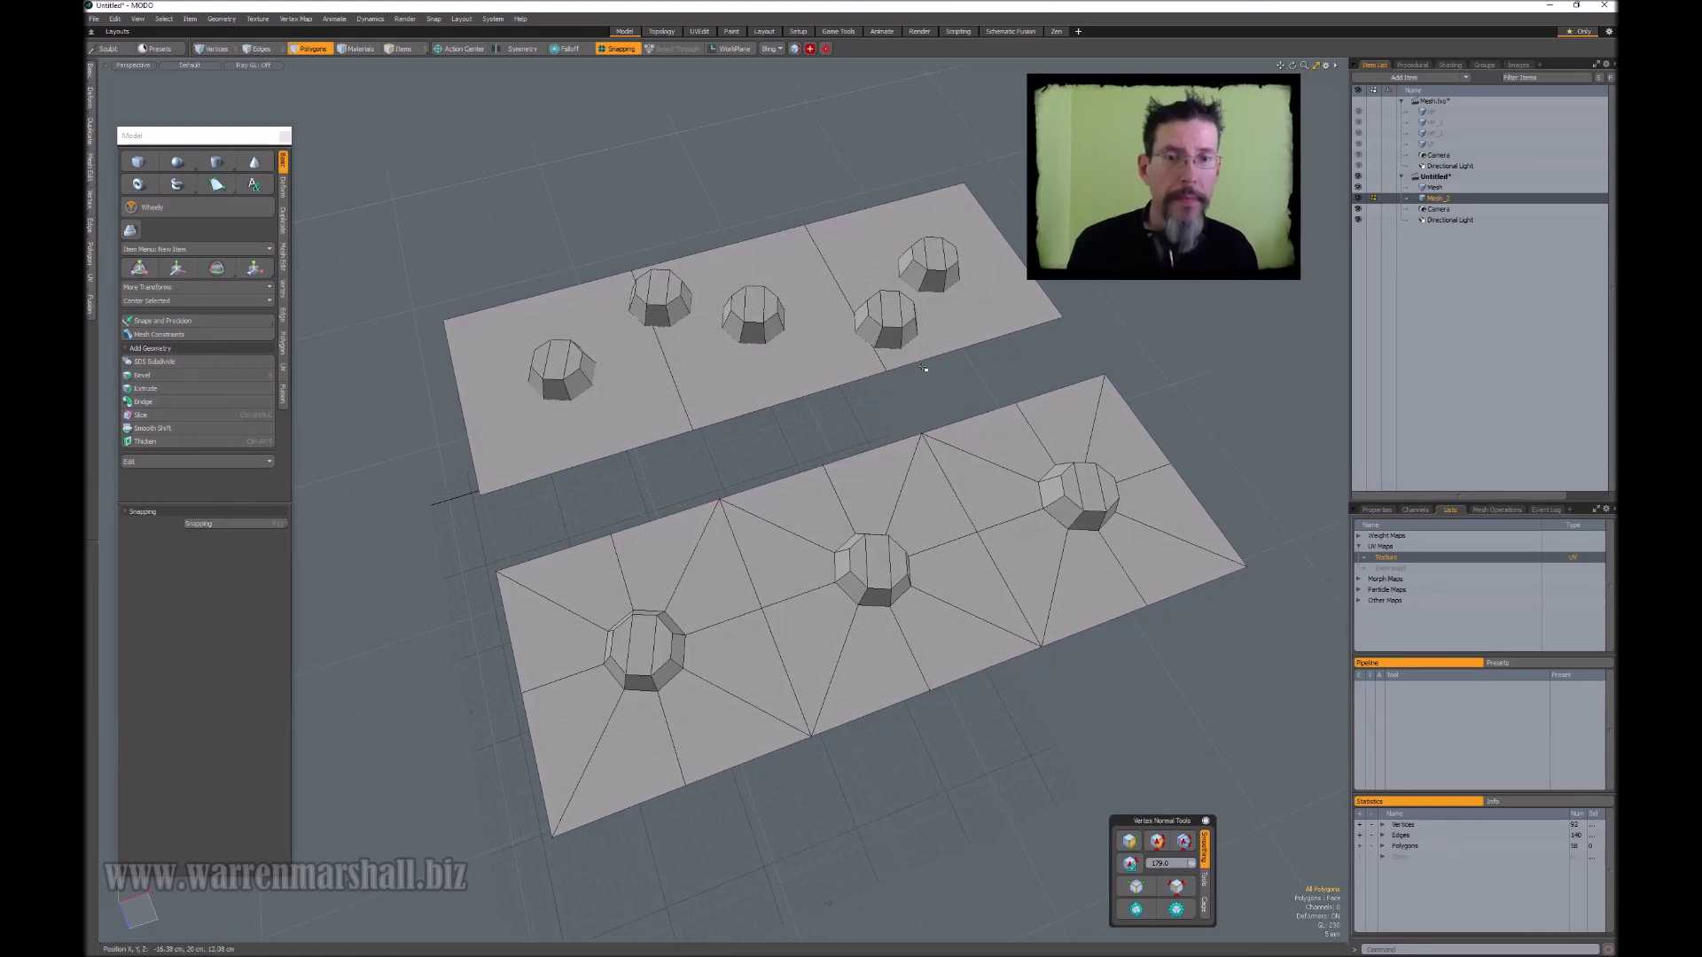